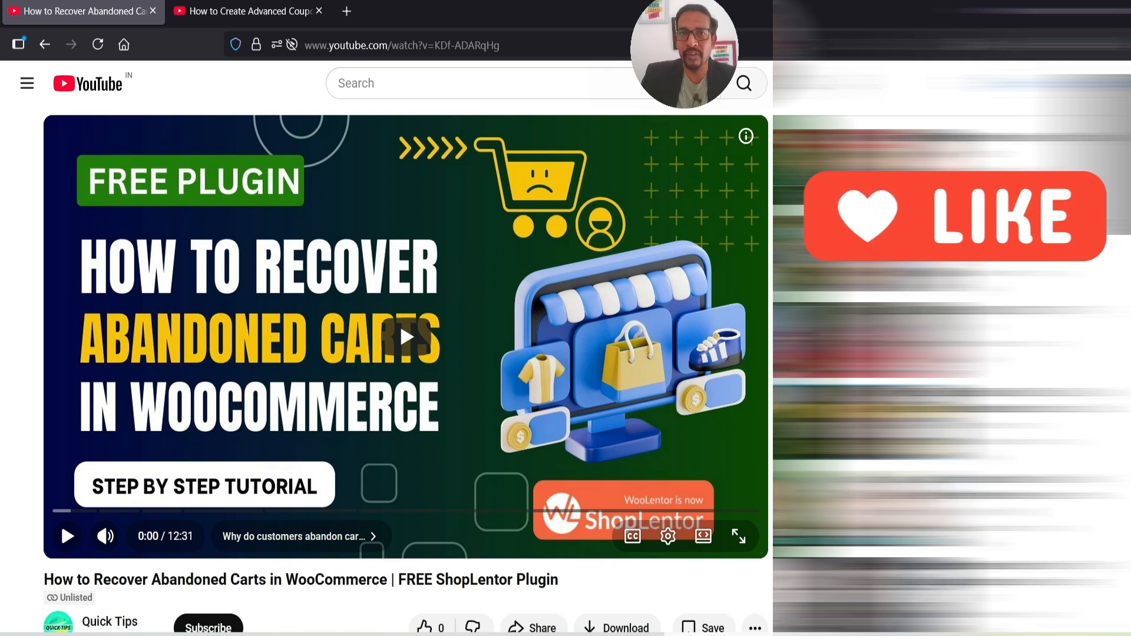
# Step: View the advanced coupon tutorial video page and the ShopLentor pricing plans on the WooLentor website
pyautogui.click(231, 14)
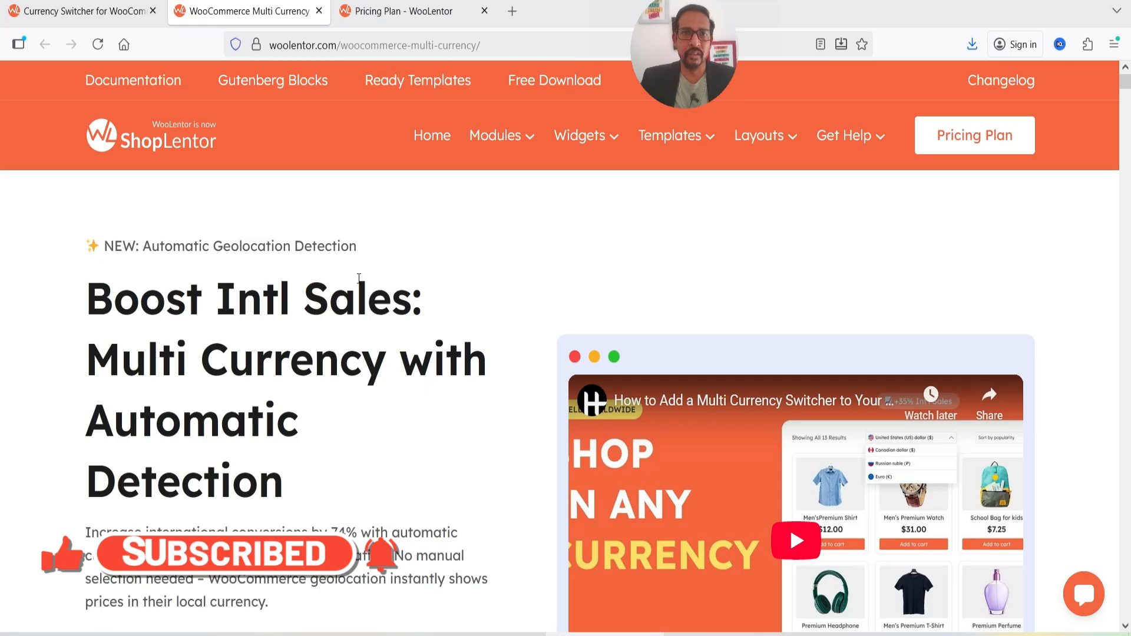
pyautogui.click(389, 15)
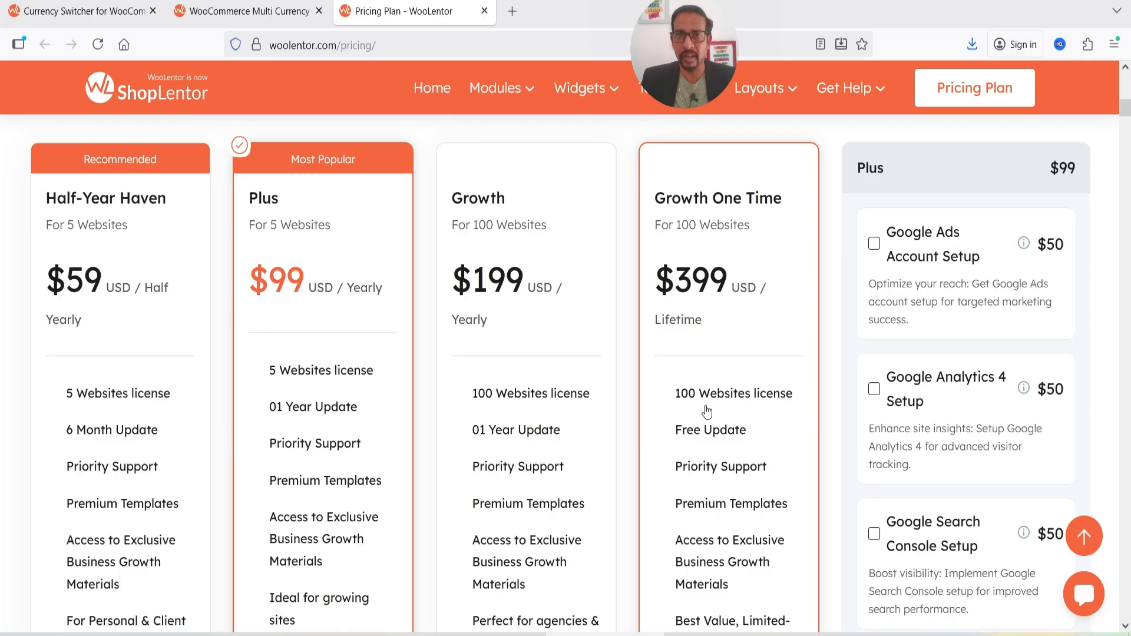
pyautogui.hotkey('ctrl', 'shift', 'Tab')
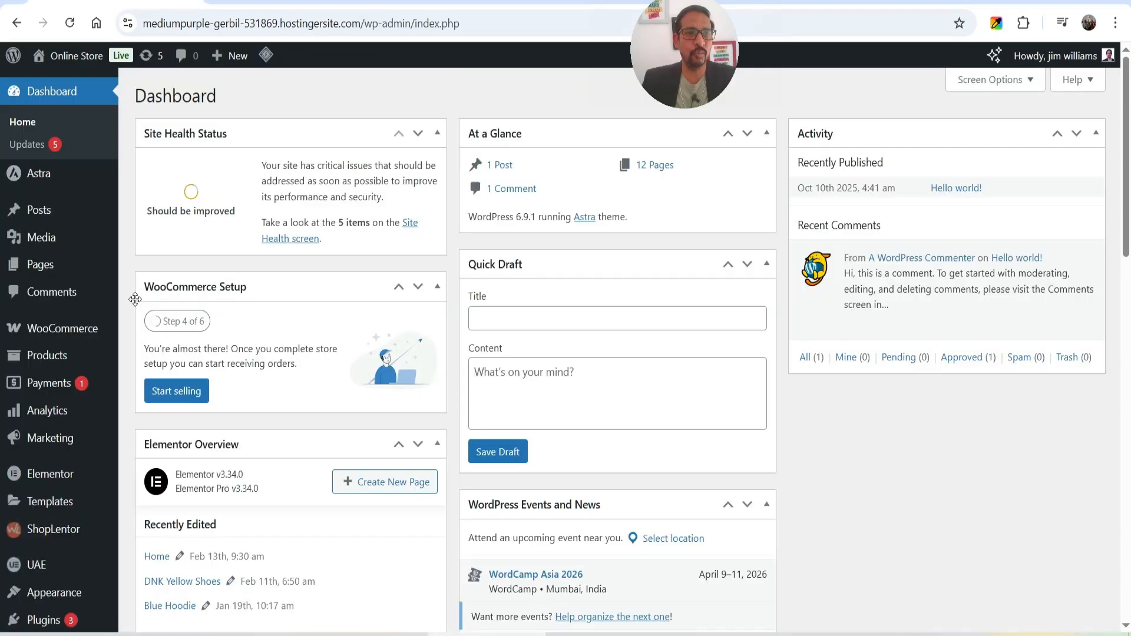
# Step: In the WordPress admin, search the plugin directory for shoplentor
pyautogui.scroll(-4, 135, 300)
pyautogui.moveTo(64, 478)
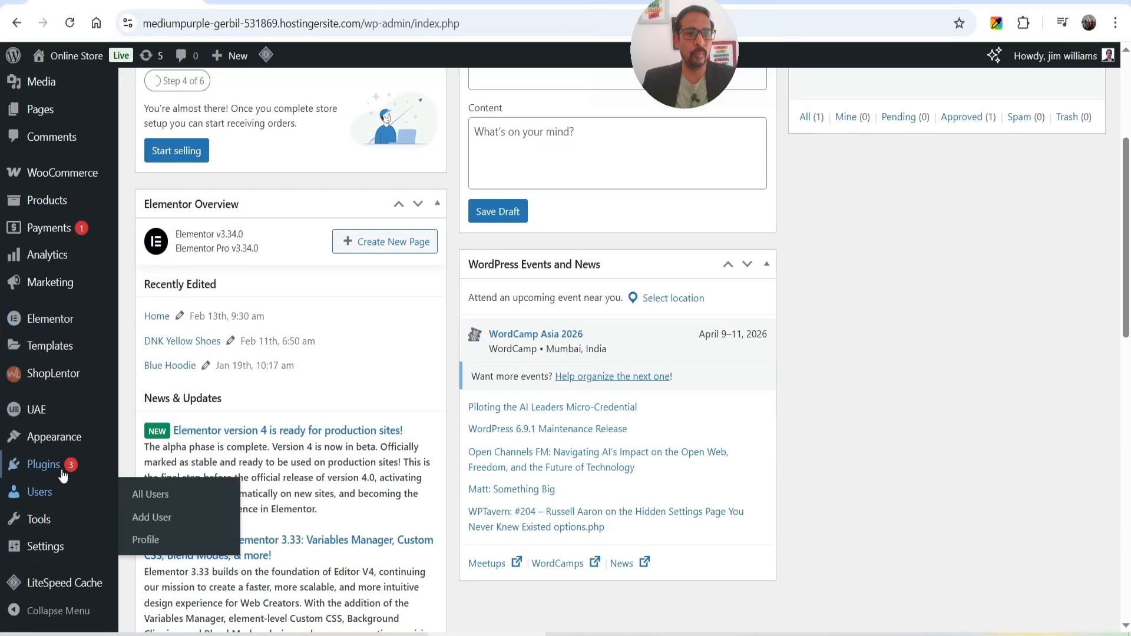
pyautogui.click(161, 486)
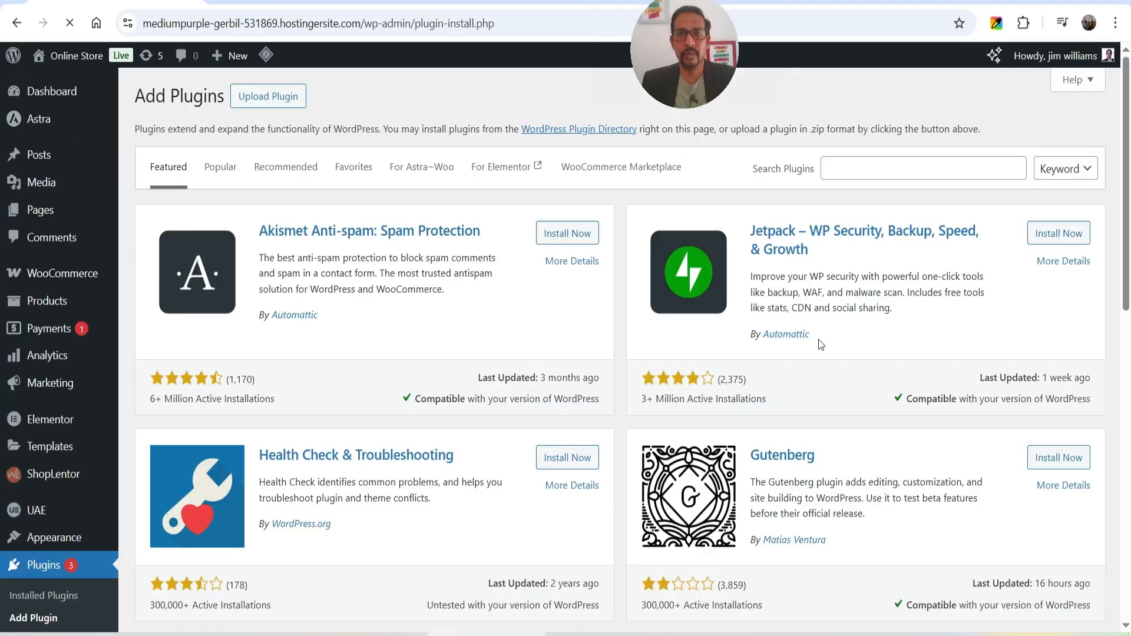
pyautogui.click(829, 169)
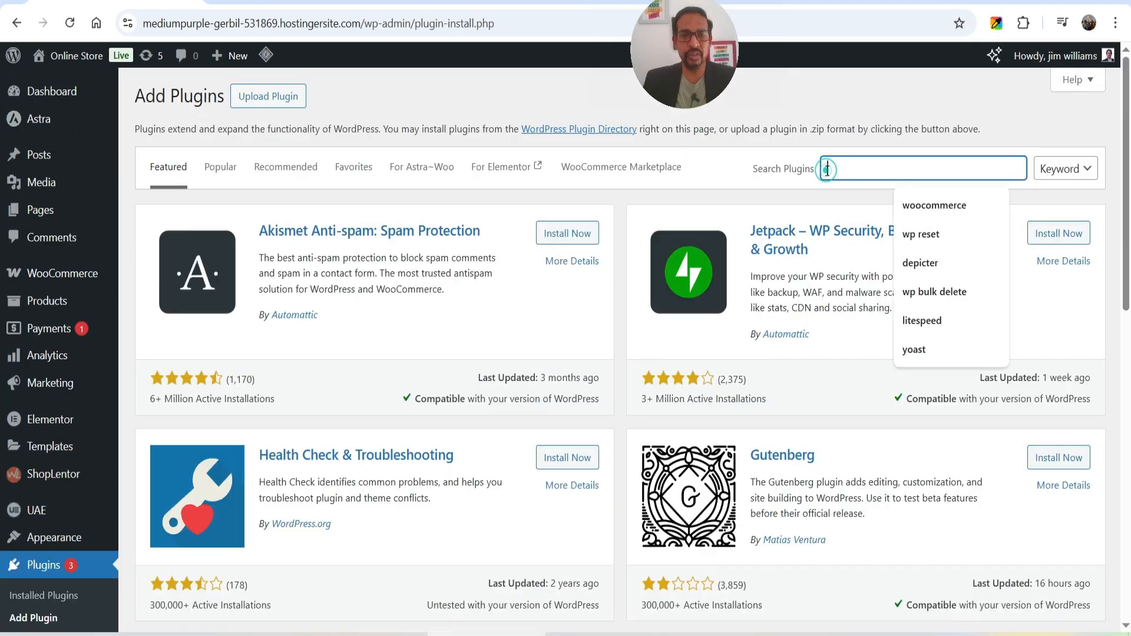
pyautogui.write('sho')
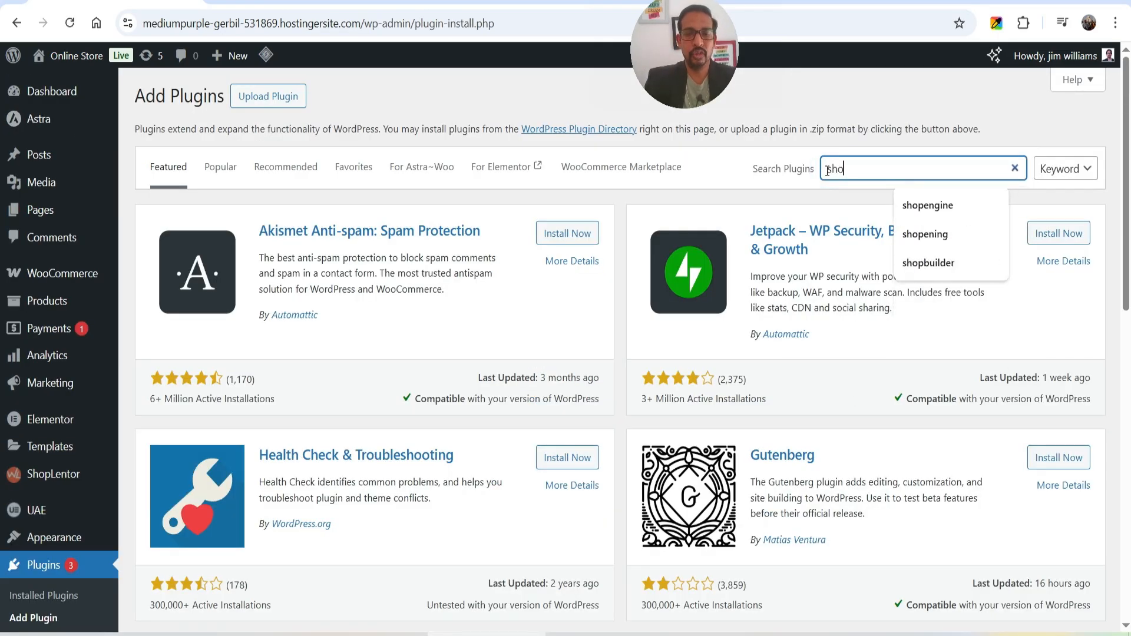
pyautogui.write('plentor')
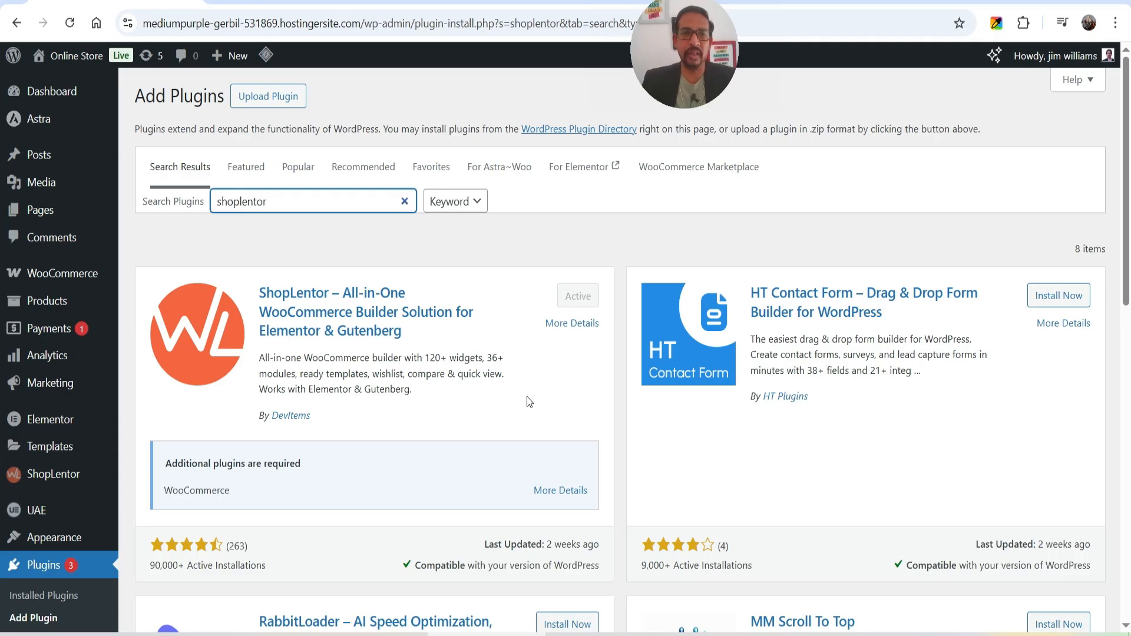
# Step: Open the ShopLentor plugin settings and look over the welcome page
pyautogui.moveTo(44, 479)
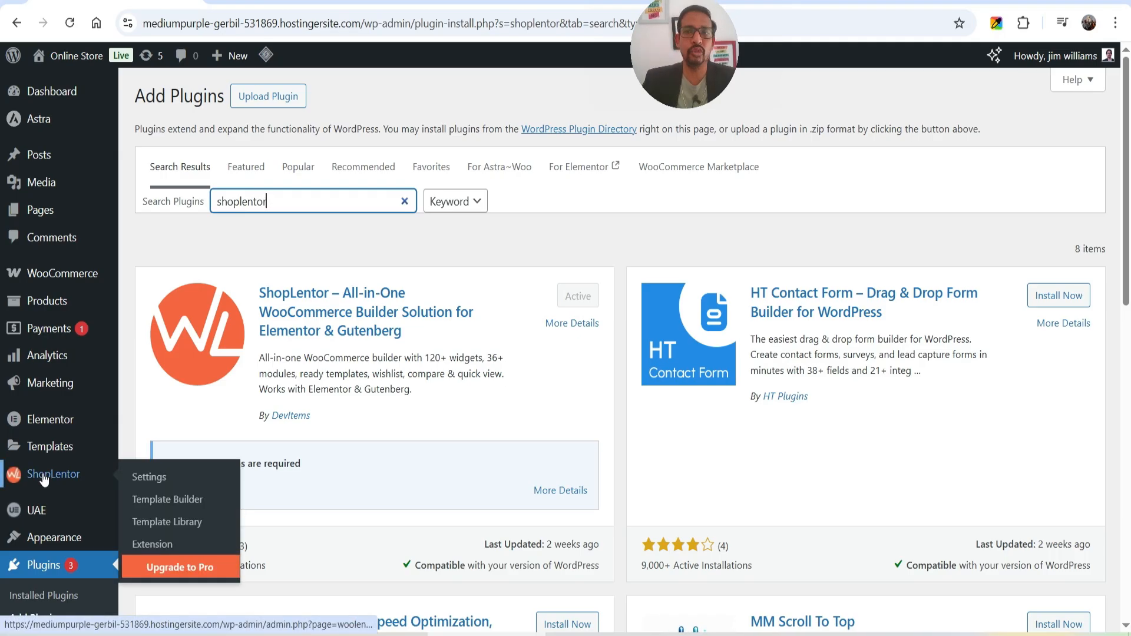
pyautogui.click(44, 477)
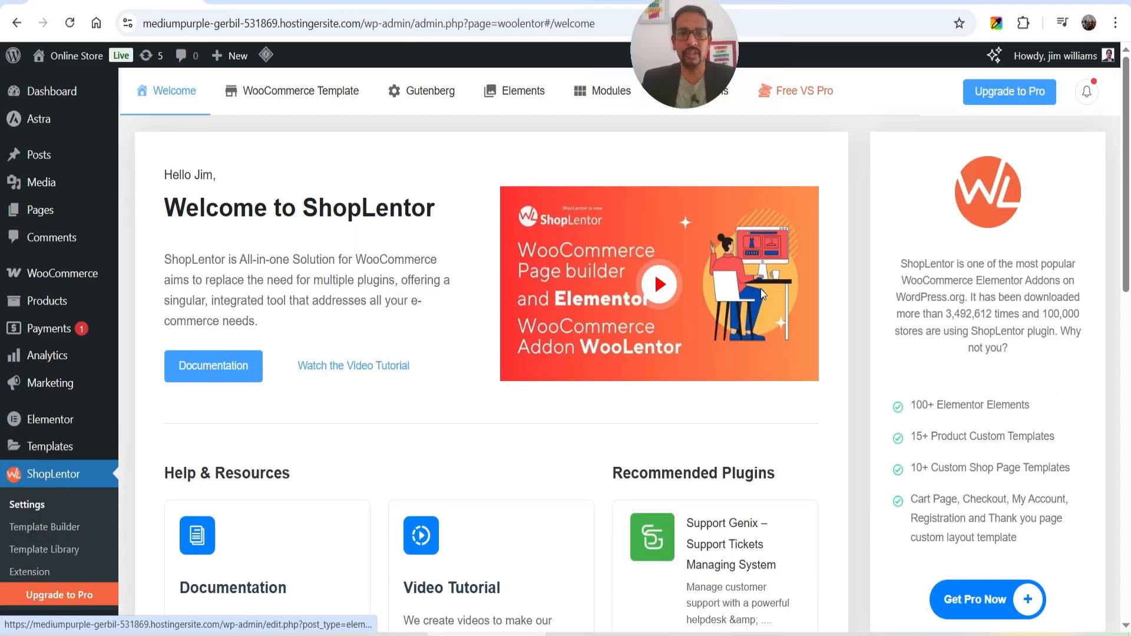
pyautogui.scroll(-3, 462, 328)
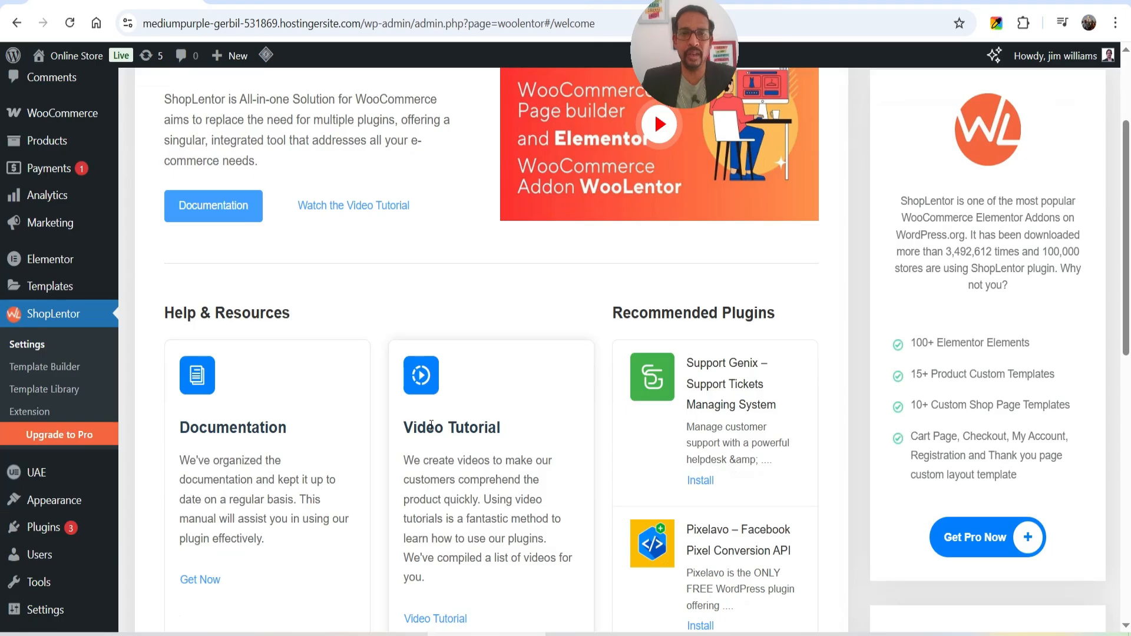
pyautogui.scroll(3, 442, 430)
# Step: Examine ShopLentor's WooCommerce template options, the available Gutenberg blocks, and the available elements
pyautogui.click(315, 106)
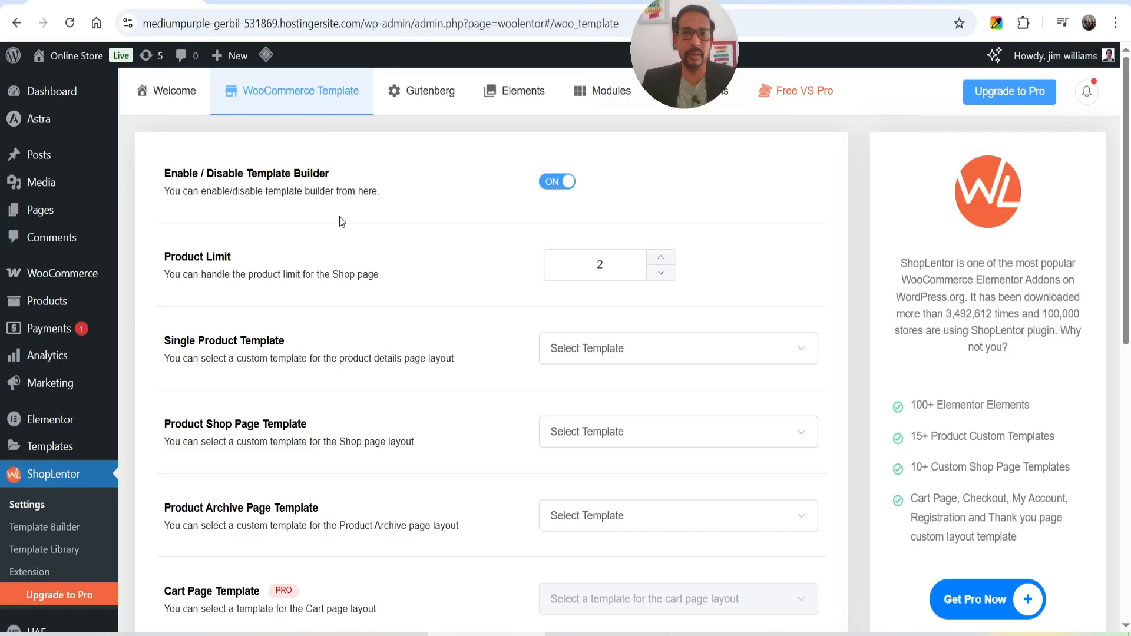
pyautogui.click(423, 92)
pyautogui.scroll(-12, 574, 271)
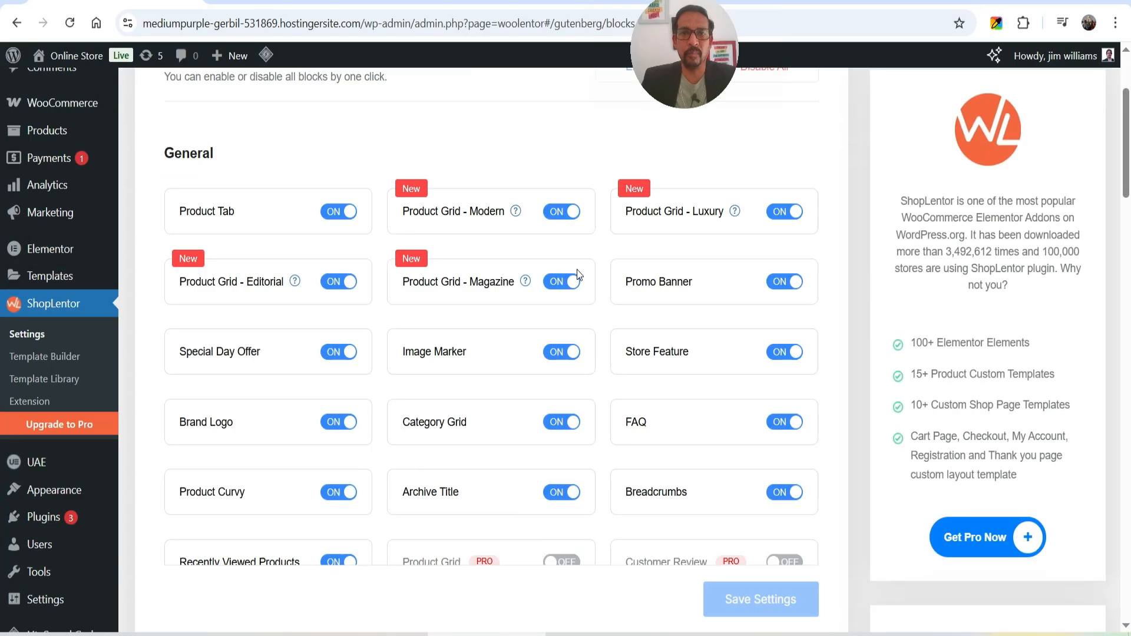
pyautogui.scroll(1, 575, 275)
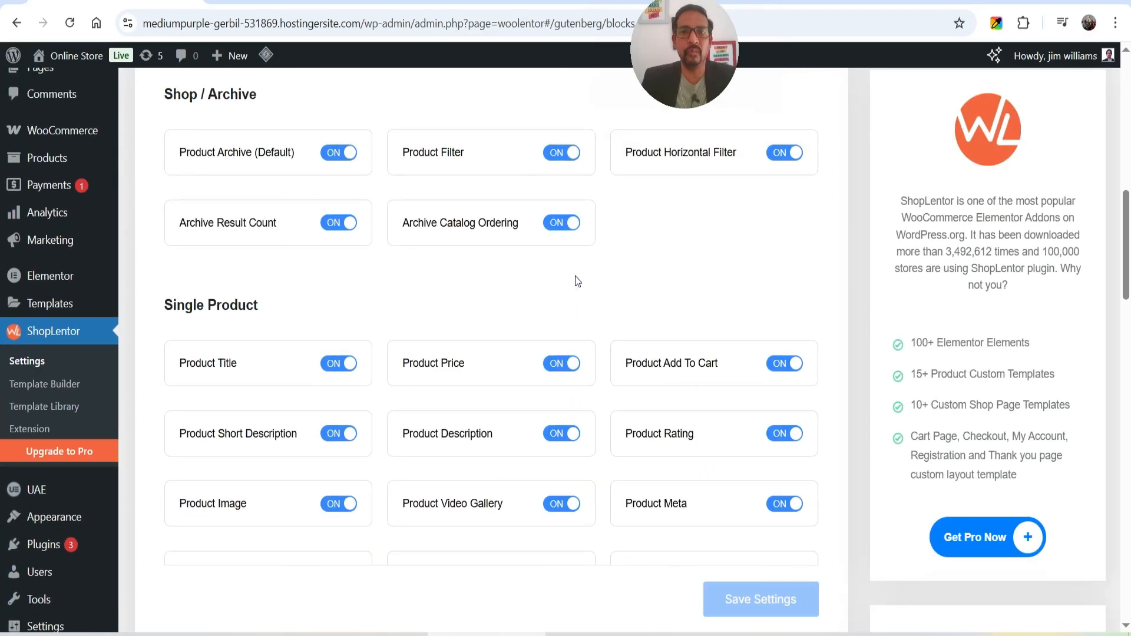
pyautogui.scroll(-3, 575, 281)
pyautogui.scroll(14, 583, 318)
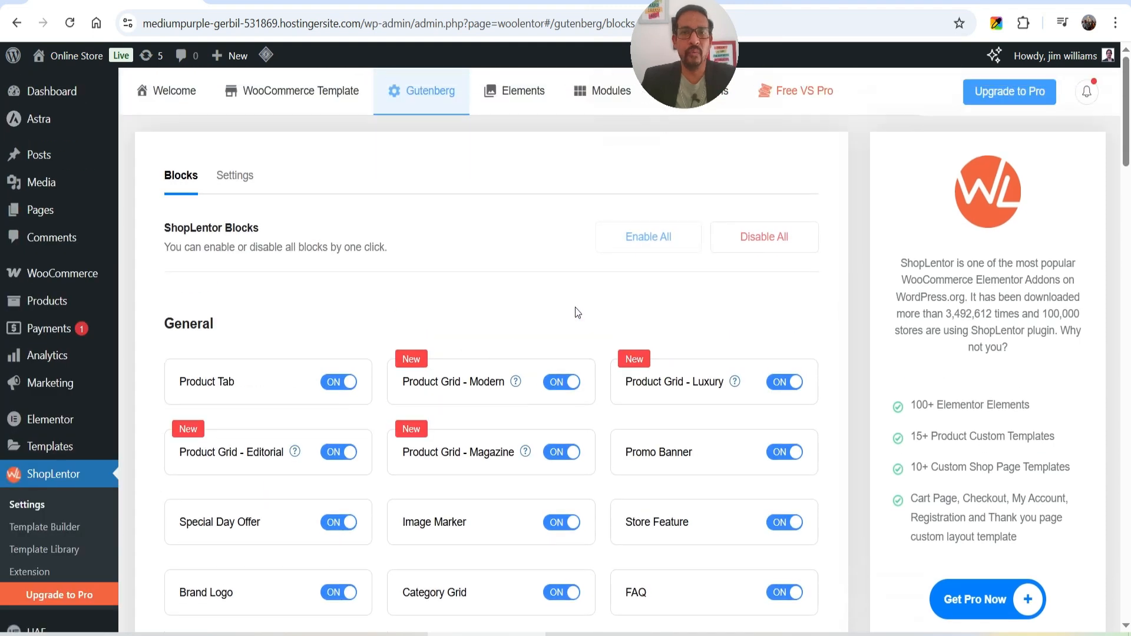
pyautogui.click(519, 92)
pyautogui.scroll(-4, 622, 216)
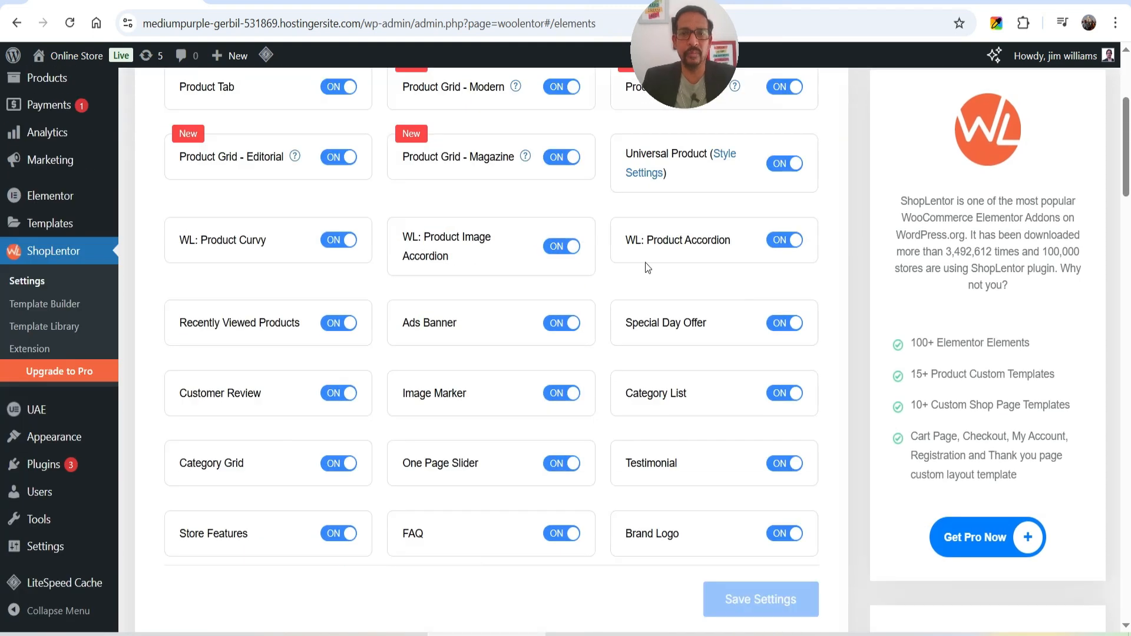
pyautogui.scroll(4, 646, 263)
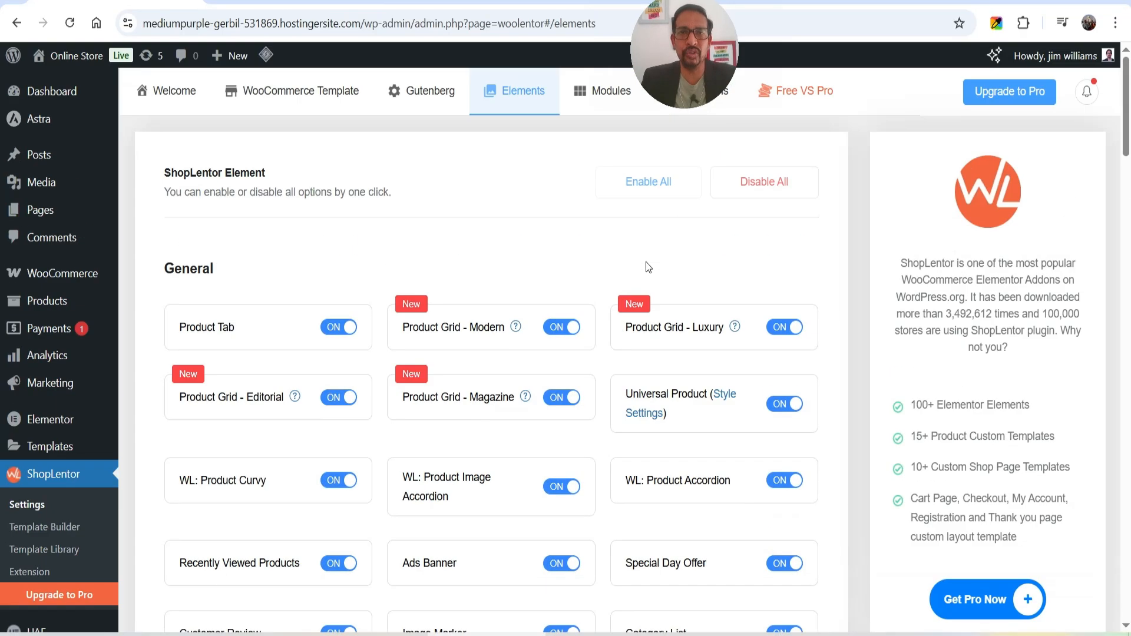
# Step: Open the Currency Switcher settings among the ShopLentor modules and enable the module
pyautogui.click(580, 110)
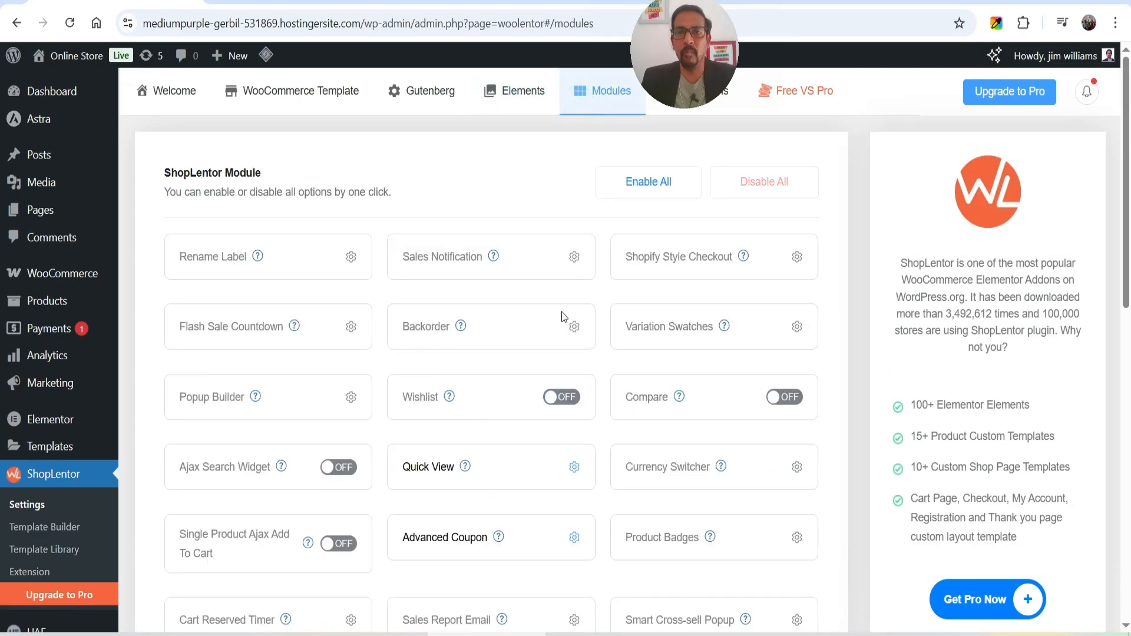
pyautogui.scroll(-3, 583, 366)
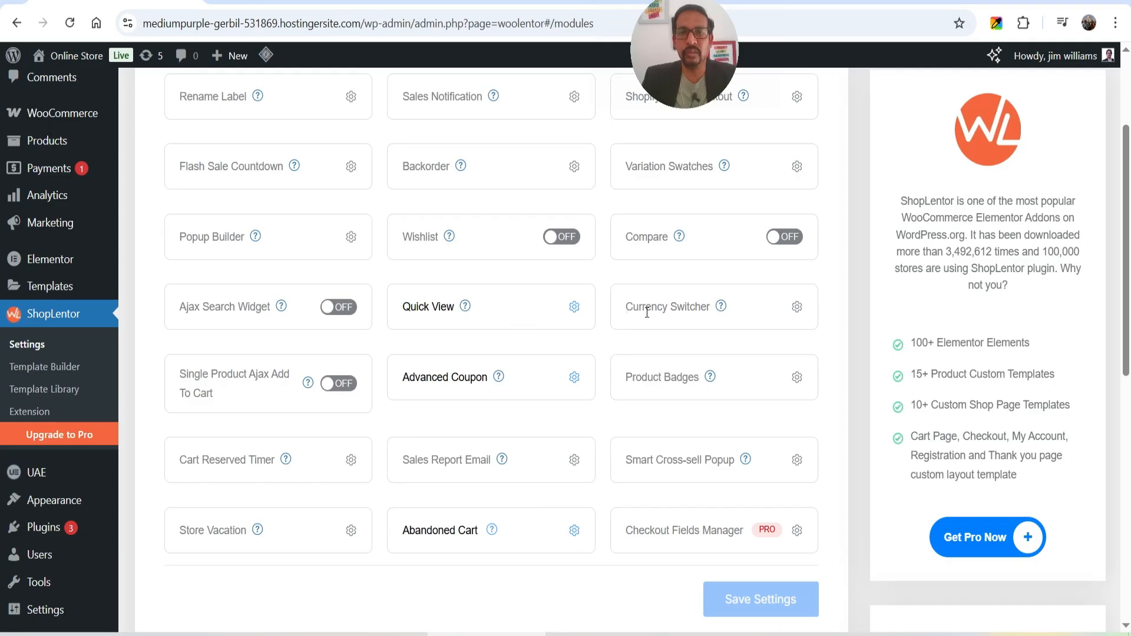
pyautogui.moveTo(626, 312); pyautogui.dragTo(706, 315)
pyautogui.click(695, 322)
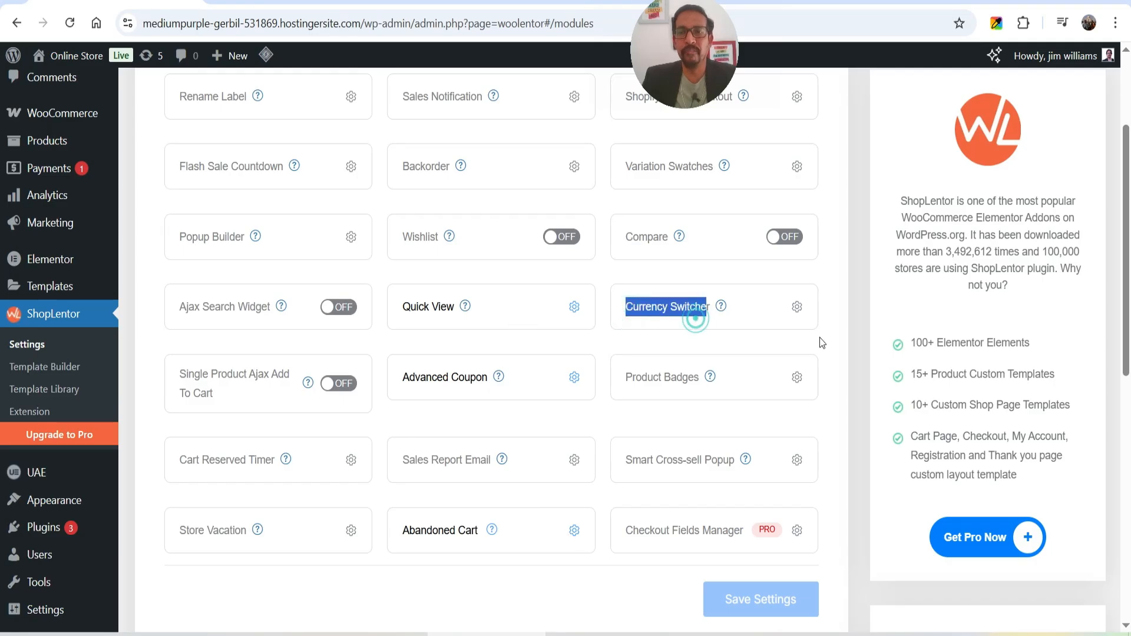
pyautogui.click(797, 308)
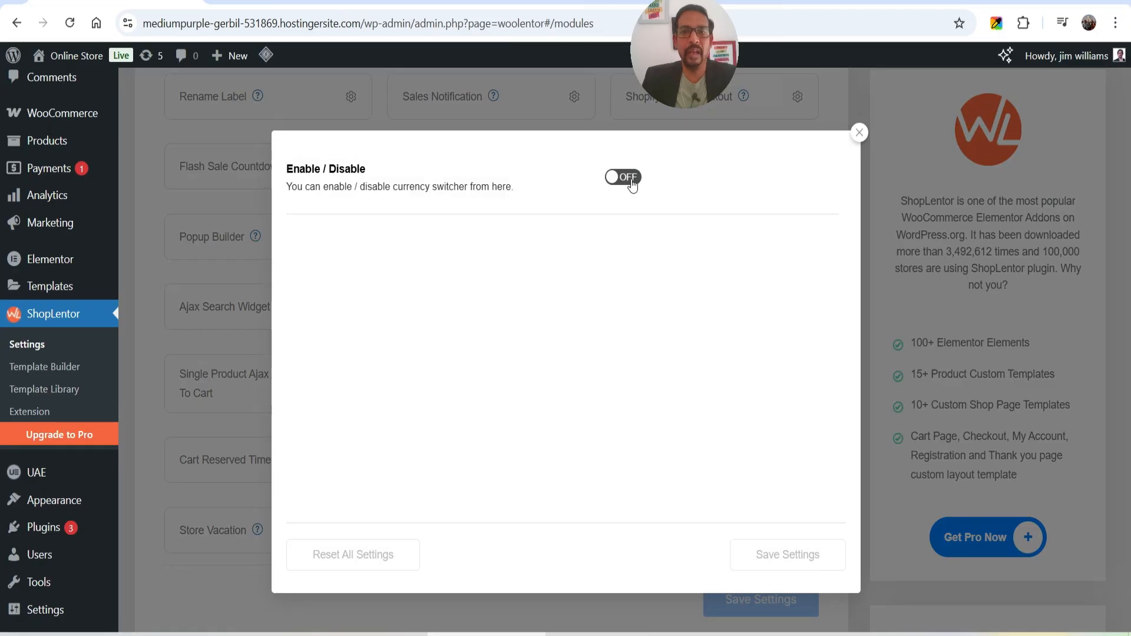
pyautogui.click(631, 178)
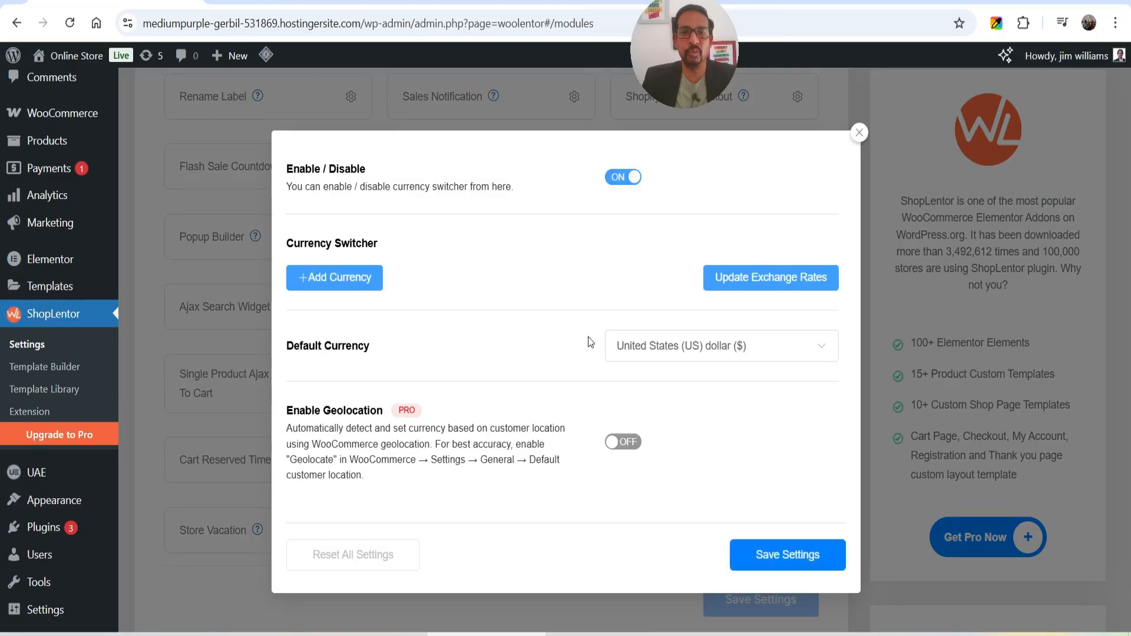
# Step: Add a currency to the currency switcher and choose Indian rupee (₹) for it
pyautogui.click(348, 278)
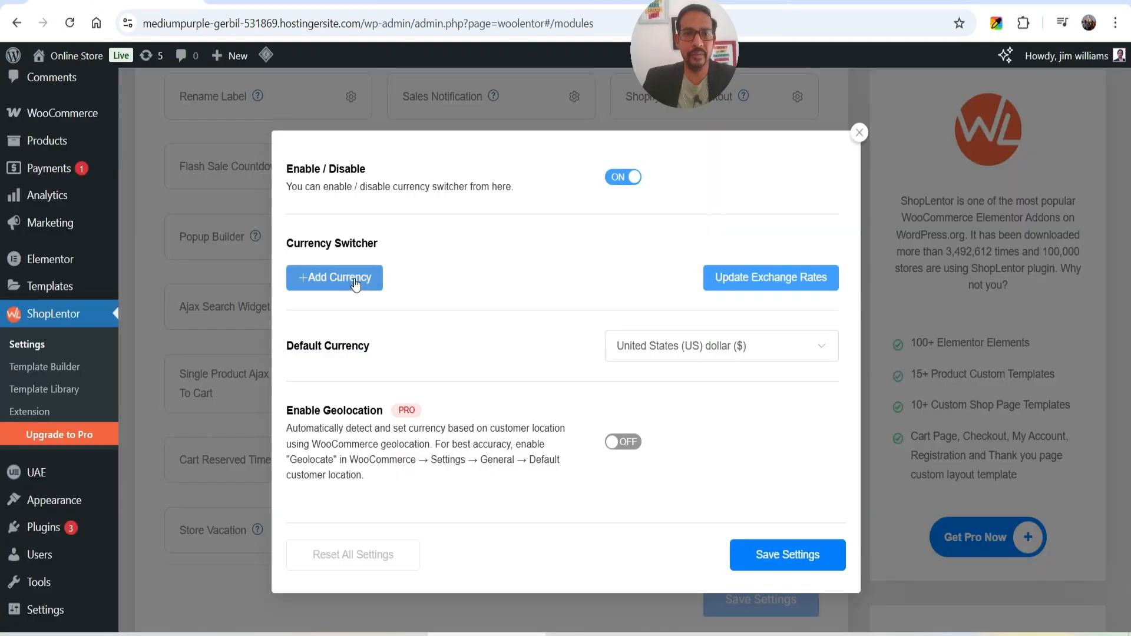
pyautogui.click(352, 281)
pyautogui.click(697, 329)
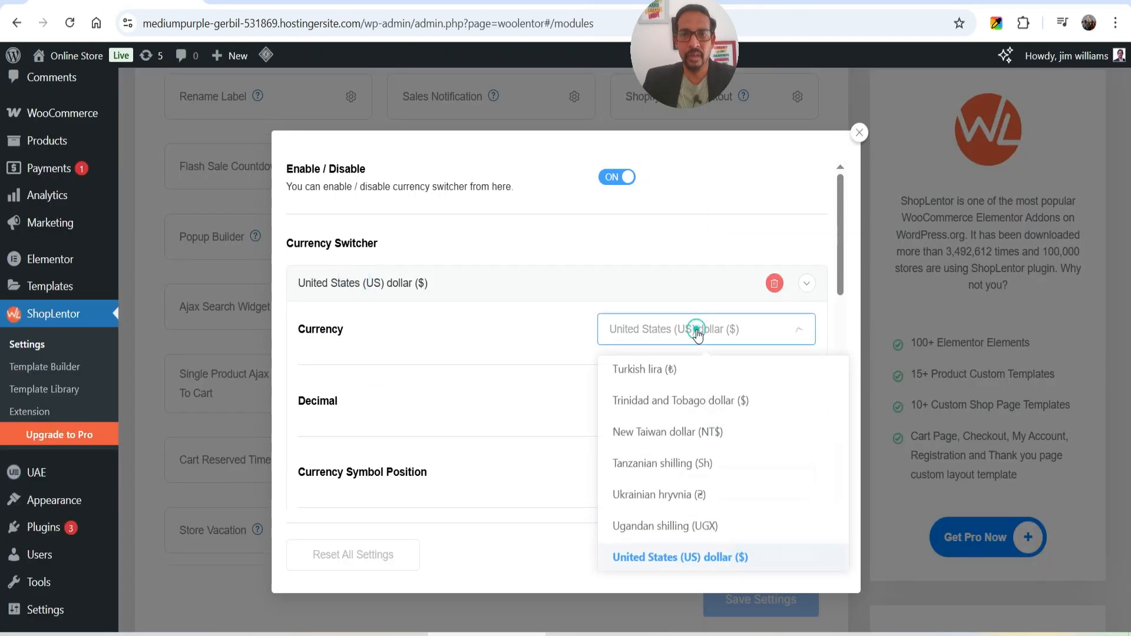
pyautogui.scroll(20, 753, 430)
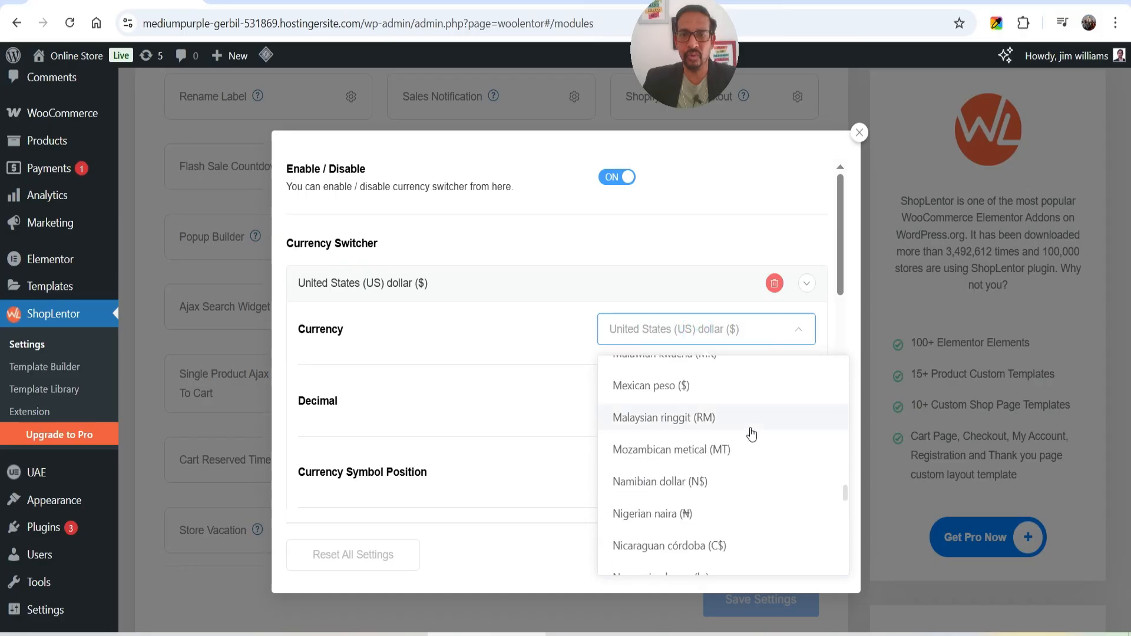
pyautogui.scroll(10, 751, 435)
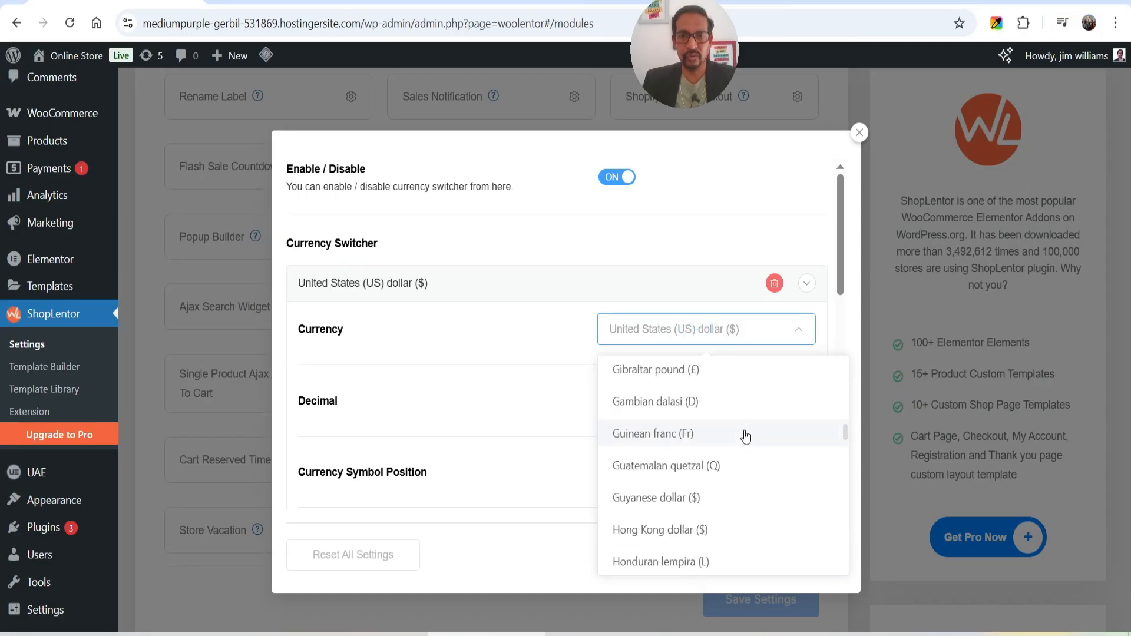
pyautogui.scroll(-2, 745, 436)
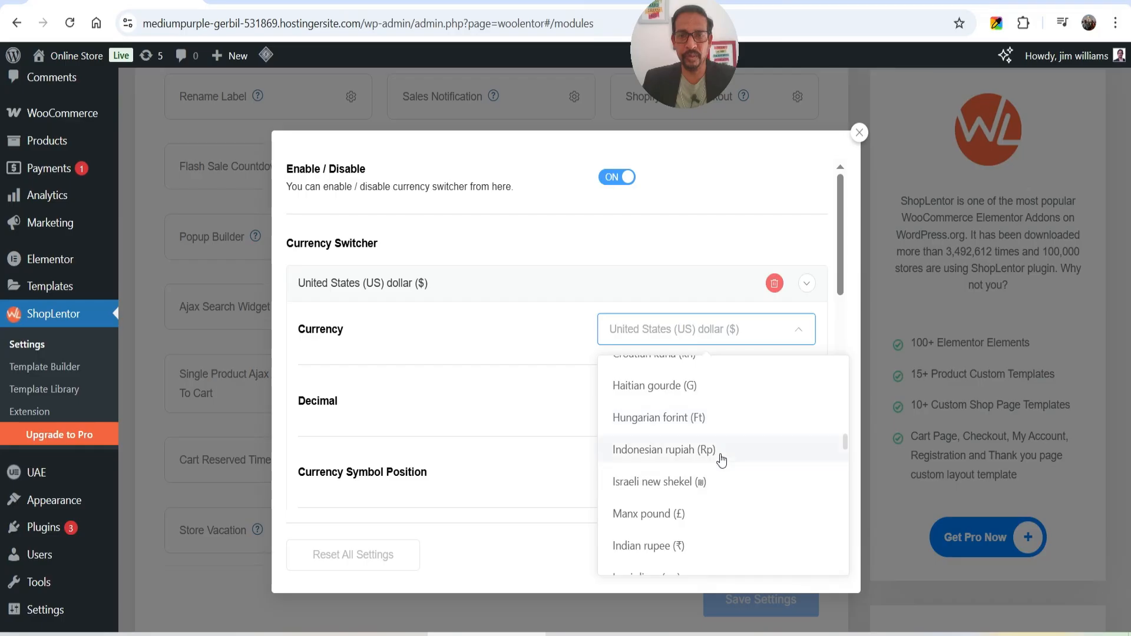
pyautogui.scroll(-1, 724, 451)
pyautogui.click(661, 468)
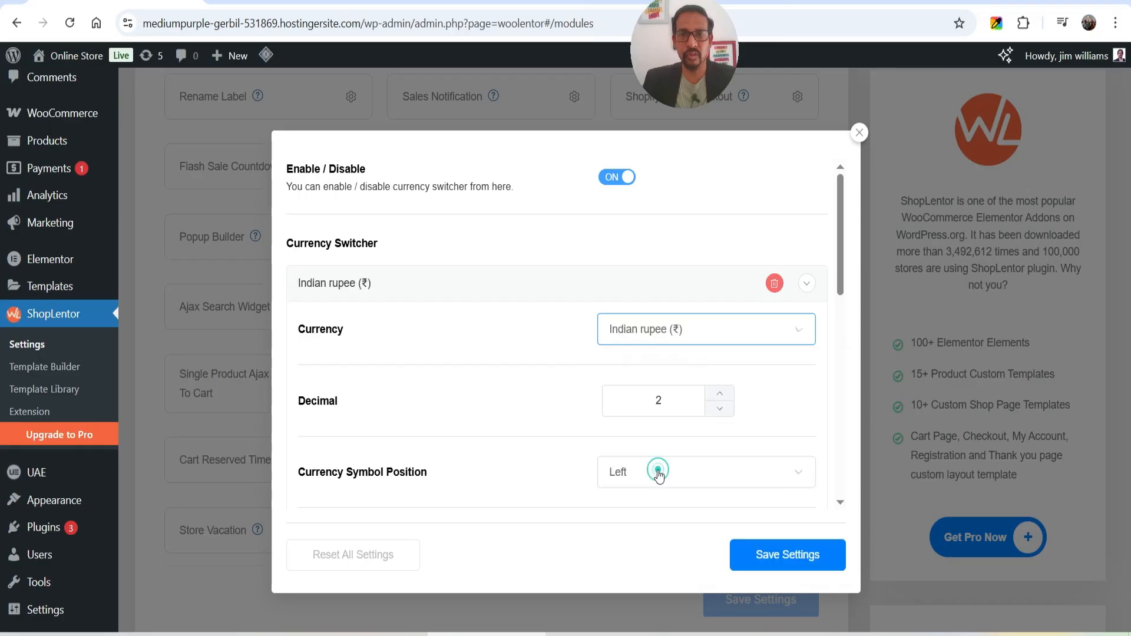
# Step: Check the Indian rupee's currency symbol position options and set its exchange rate to 92
pyautogui.scroll(-3, 466, 348)
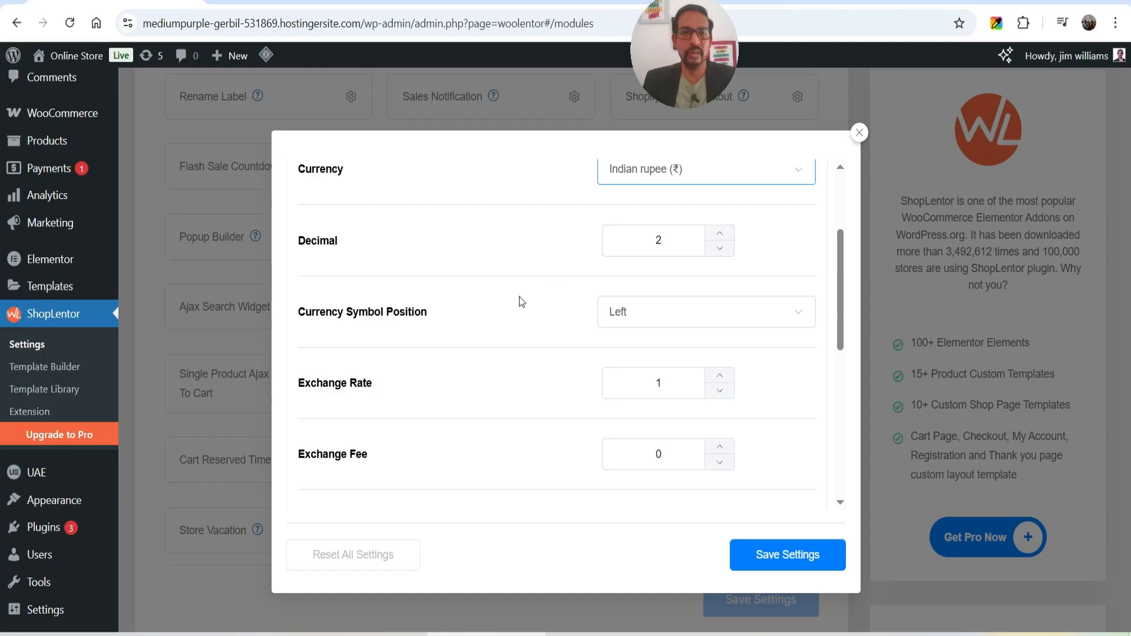
pyautogui.click(724, 318)
pyautogui.click(726, 318)
pyautogui.scroll(-2, 473, 309)
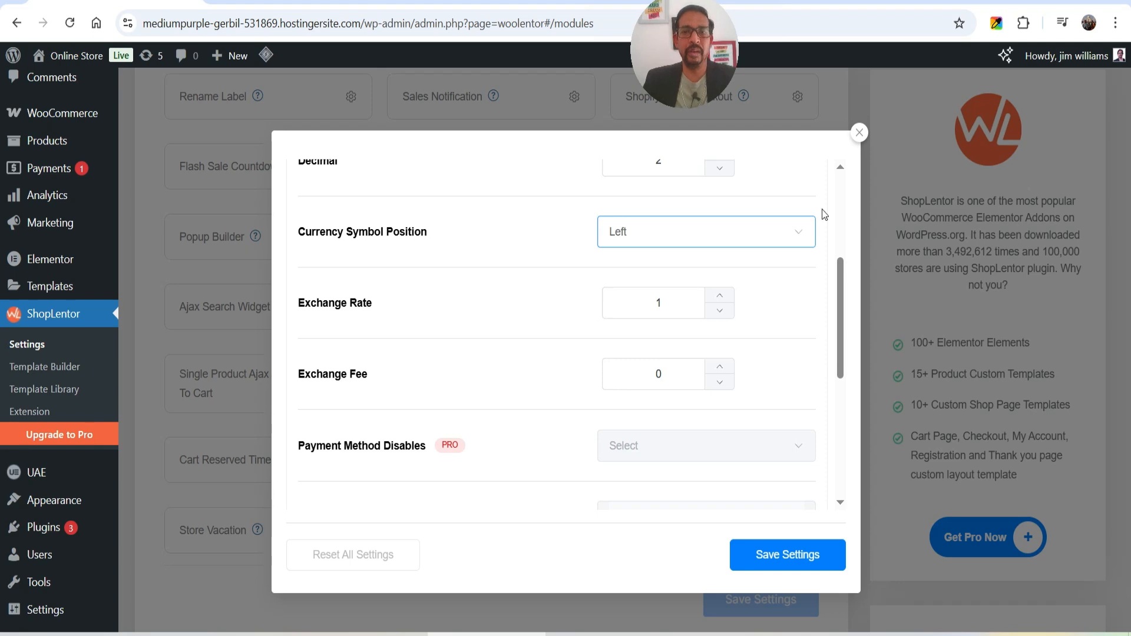
pyautogui.click(680, 302)
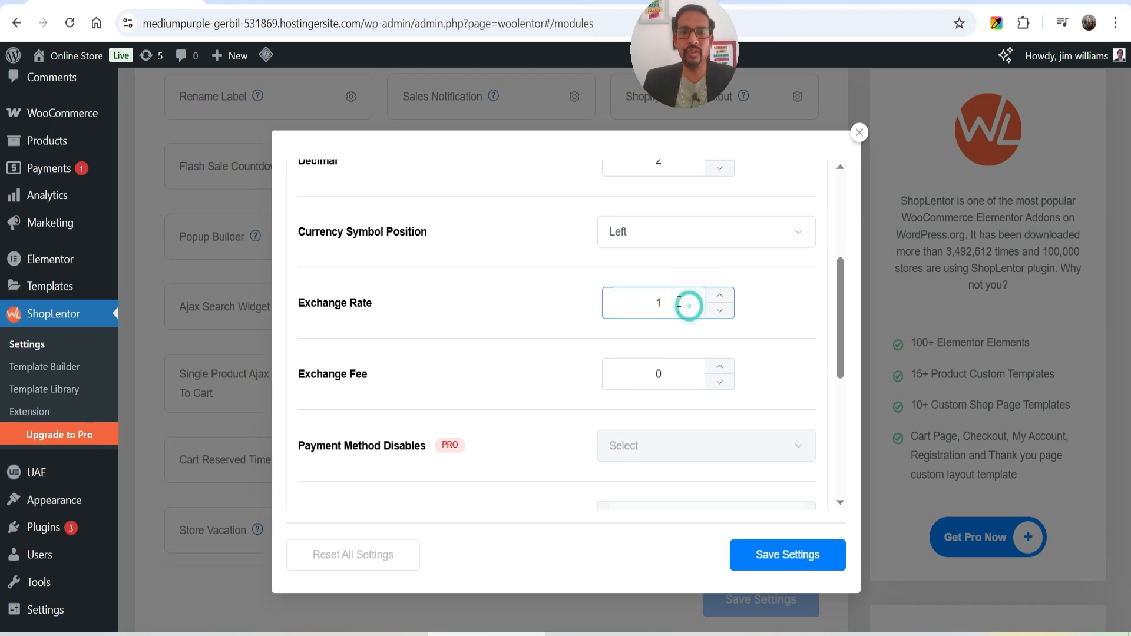
pyautogui.doubleClick(679, 302)
pyautogui.write('92')
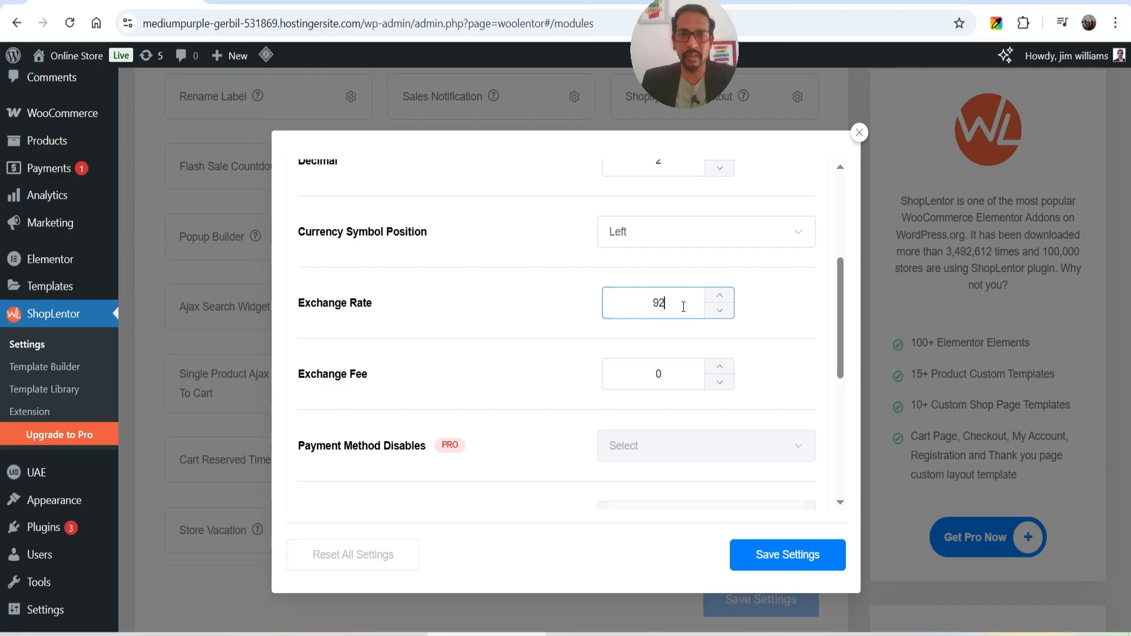
# Step: Add a second currency to the currency switcher and choose Euro (€) for it
pyautogui.scroll(-3, 528, 309)
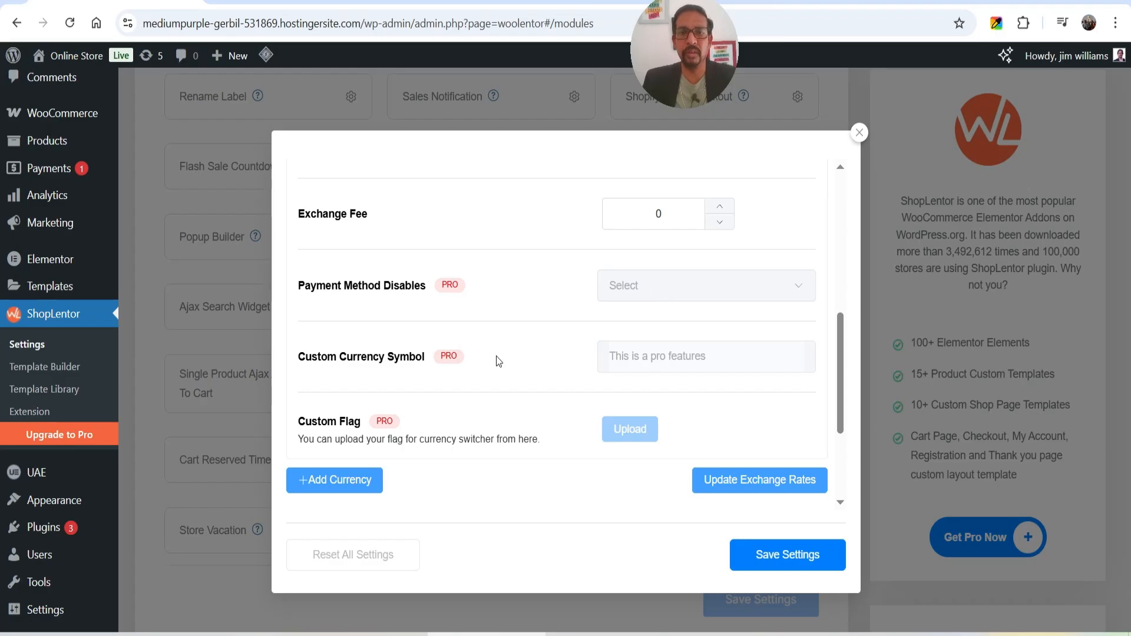
pyautogui.scroll(-3, 531, 356)
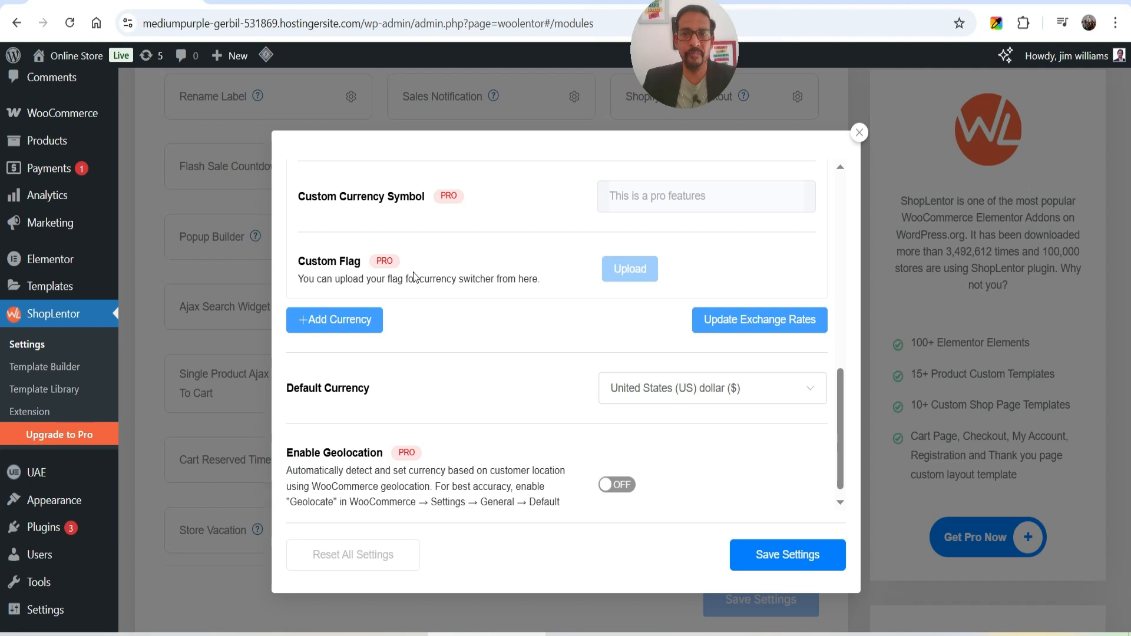
pyautogui.click(348, 331)
pyautogui.scroll(3, 536, 311)
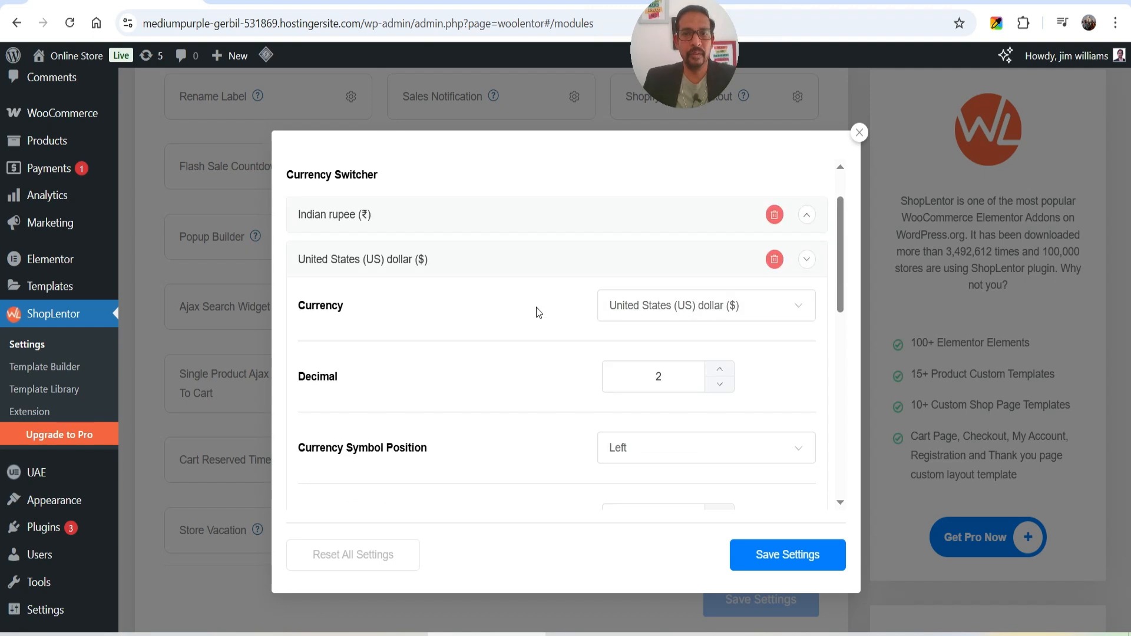
pyautogui.click(666, 313)
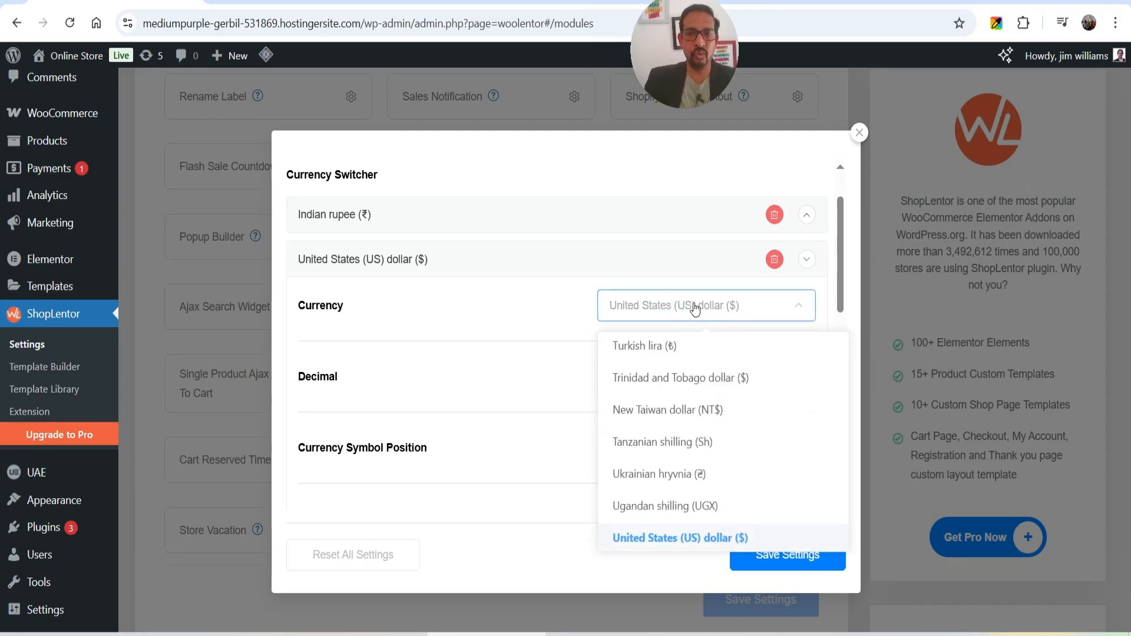
pyautogui.scroll(10, 725, 407)
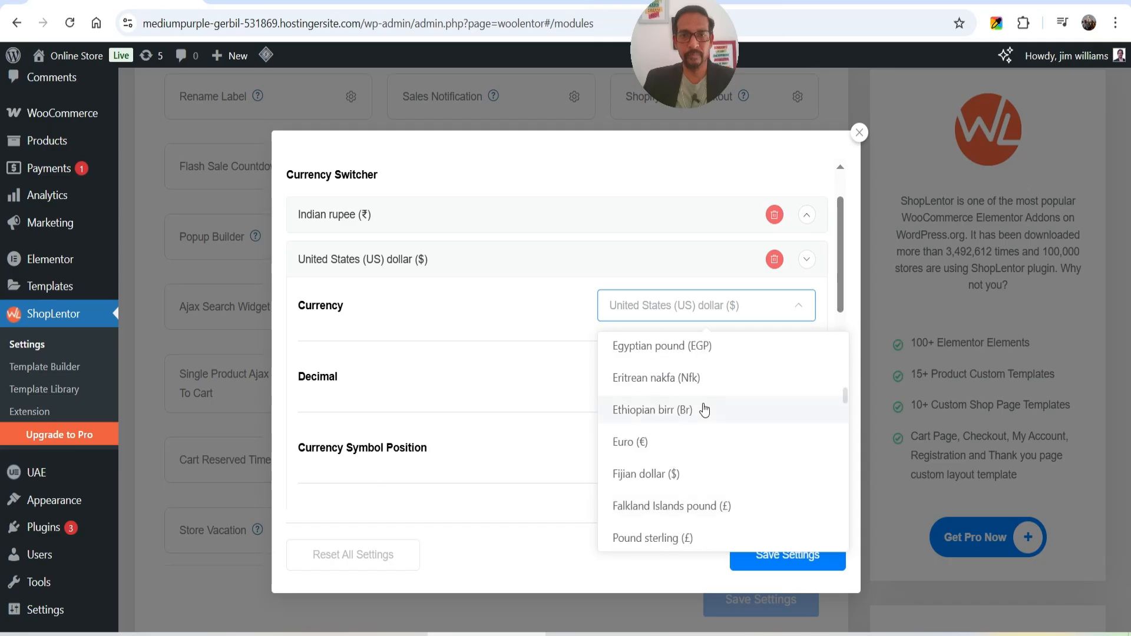
pyautogui.click(629, 441)
# Step: Set the Euro's exchange rate to 0.9
pyautogui.scroll(-3, 679, 301)
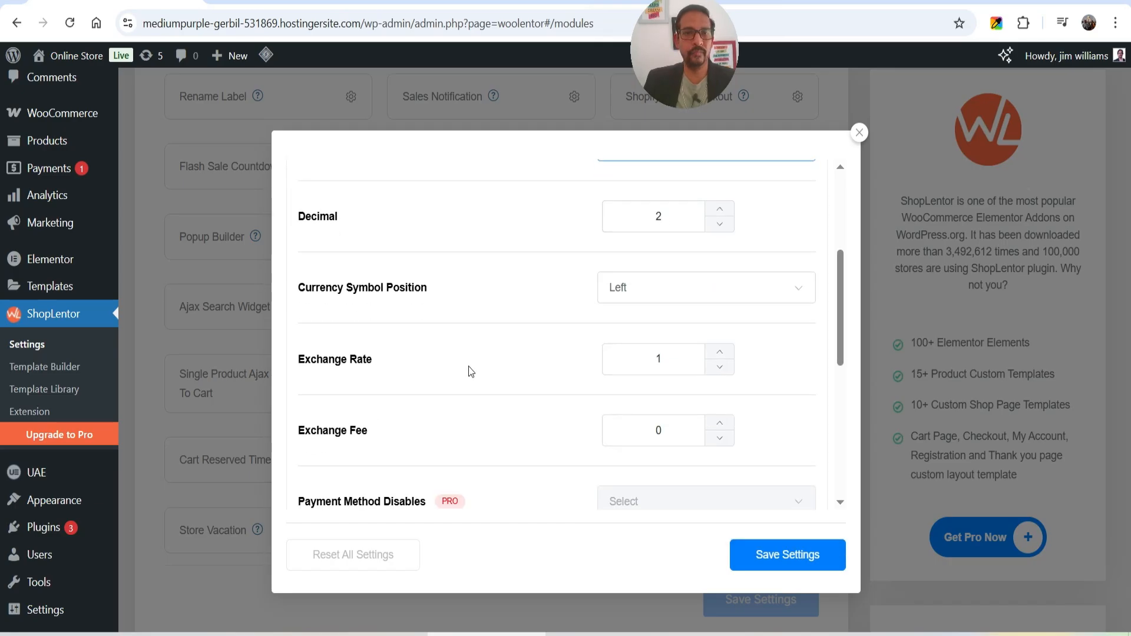
pyautogui.scroll(-3, 469, 371)
pyautogui.click(668, 199)
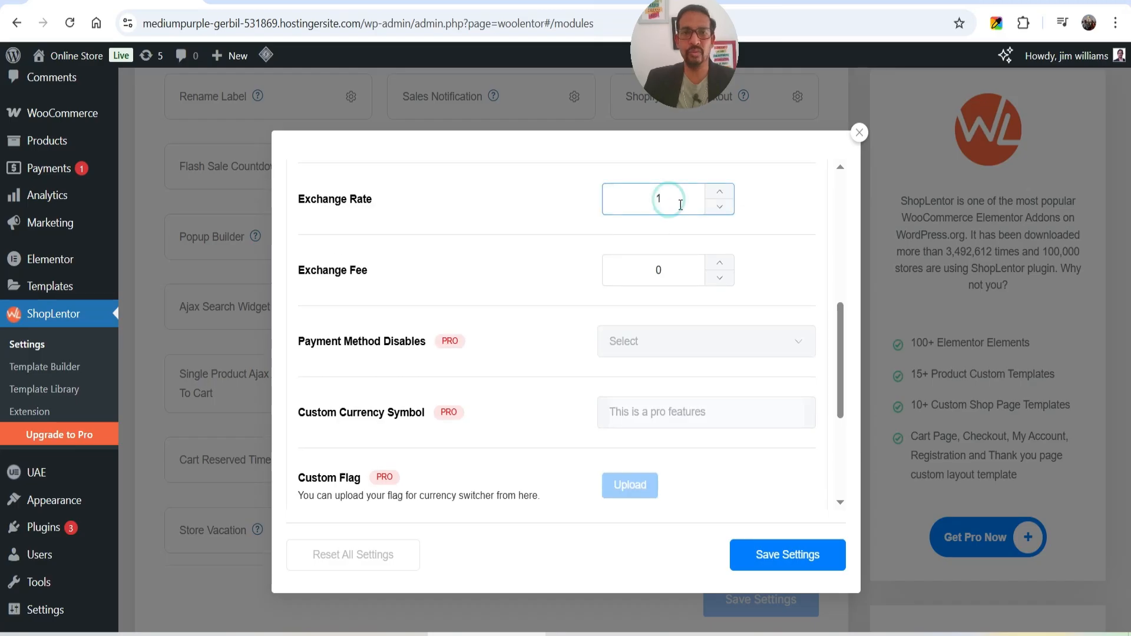
pyautogui.doubleClick(675, 201)
pyautogui.write('0.9')
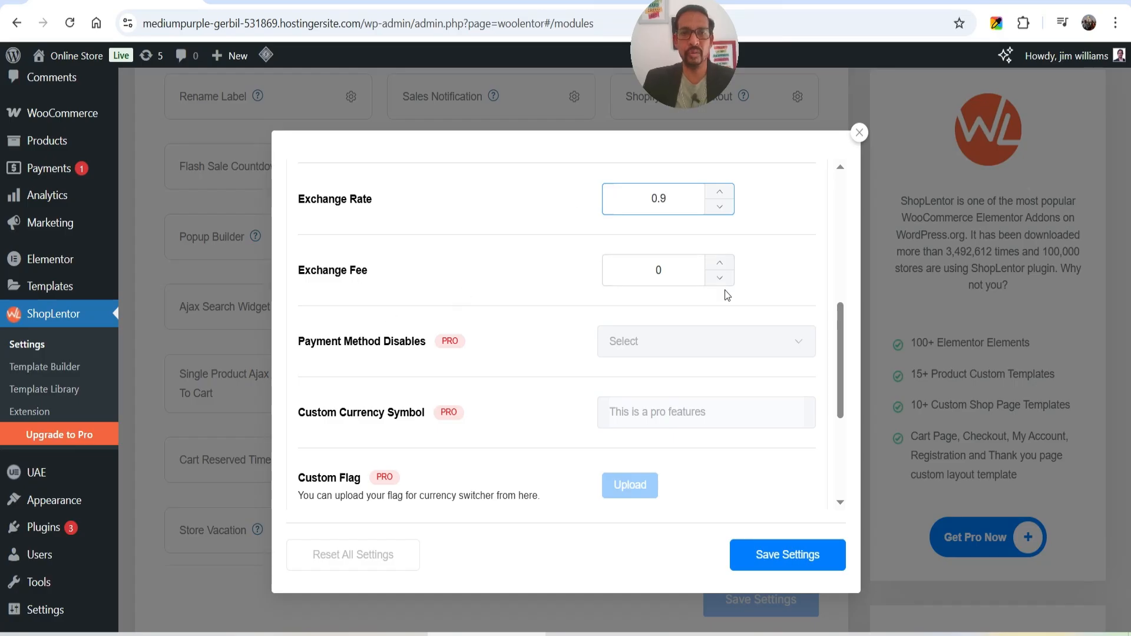
# Step: Try to add a third currency to the currency switcher and decline the premium upgrade
pyautogui.scroll(-3, 518, 284)
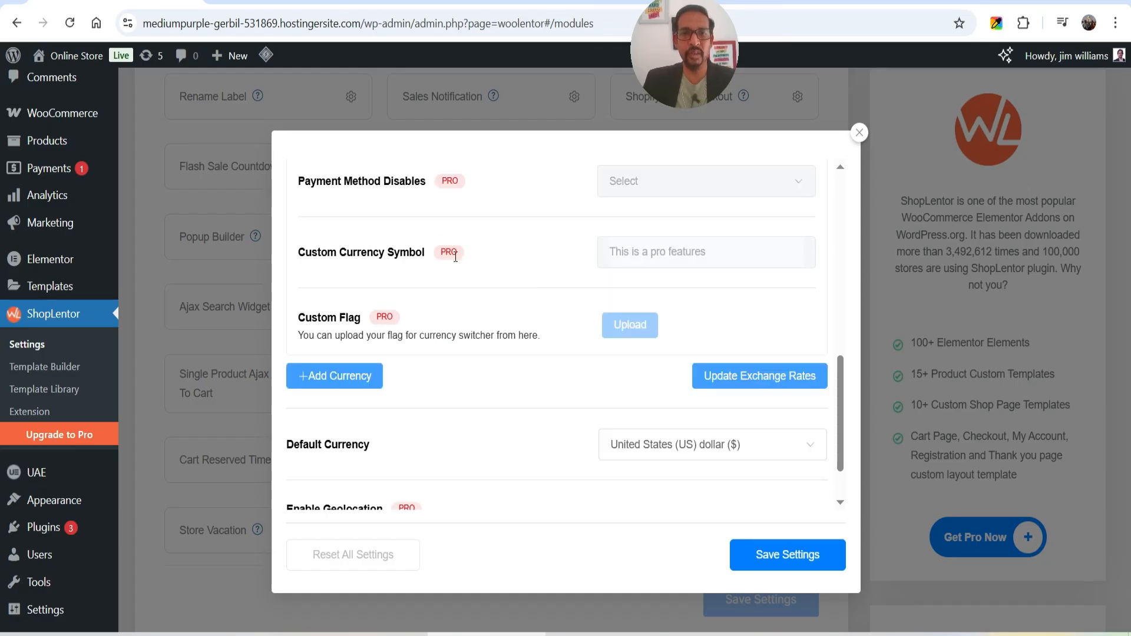
pyautogui.click(350, 377)
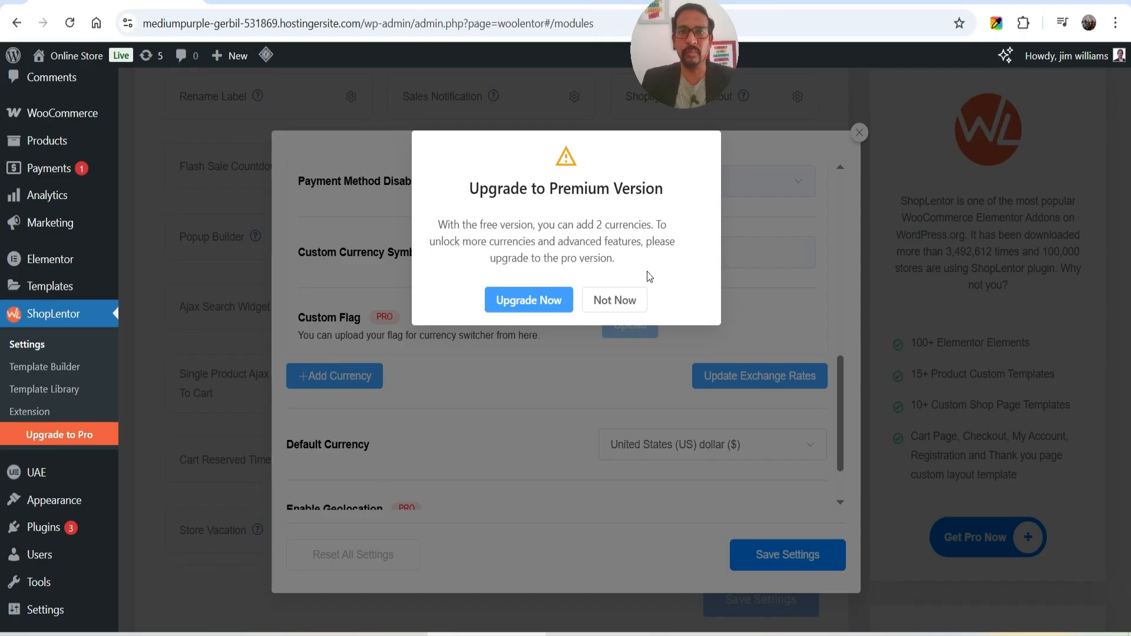
pyautogui.click(616, 313)
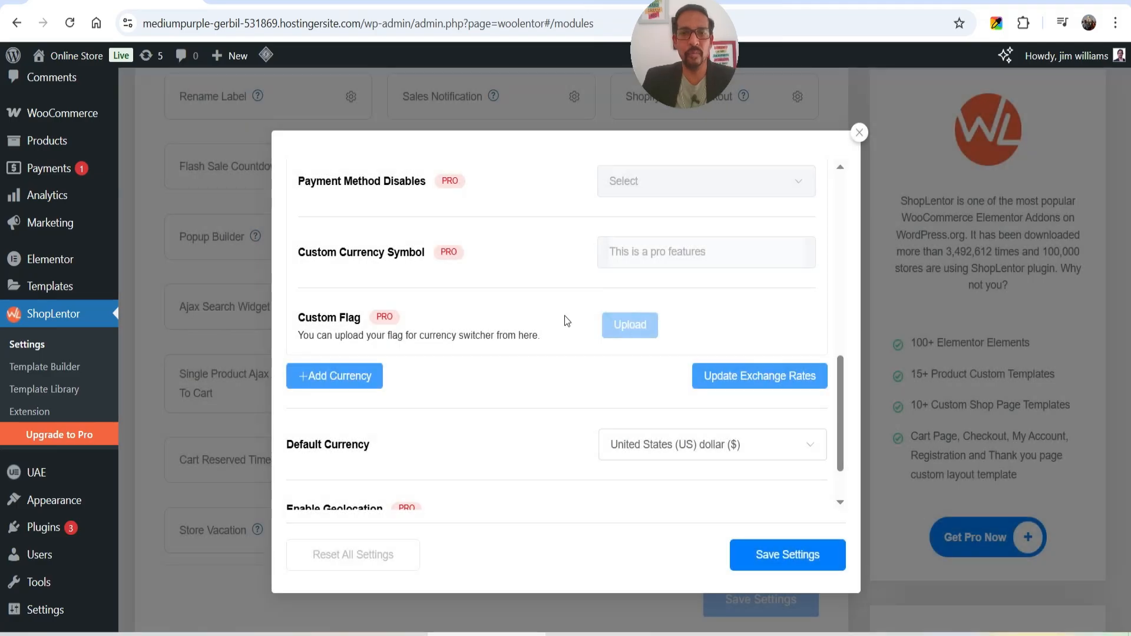
# Step: Save the Currency Switcher settings and close their dialog
pyautogui.scroll(-1, 311, 460)
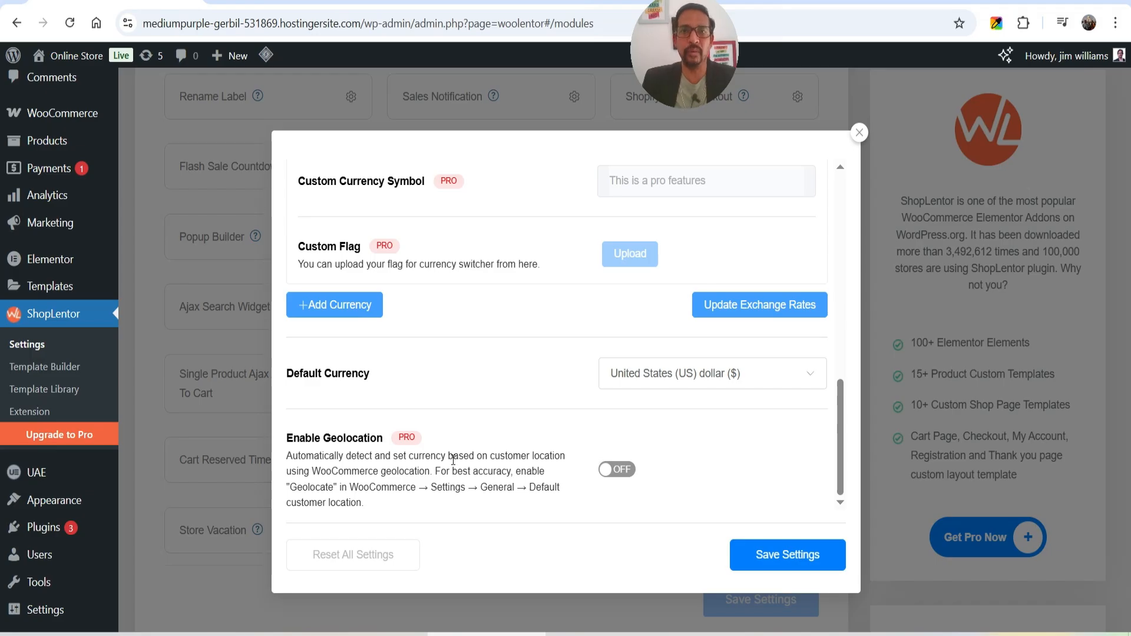
pyautogui.click(789, 564)
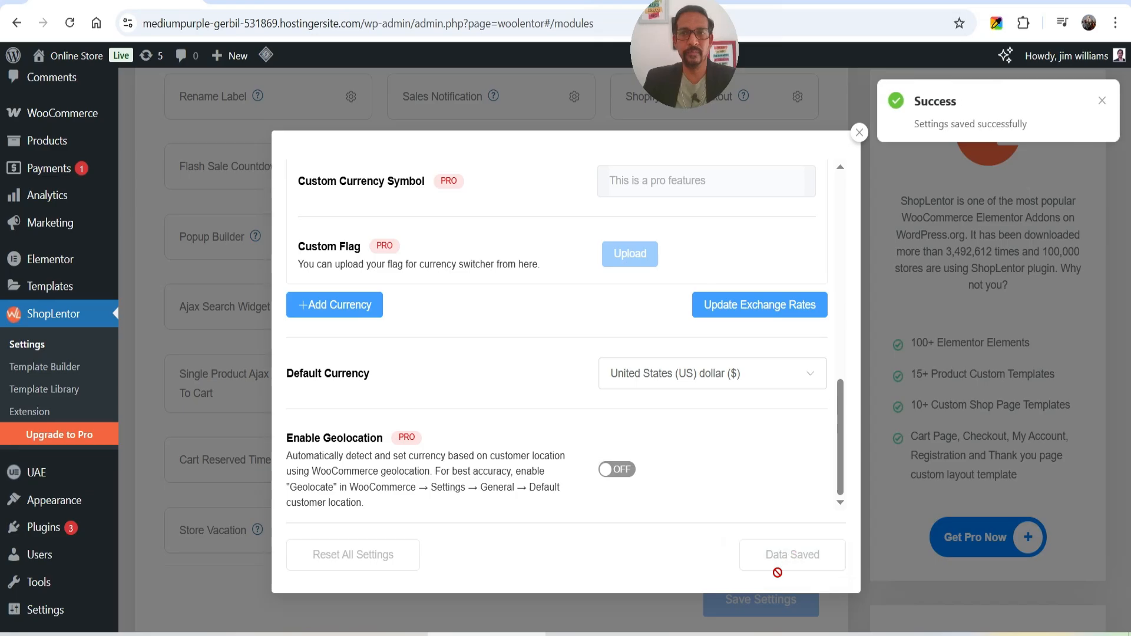
pyautogui.click(860, 133)
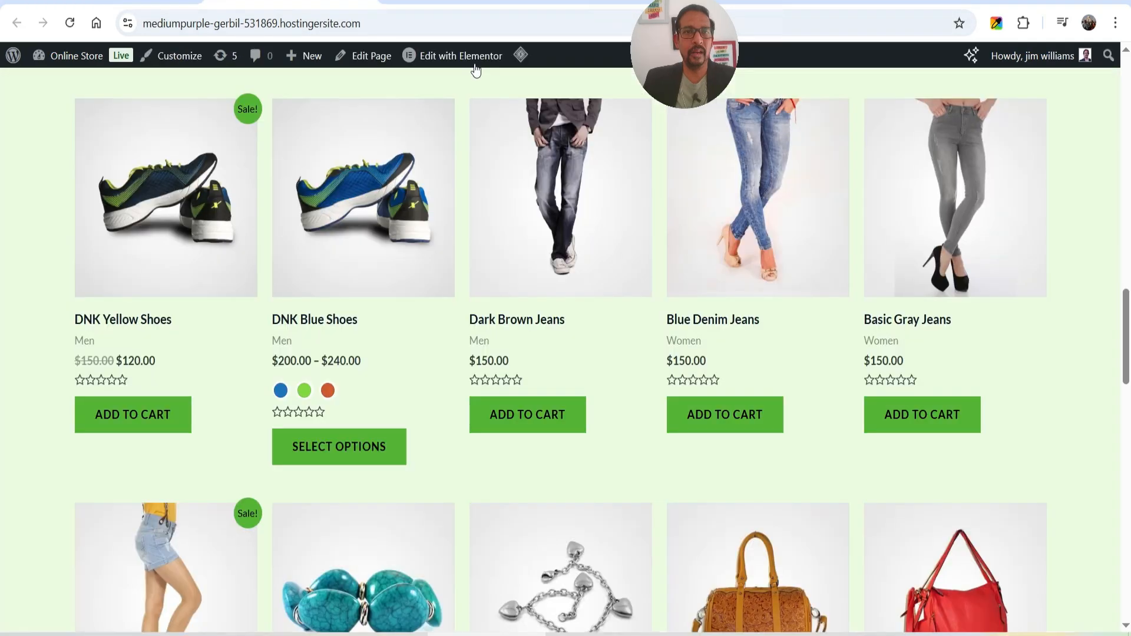
# Step: Open the store's home page in Elementor and add the WL: Currency Switcher widget above the Featured Products heading
pyautogui.click(69, 23)
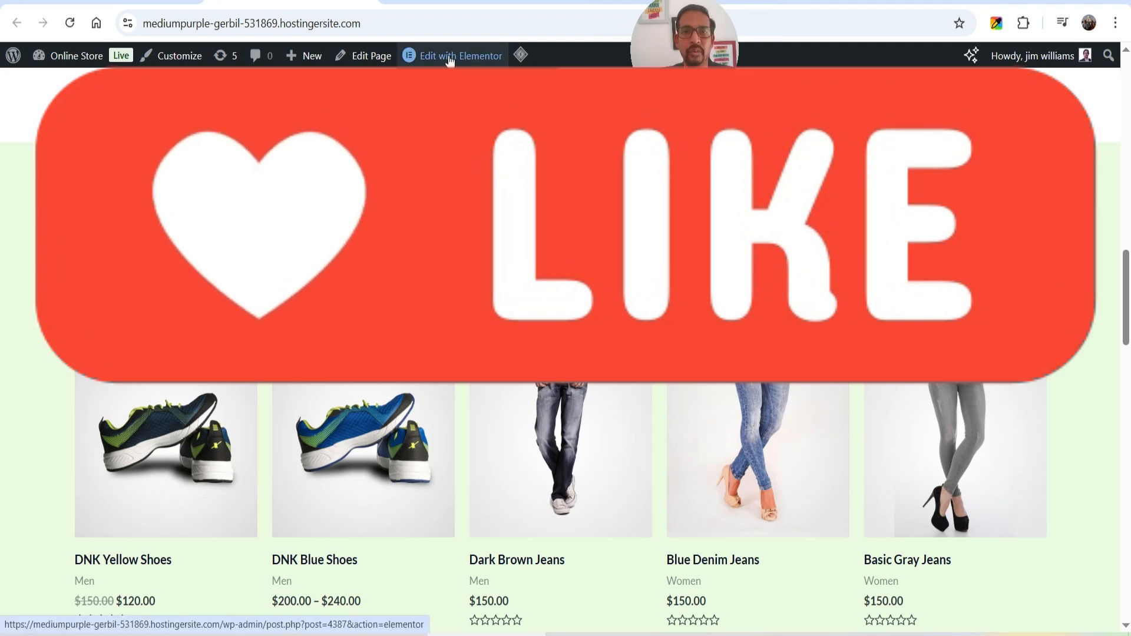
pyautogui.click(426, 59)
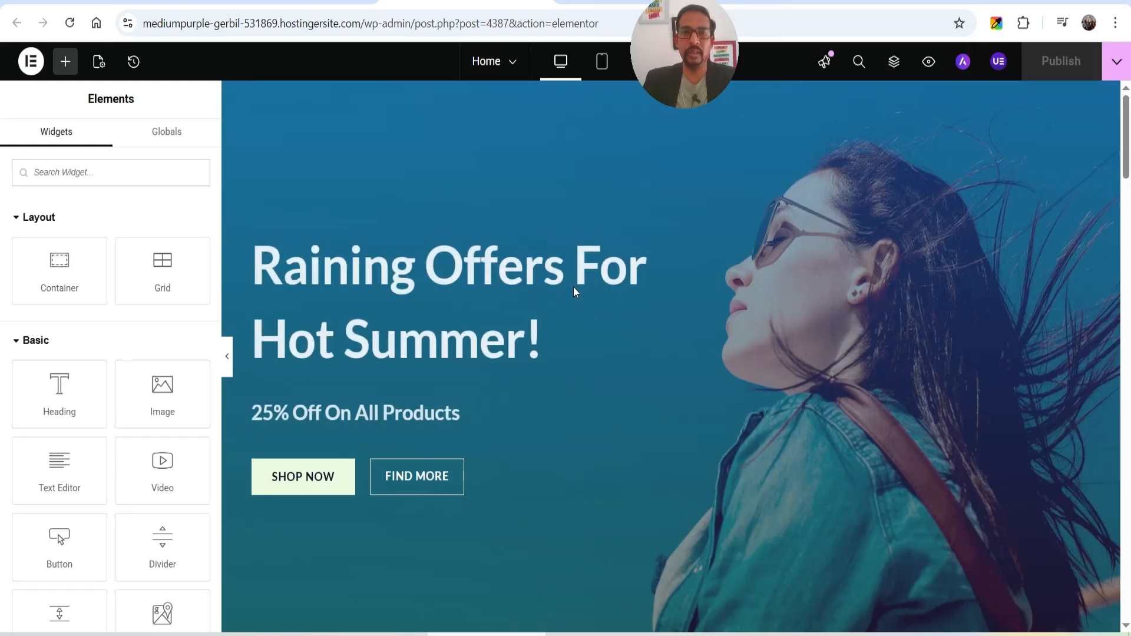
pyautogui.scroll(-4, 678, 286)
pyautogui.scroll(-12, 679, 286)
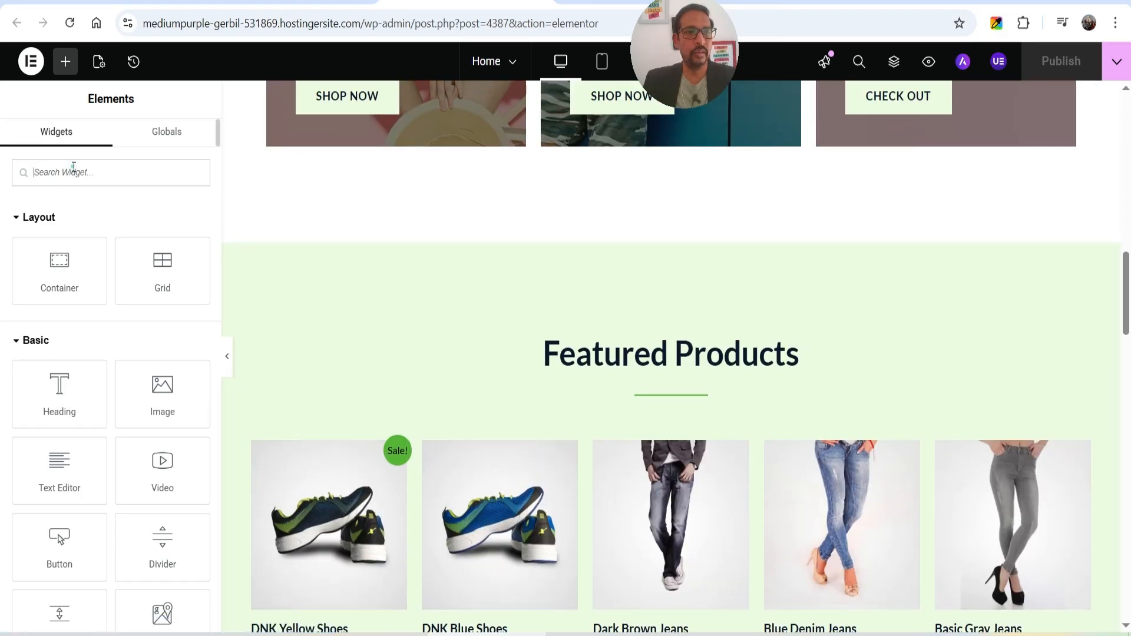
pyautogui.write('currency')
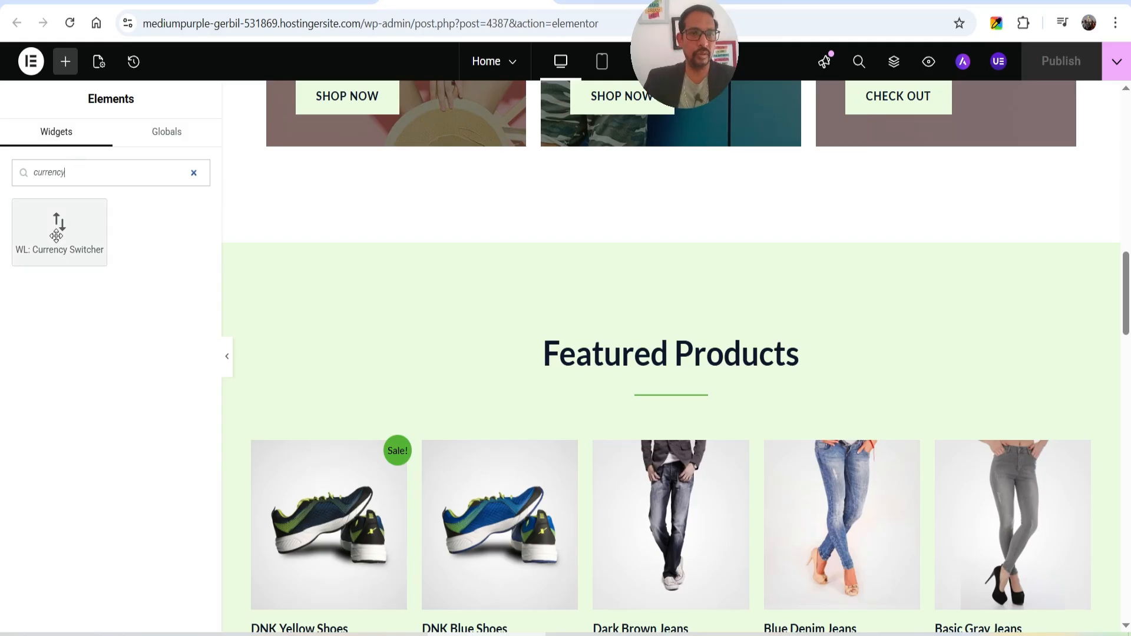
pyautogui.moveTo(57, 224); pyautogui.dragTo(671, 355)
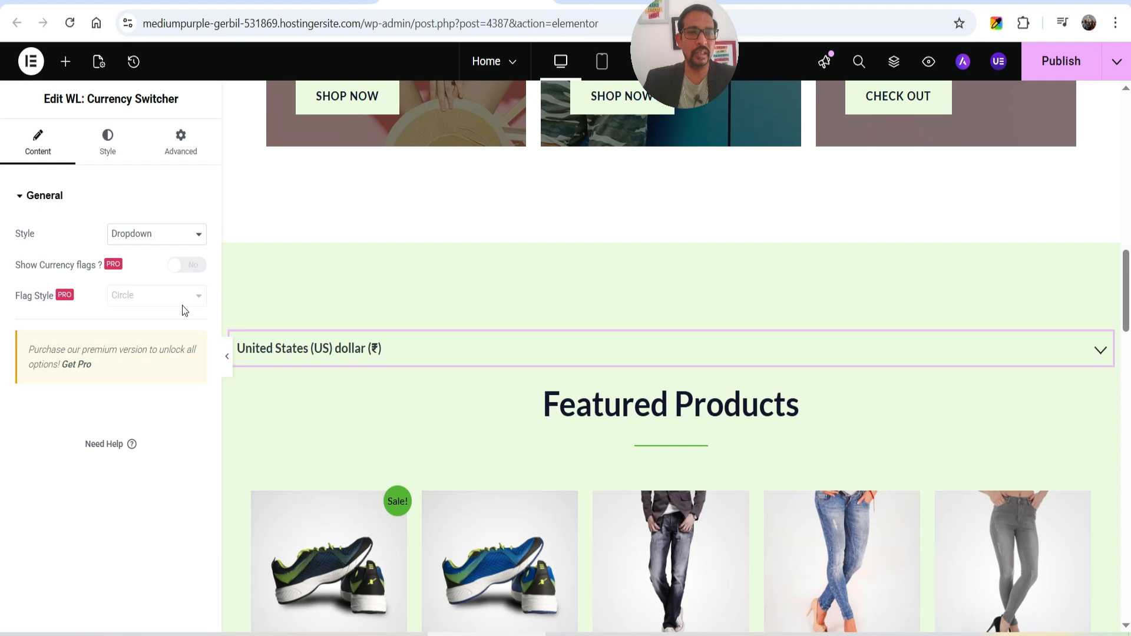
# Step: Align the currency switcher widget to the center and publish the home page
pyautogui.click(183, 147)
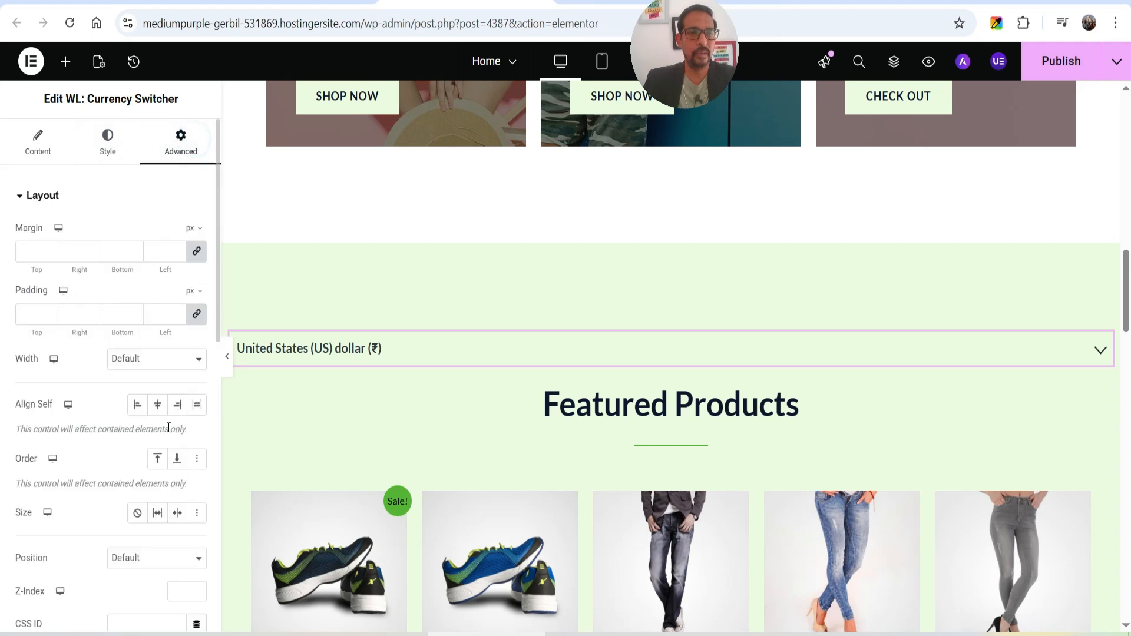
pyautogui.click(158, 407)
pyautogui.click(41, 154)
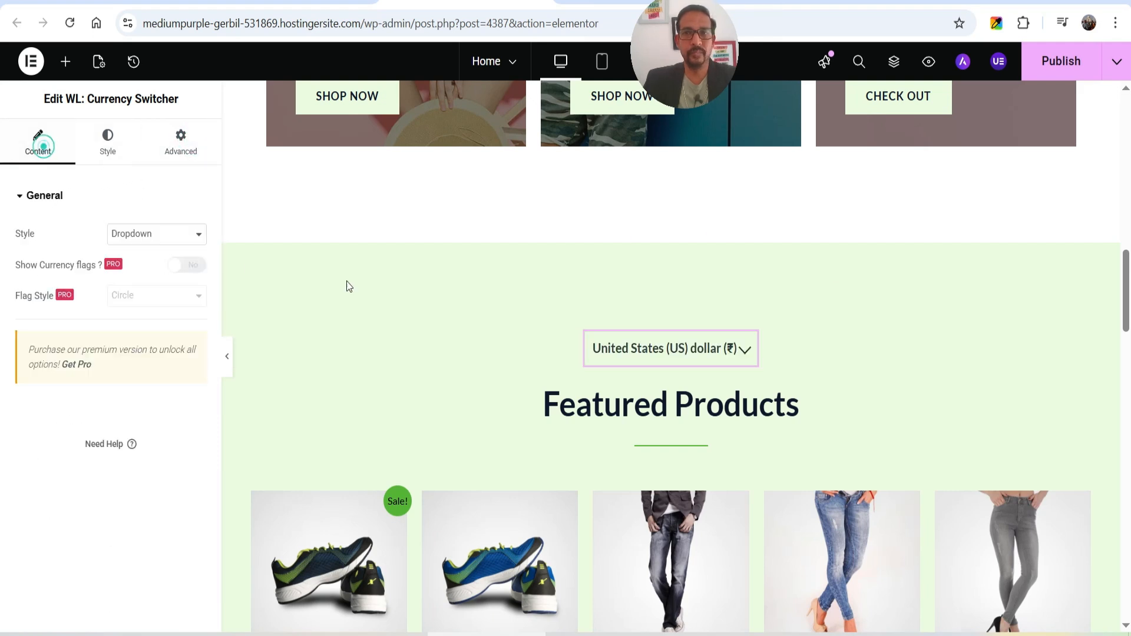
pyautogui.click(1069, 65)
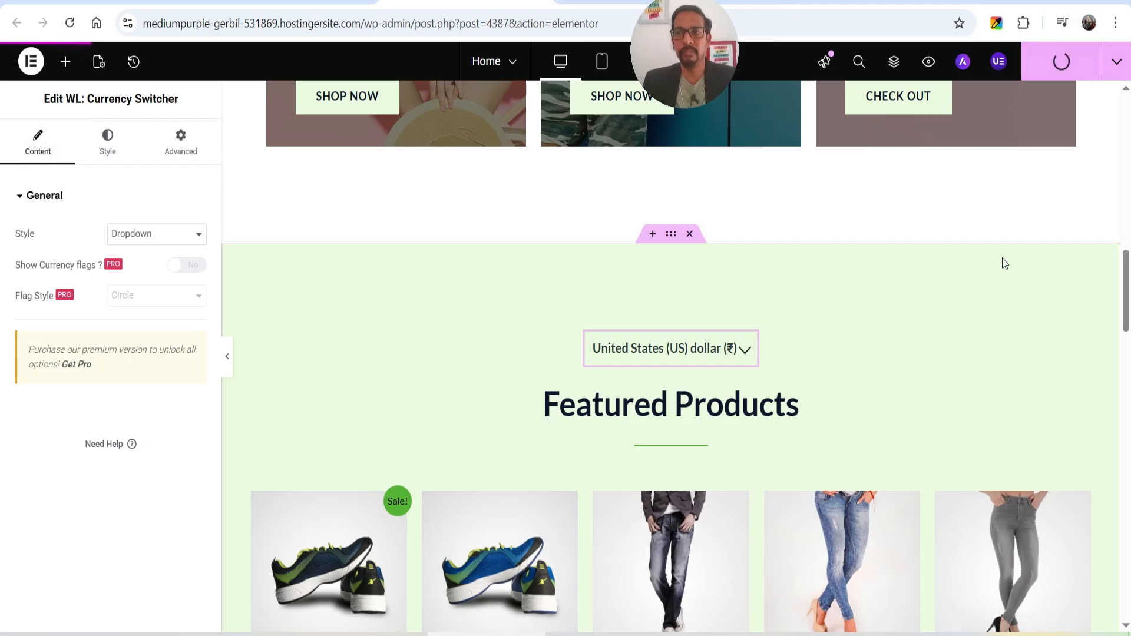
# Step: Reload the storefront home page and examine the currency switcher above the Featured Products heading
pyautogui.click(372, 8)
pyautogui.click(70, 23)
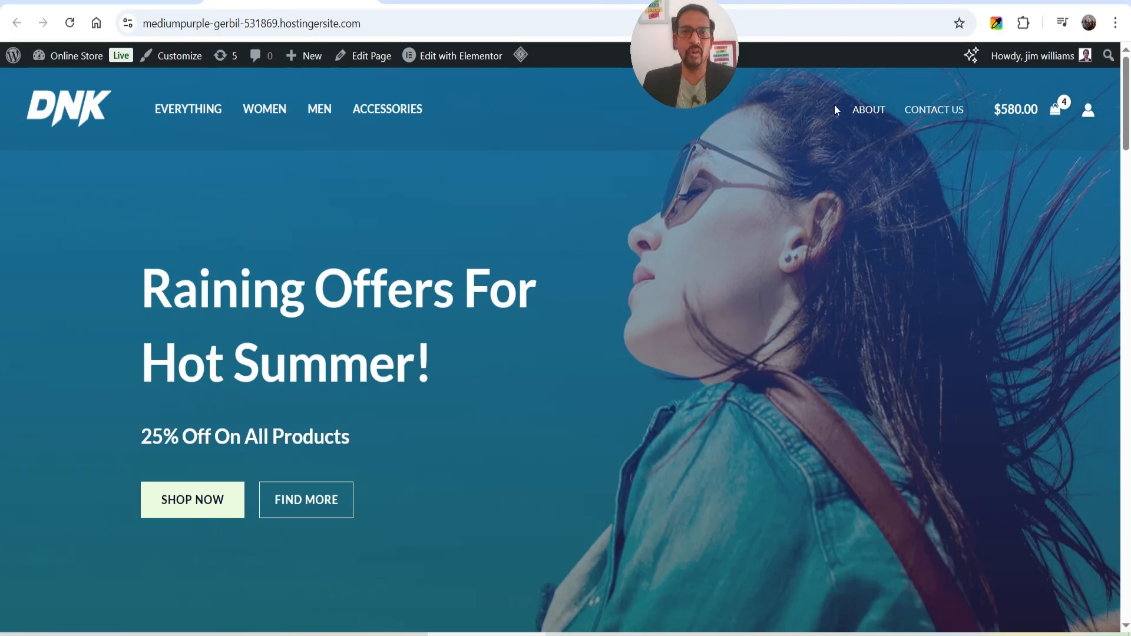
pyautogui.scroll(-15, 751, 260)
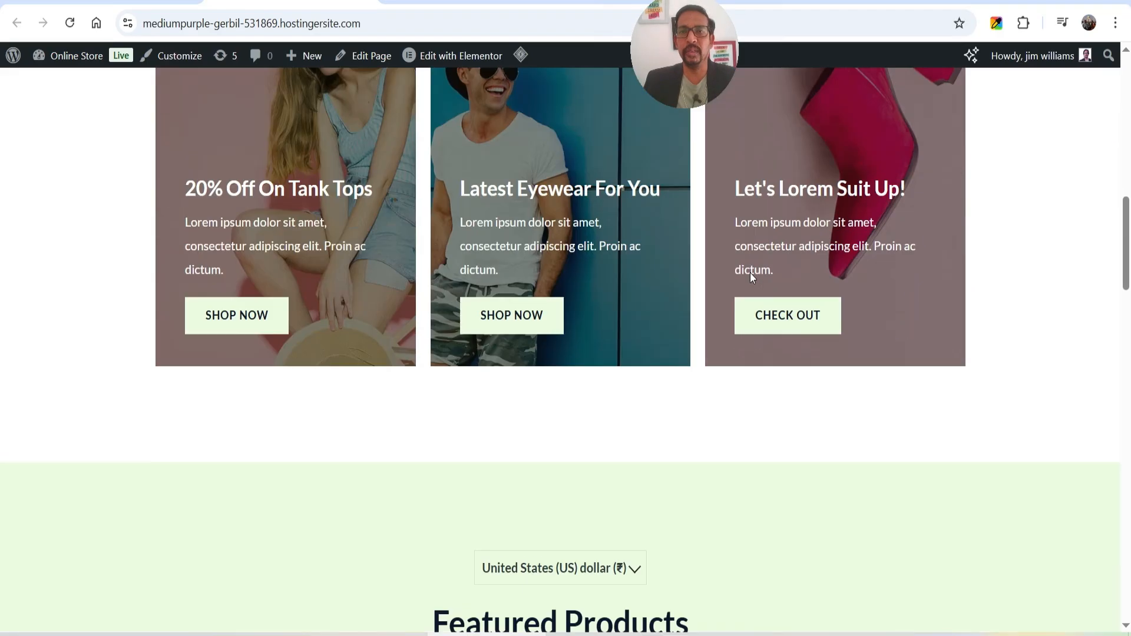
pyautogui.scroll(-4, 739, 283)
pyautogui.scroll(4, 738, 282)
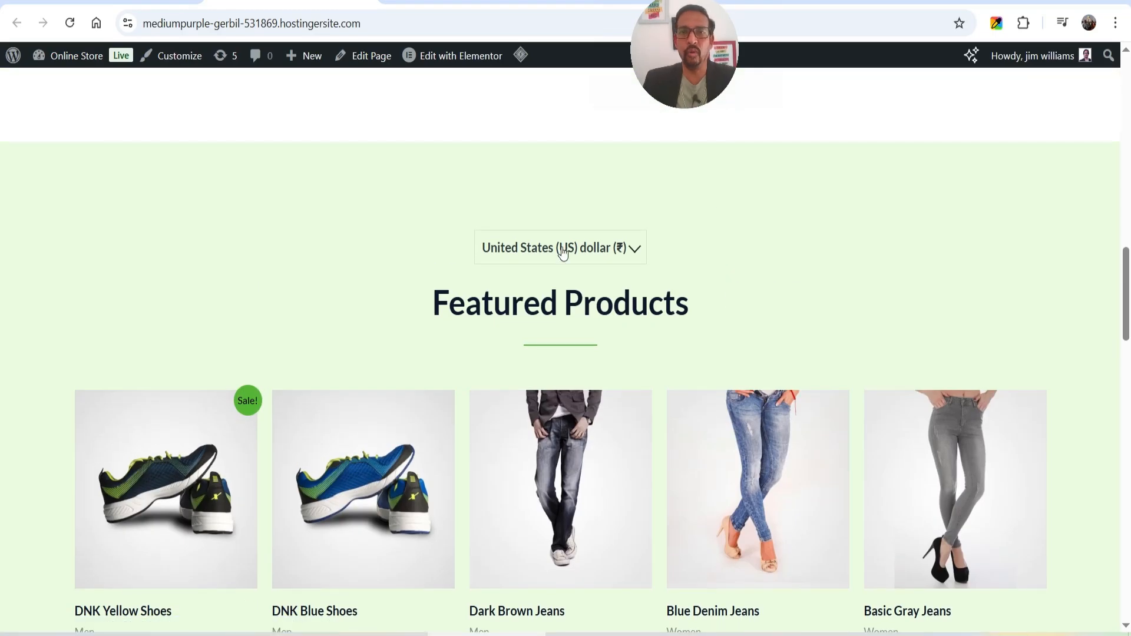
pyautogui.scroll(-1, 786, 253)
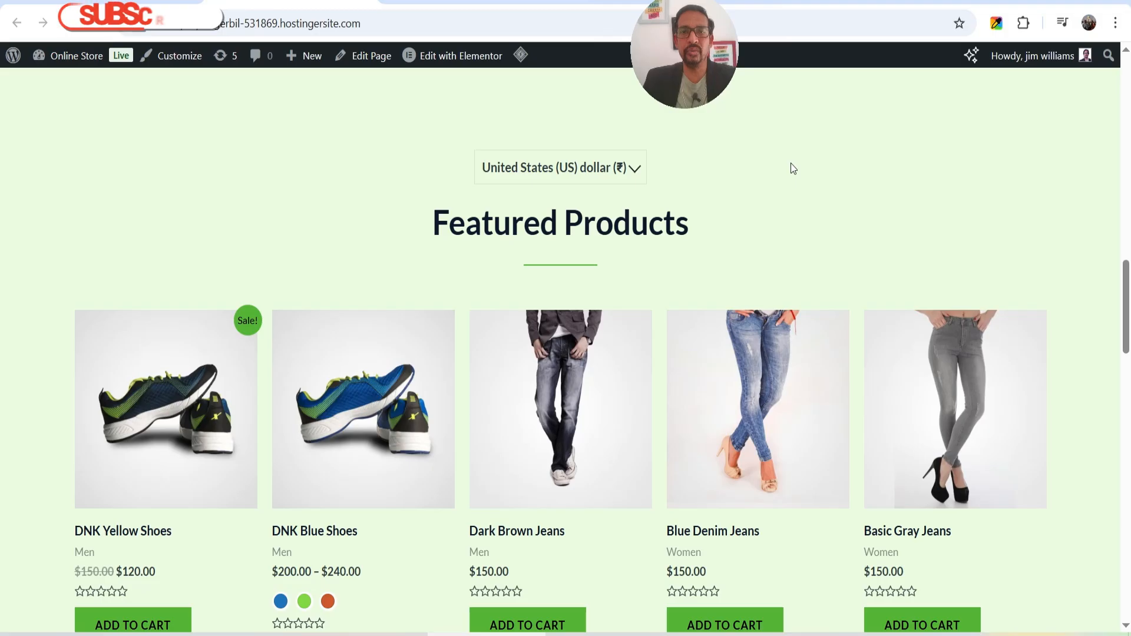
# Step: Switch the storefront currency to Indian rupee (₹) and check the featured products' prices
pyautogui.click(606, 177)
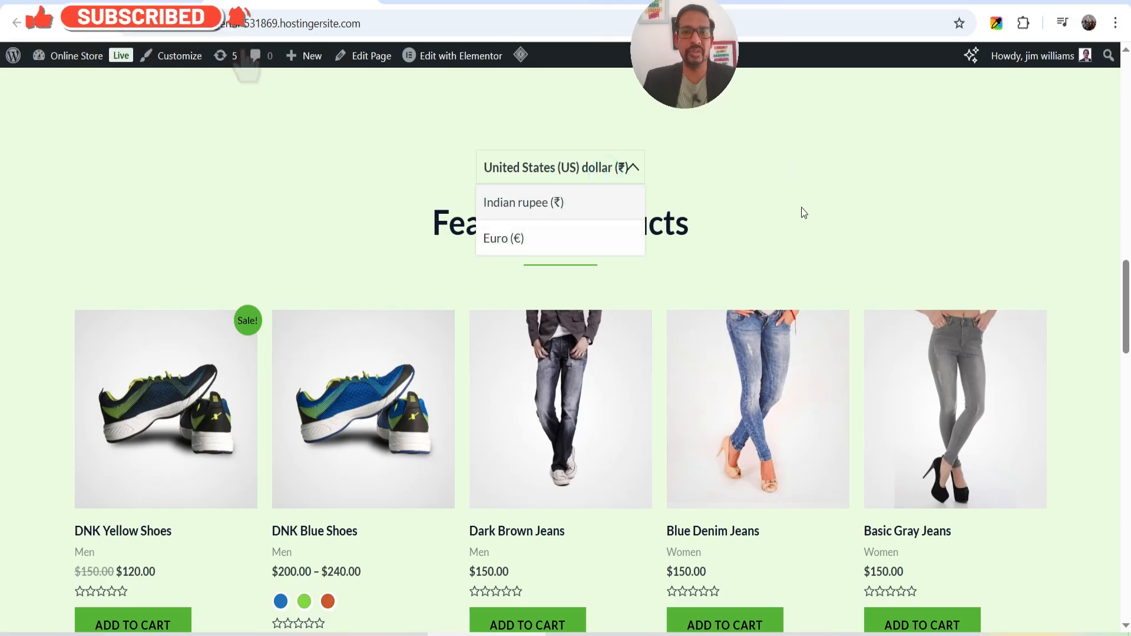
pyautogui.click(534, 203)
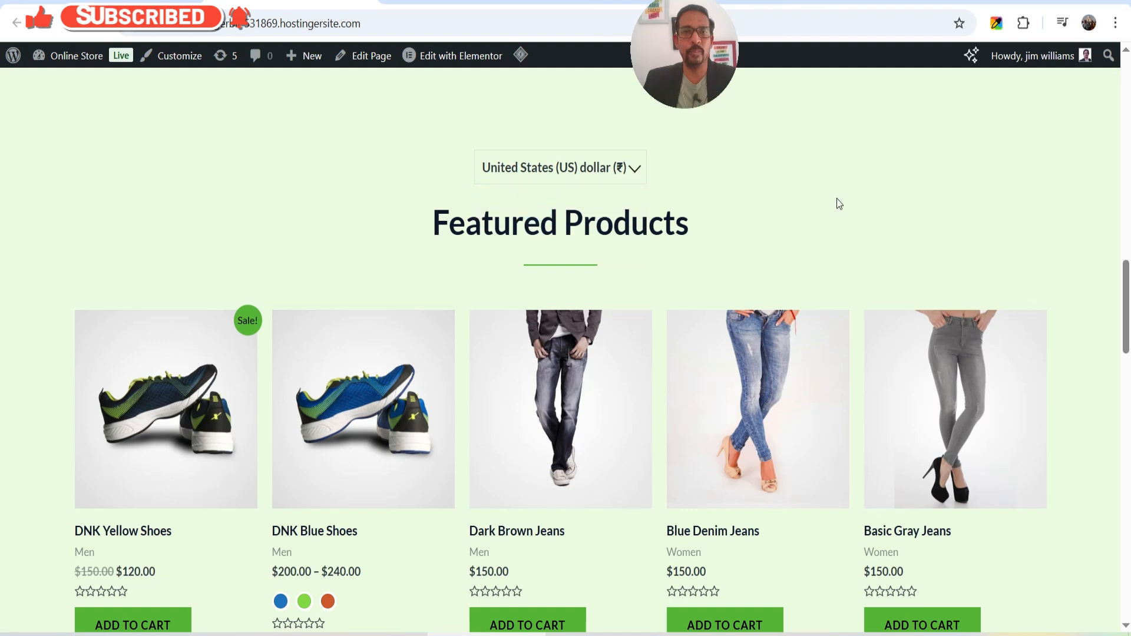
pyautogui.scroll(-4, 804, 182)
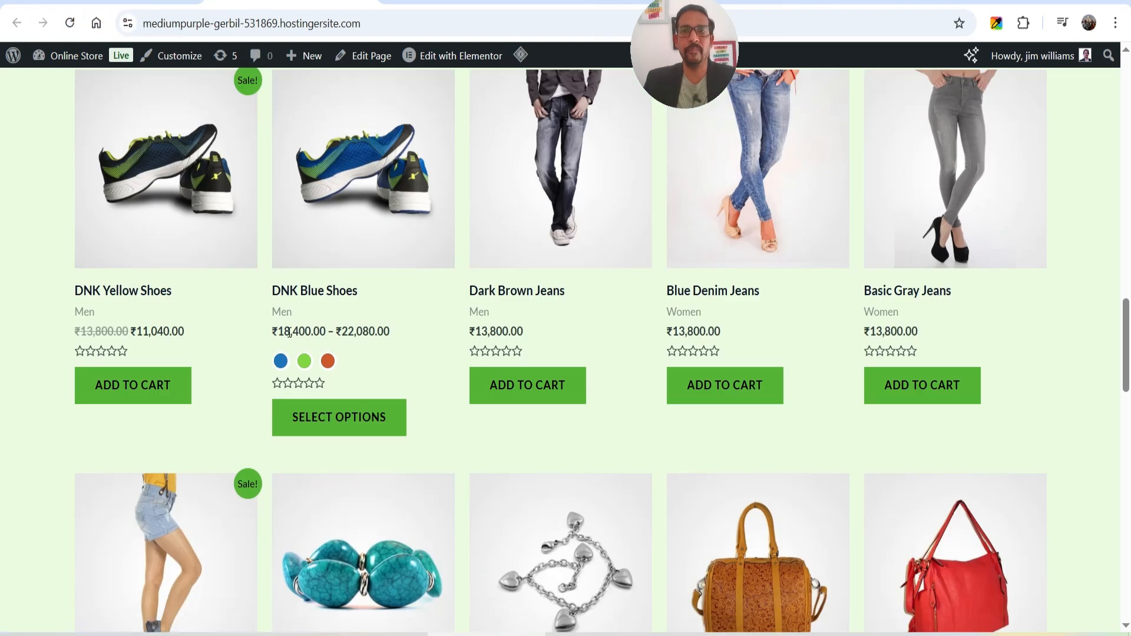
pyautogui.moveTo(290, 333); pyautogui.dragTo(383, 333)
pyautogui.click(5, 303)
# Step: Switch the storefront currency to Euro (€) and check the featured products' prices
pyautogui.scroll(1, 56, 340)
pyautogui.scroll(2, 56, 340)
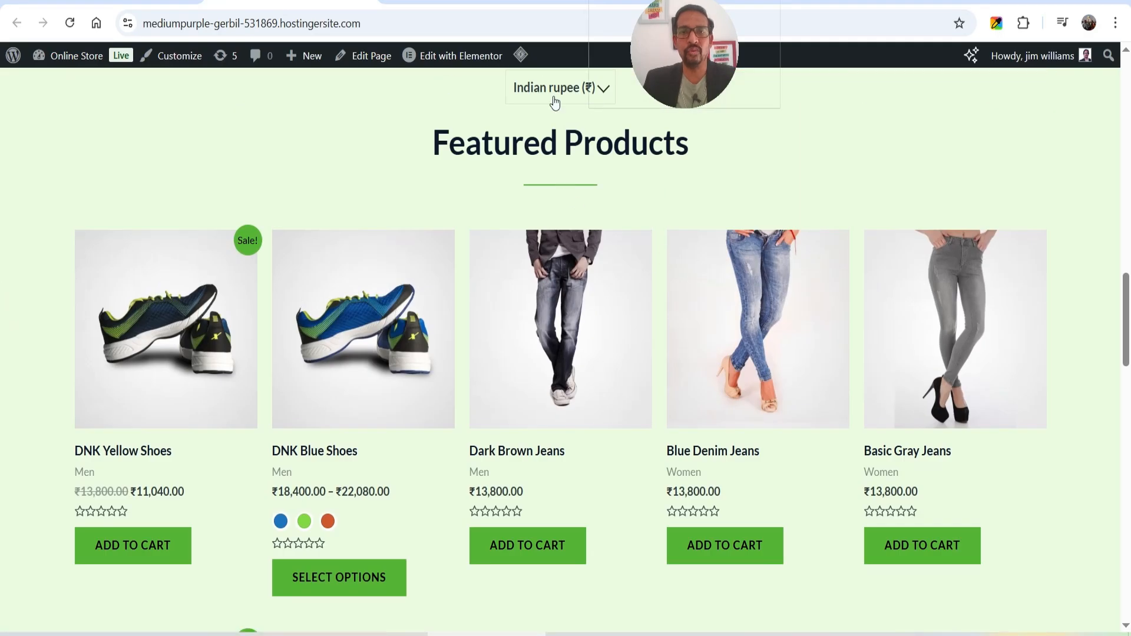
pyautogui.scroll(1, 549, 160)
pyautogui.click(564, 175)
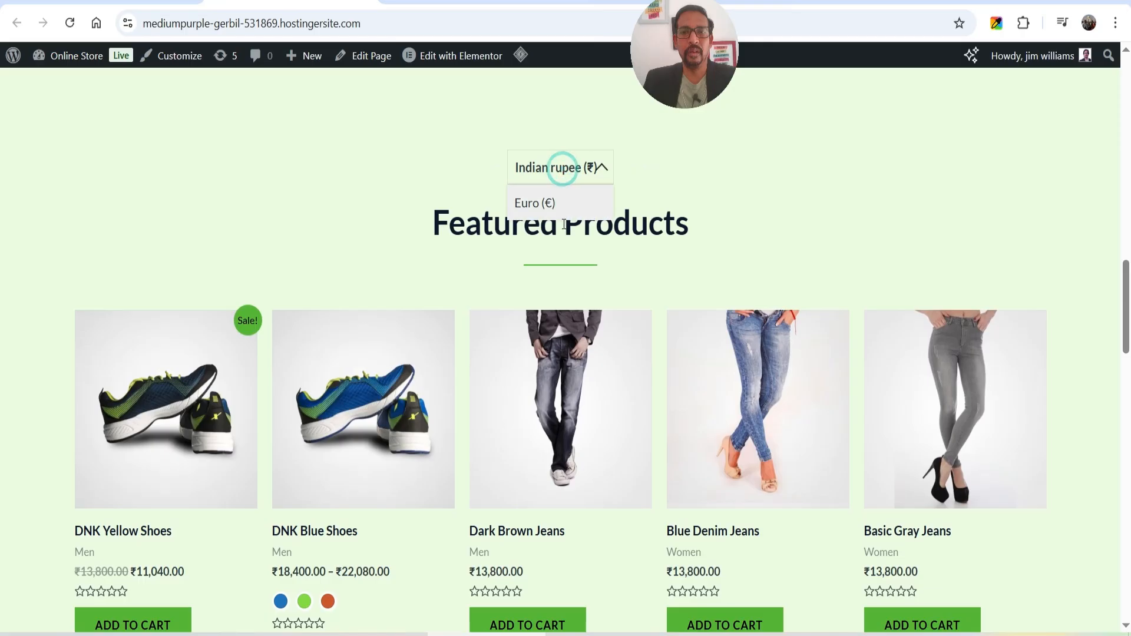
pyautogui.click(542, 203)
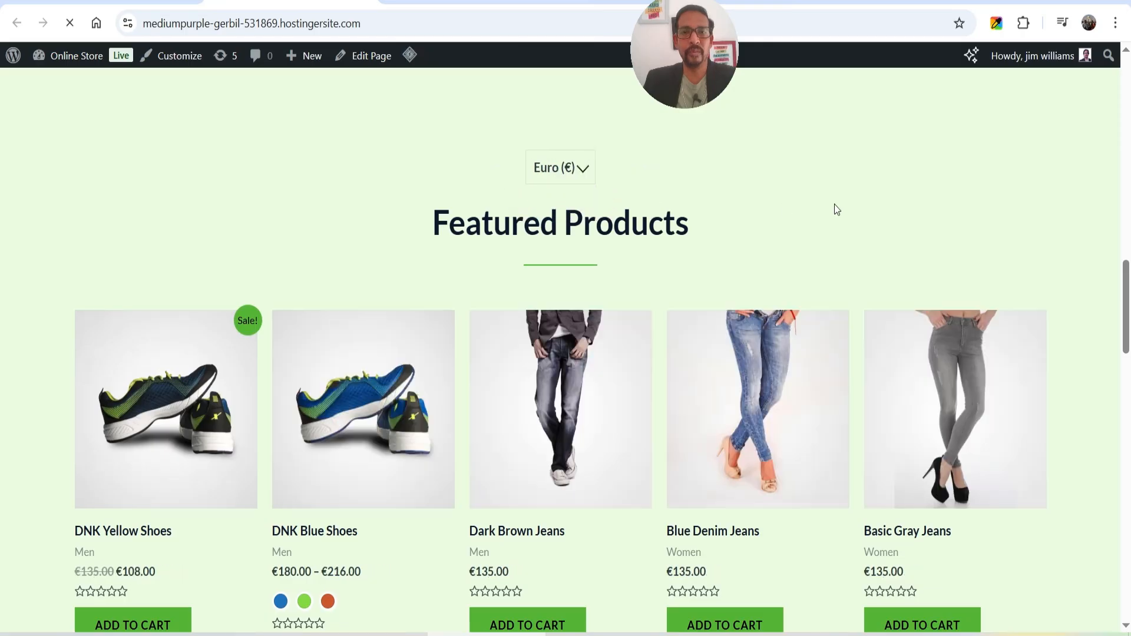
pyautogui.scroll(-1, 823, 205)
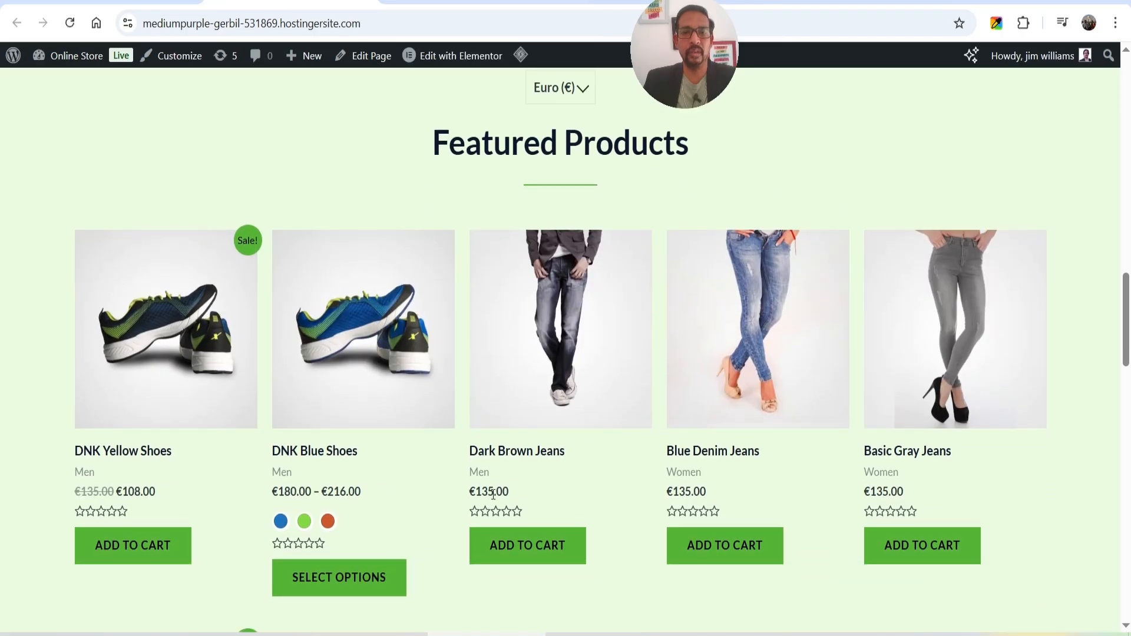
# Step: Update the exchange rates of the Indian rupee and Euro in ShopLentor's Currency Switcher module settings
pyautogui.click(89, 5)
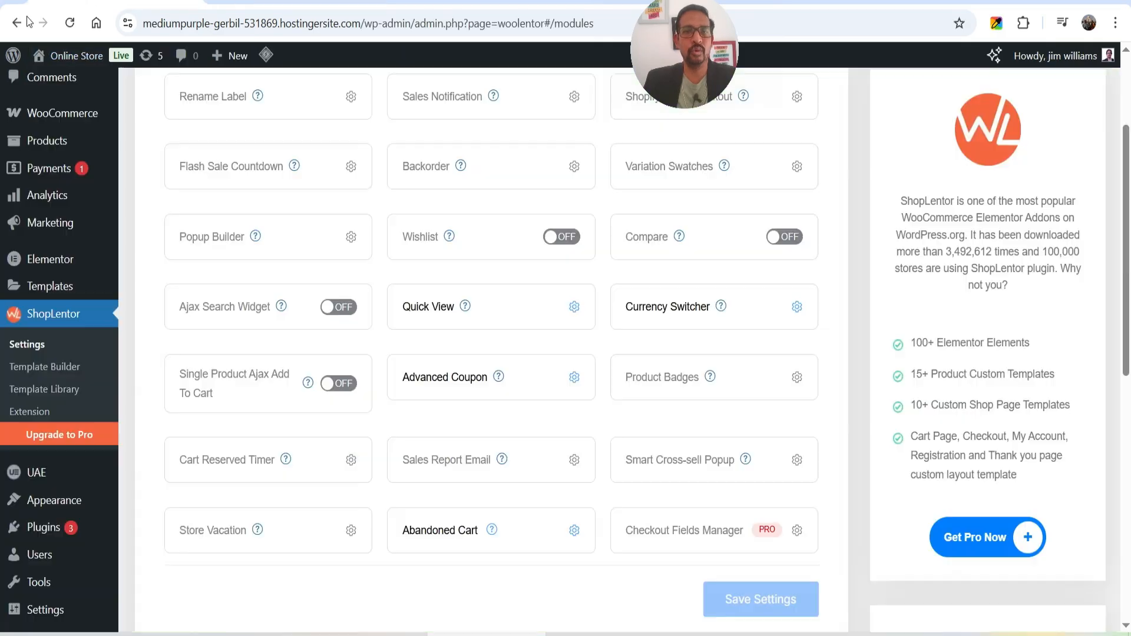
pyautogui.click(796, 309)
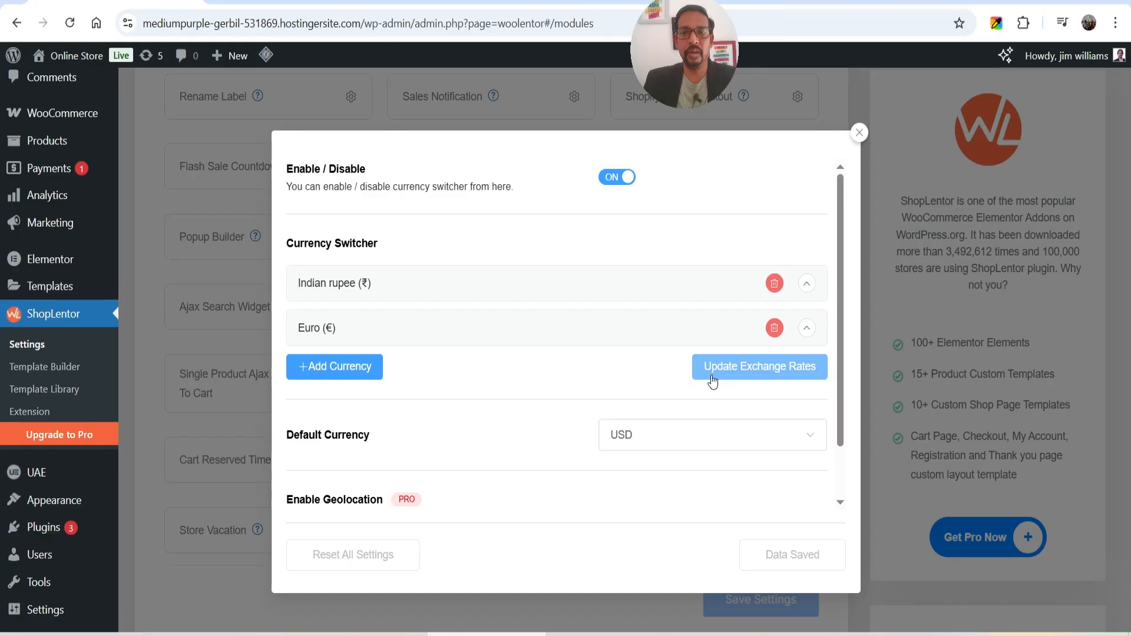
pyautogui.click(535, 277)
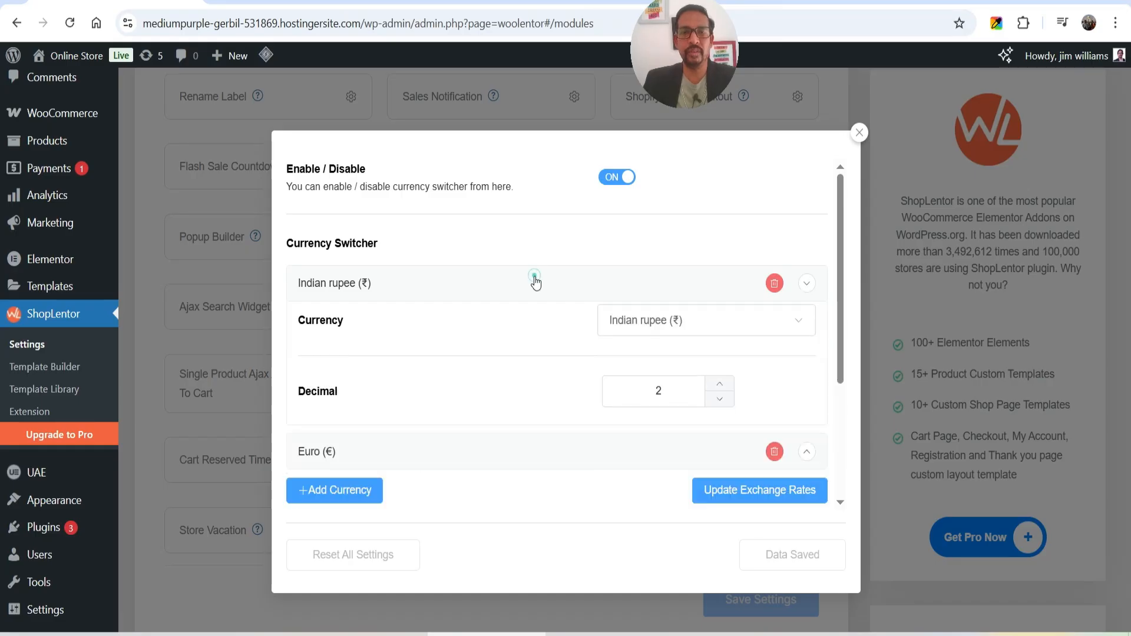
pyautogui.scroll(-6, 552, 255)
pyautogui.scroll(-4, 633, 302)
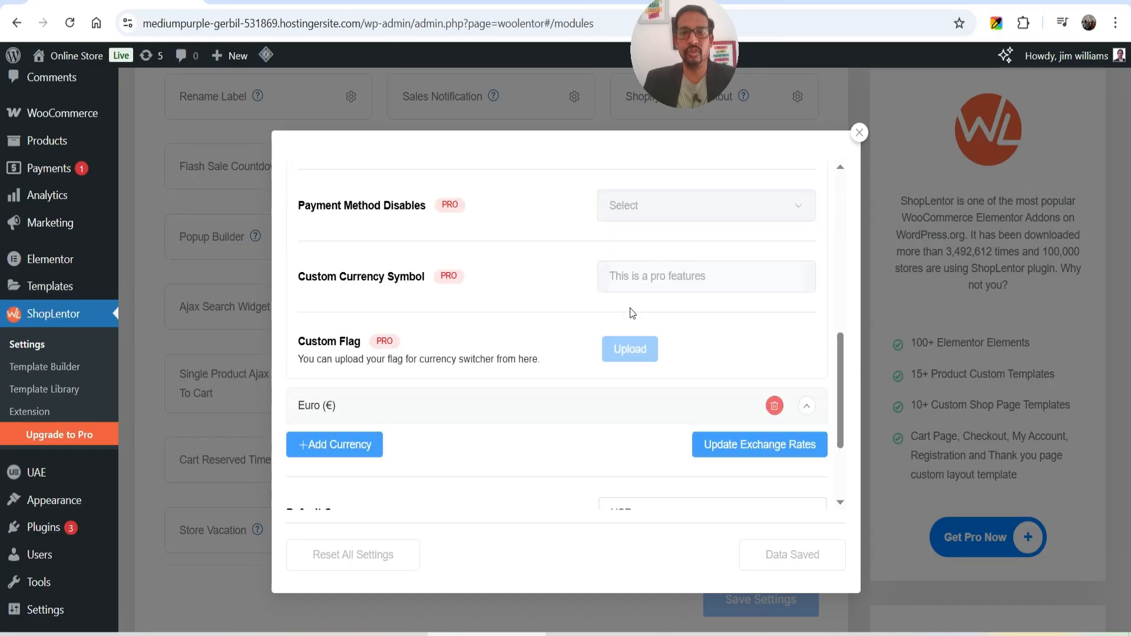
pyautogui.click(739, 444)
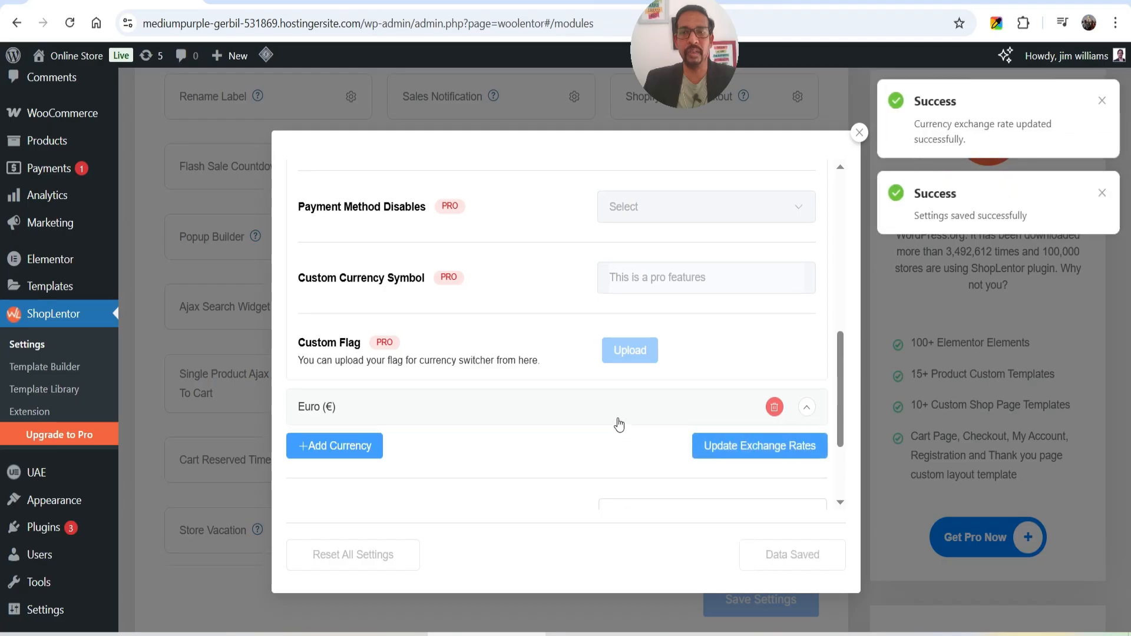
# Step: Examine the exchange rate values in the Indian rupee (₹) and Euro (€) entries of the currency switcher
pyautogui.scroll(4, 617, 415)
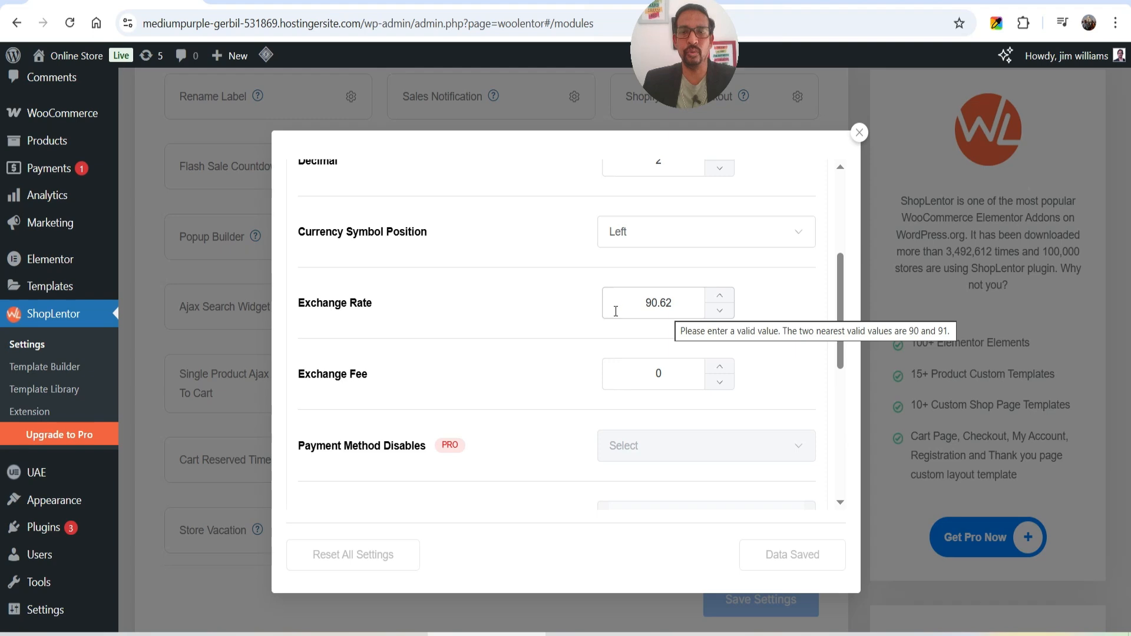
pyautogui.scroll(-1, 616, 311)
pyautogui.scroll(1, 582, 296)
pyautogui.scroll(-4, 582, 295)
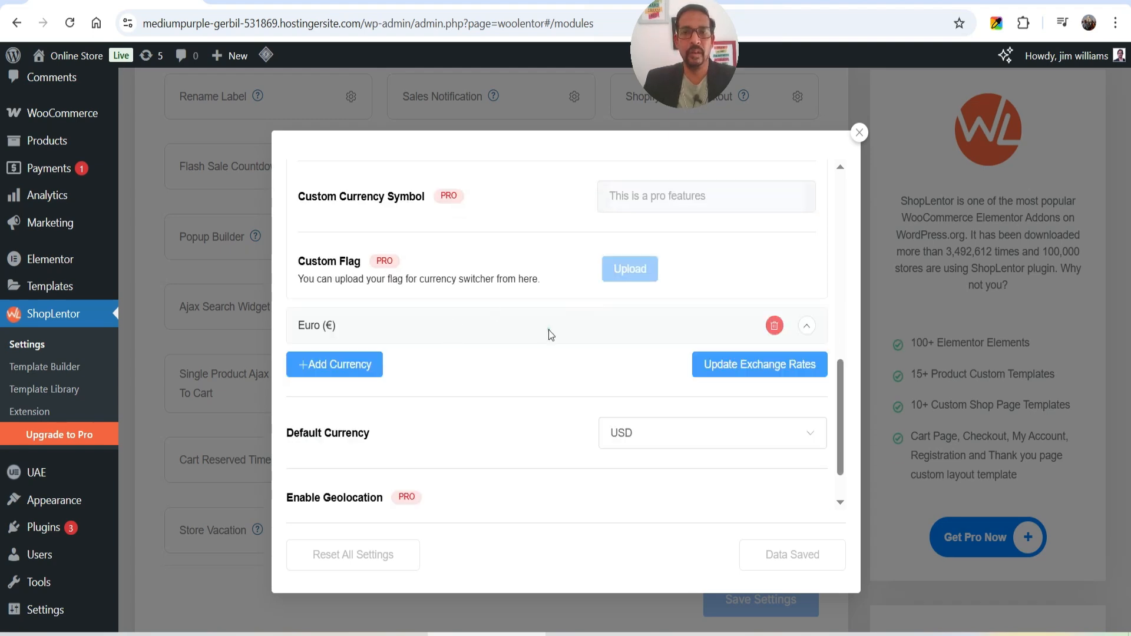
pyautogui.click(548, 329)
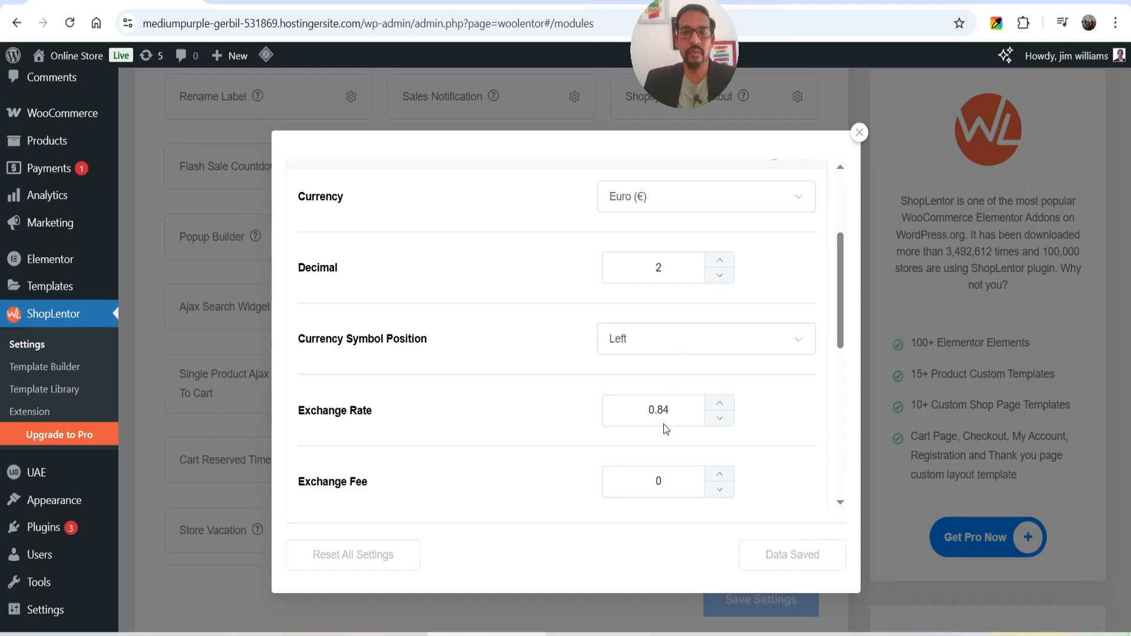
pyautogui.scroll(-4, 658, 364)
pyautogui.scroll(-1, 660, 357)
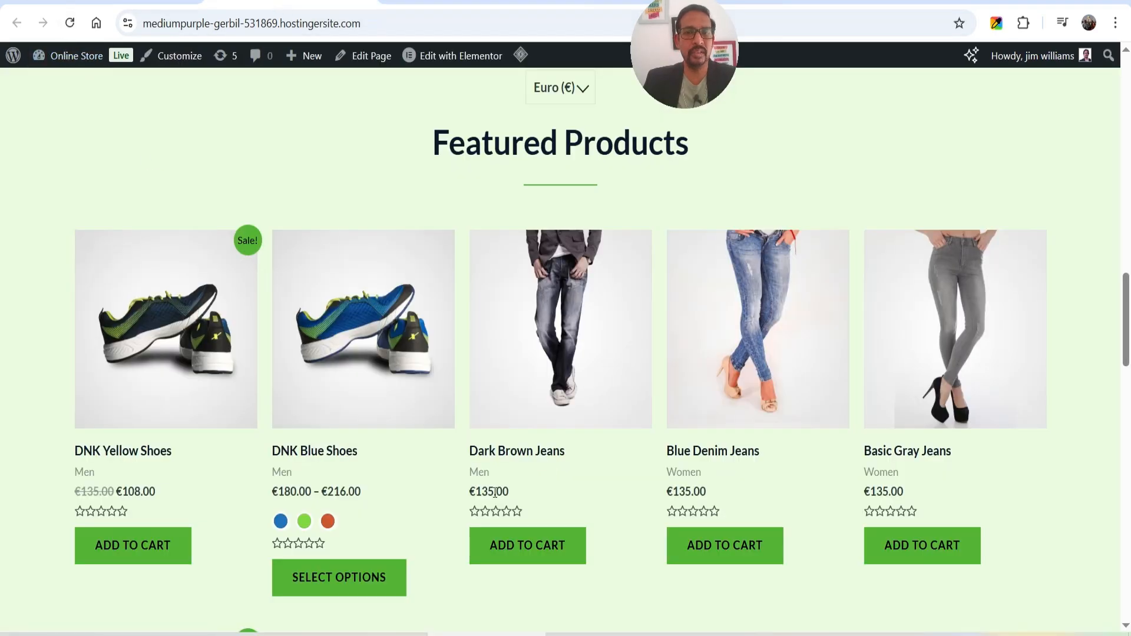
# Step: Reload the storefront home page, check the featured products' euro prices, and return to the ShopLentor settings
pyautogui.press('F5')
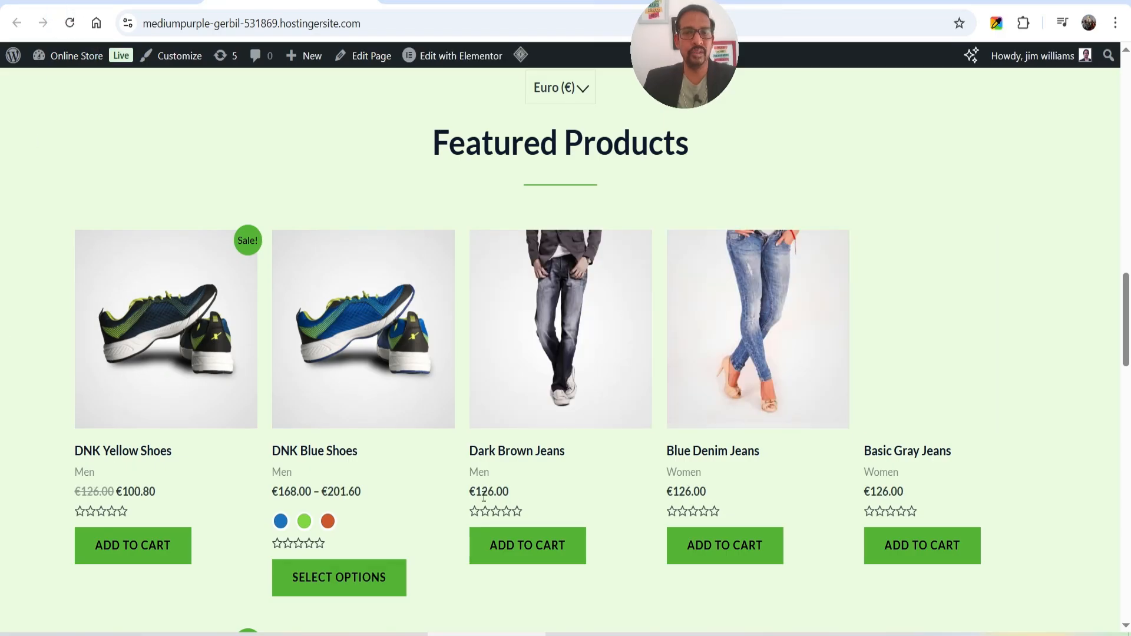
pyautogui.hotkey('ctrl', 'Tab')
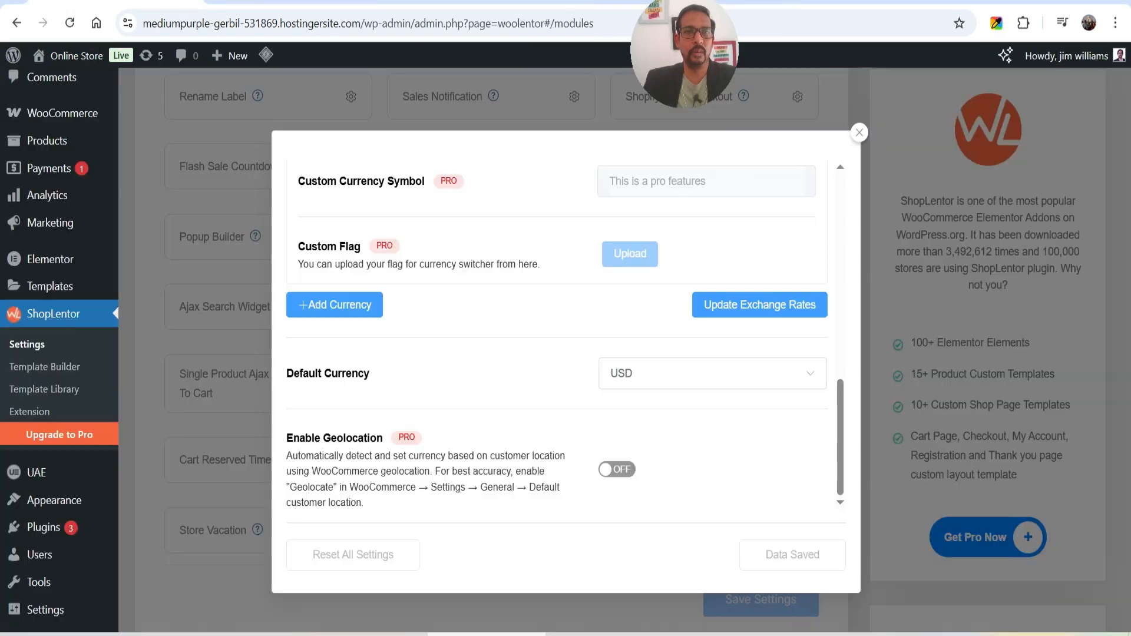
# Step: Look through the default currency choices without changing the selection and close the Currency Switcher settings
pyautogui.click(704, 377)
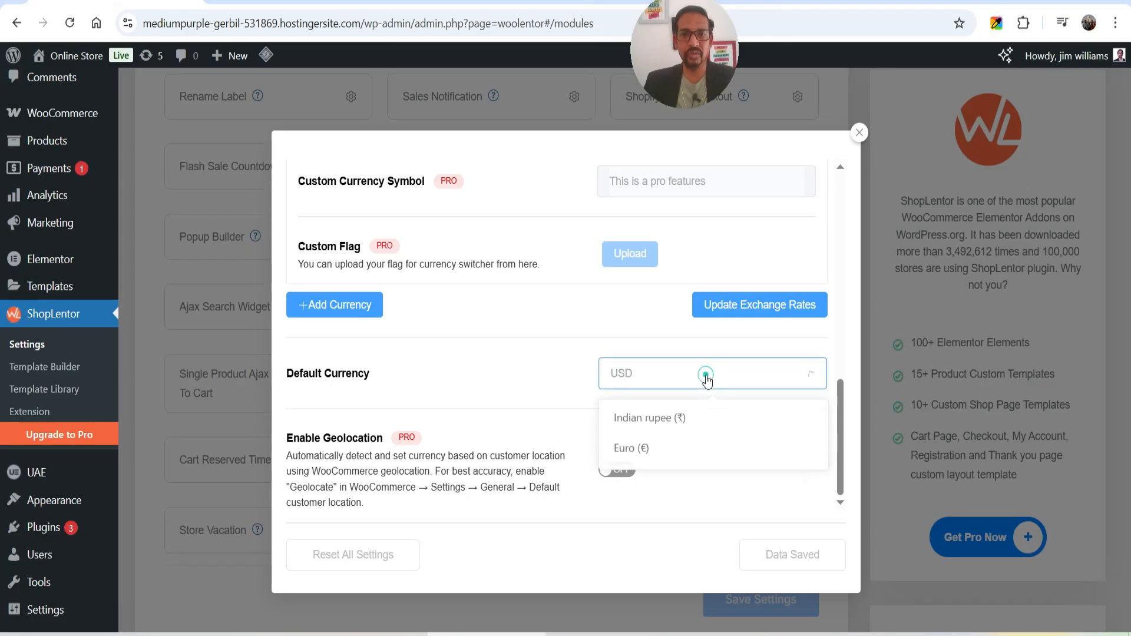
pyautogui.click(523, 383)
pyautogui.click(860, 132)
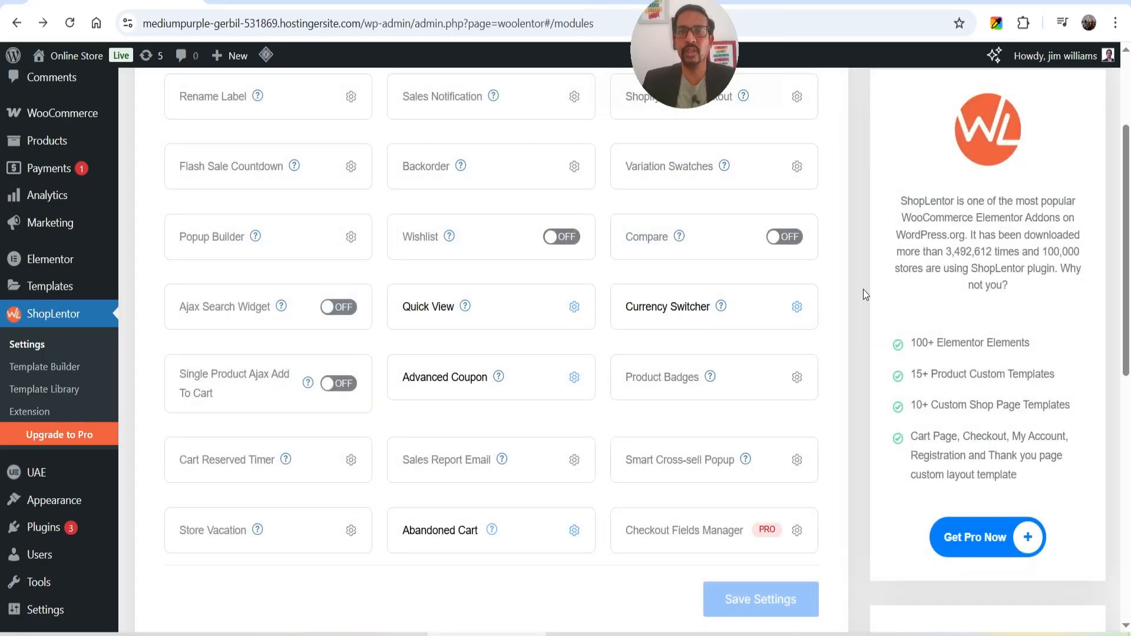
# Step: Activate the ShopLentor Pro – WooCommerce Builder for Elementor & Gutenberg plugin from the installed plugins
pyautogui.click(43, 528)
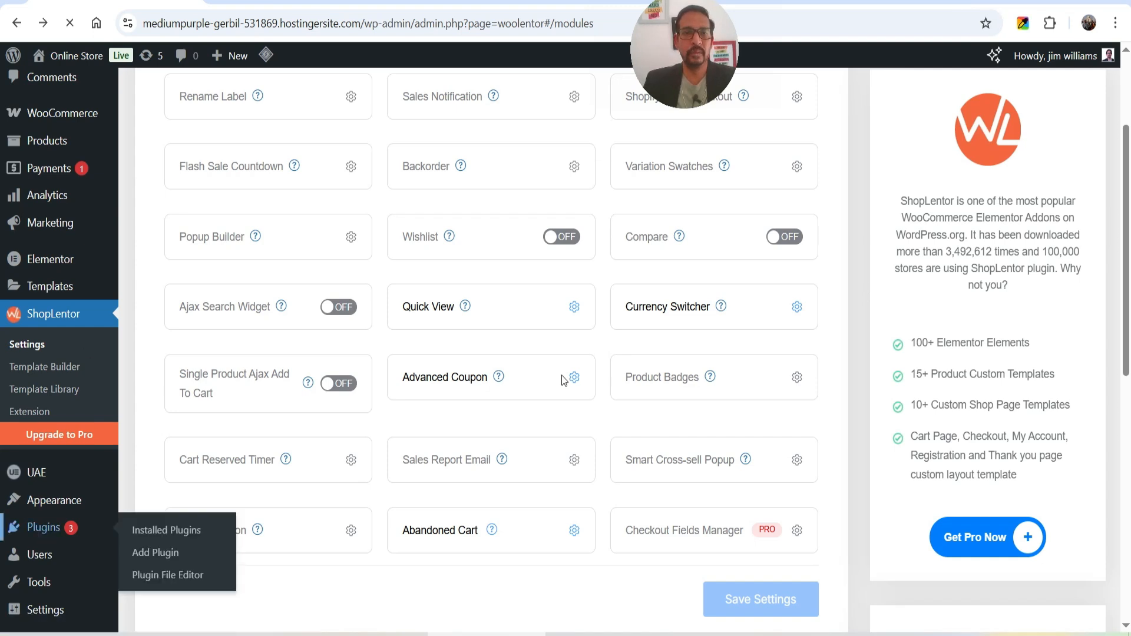
pyautogui.scroll(-15, 368, 328)
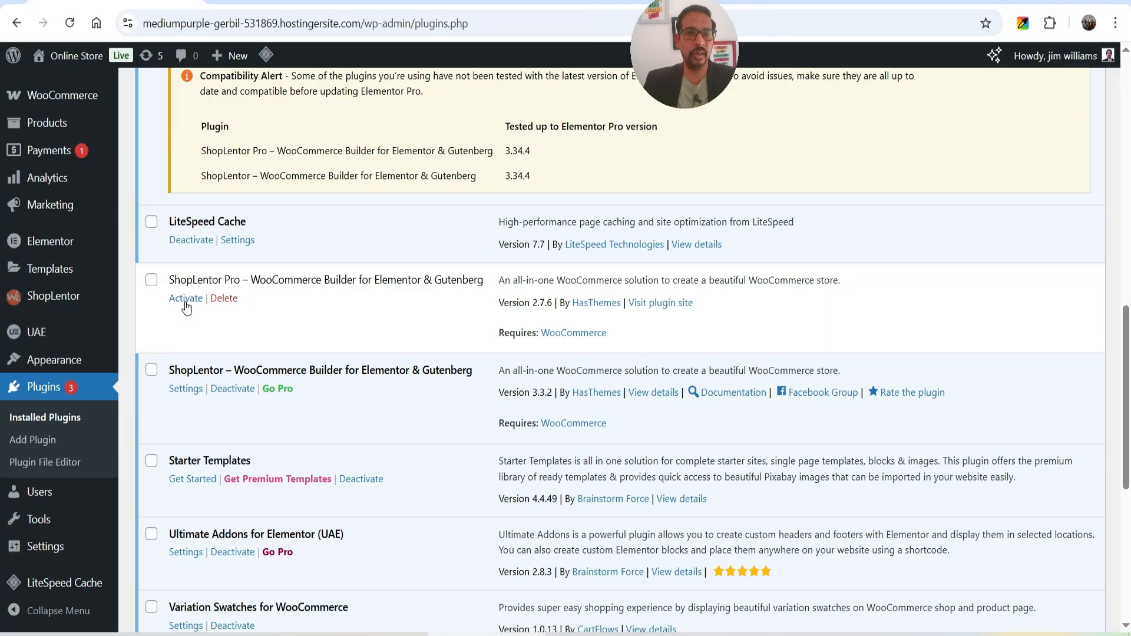
pyautogui.click(186, 298)
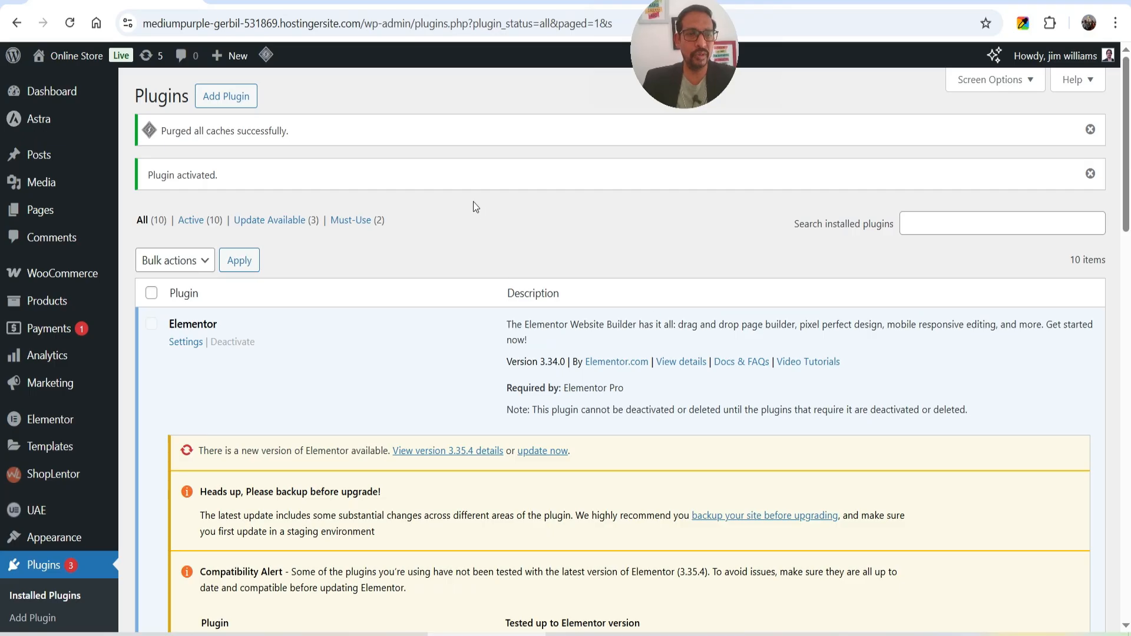
# Step: Open the Currency Switcher settings among the ShopLentor modules
pyautogui.moveTo(55, 474)
pyautogui.click(156, 479)
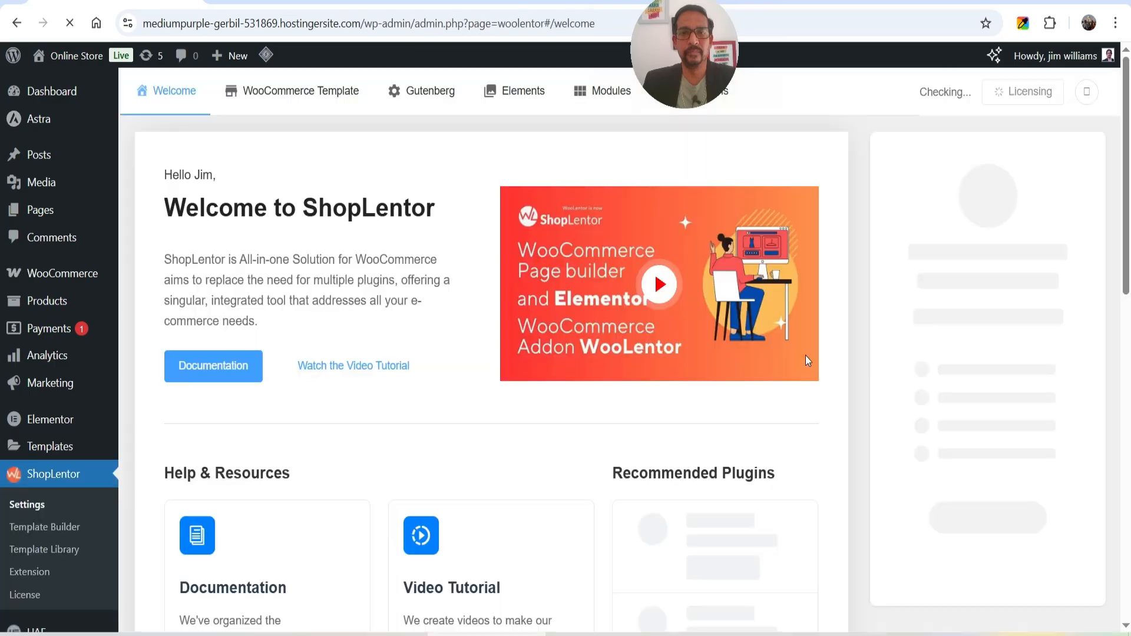
pyautogui.click(570, 106)
pyautogui.scroll(-5, 683, 295)
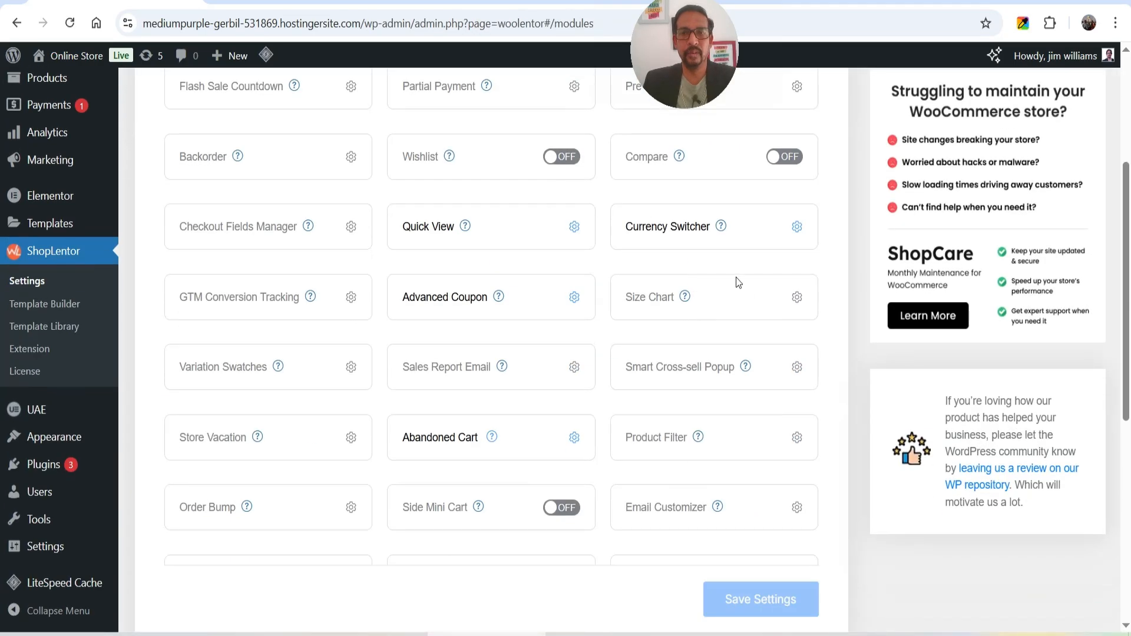
pyautogui.click(797, 227)
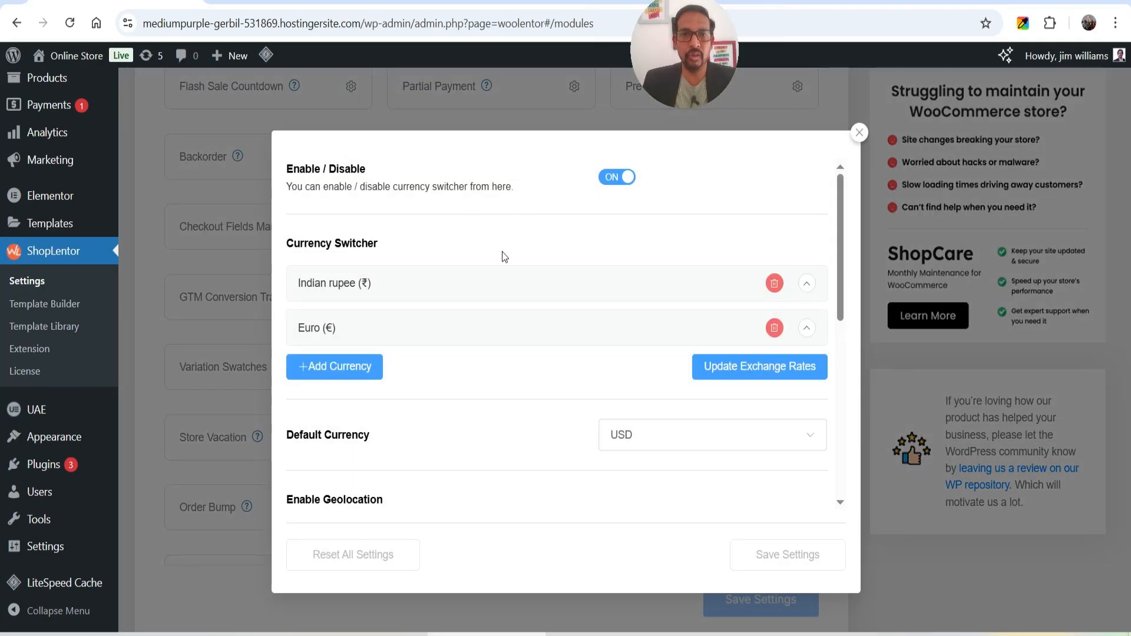
# Step: Examine the Indian rupee entry's options for disabled payment methods, custom currency symbol and custom flag
pyautogui.scroll(-2, 412, 222)
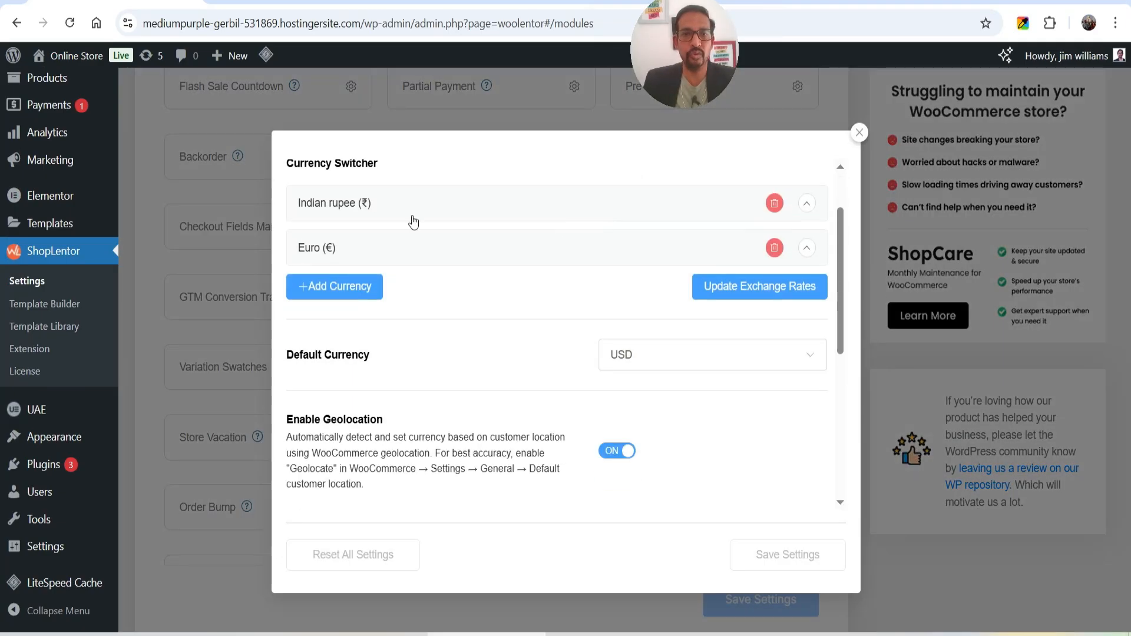
pyautogui.click(486, 206)
pyautogui.scroll(-3, 599, 299)
pyautogui.scroll(1, 563, 274)
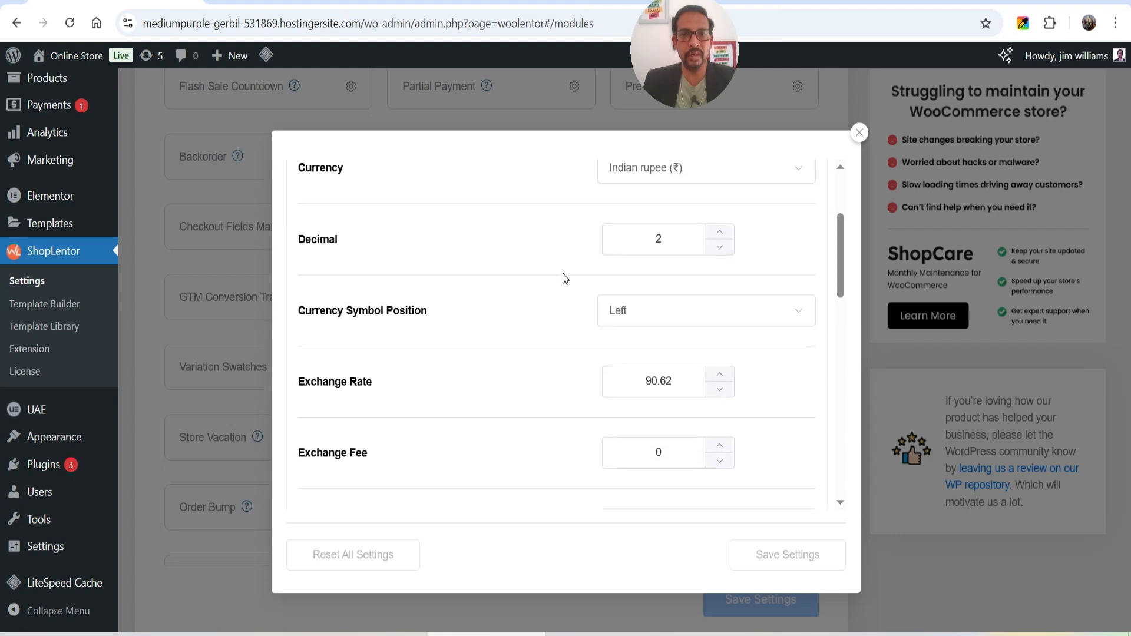
pyautogui.scroll(-5, 563, 276)
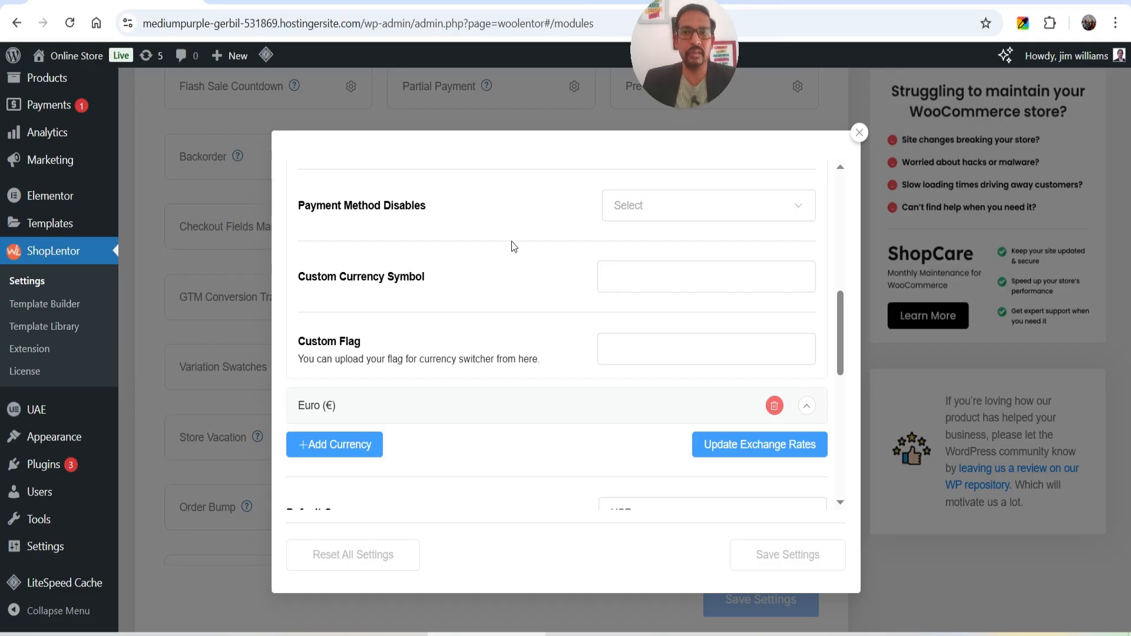
pyautogui.click(677, 210)
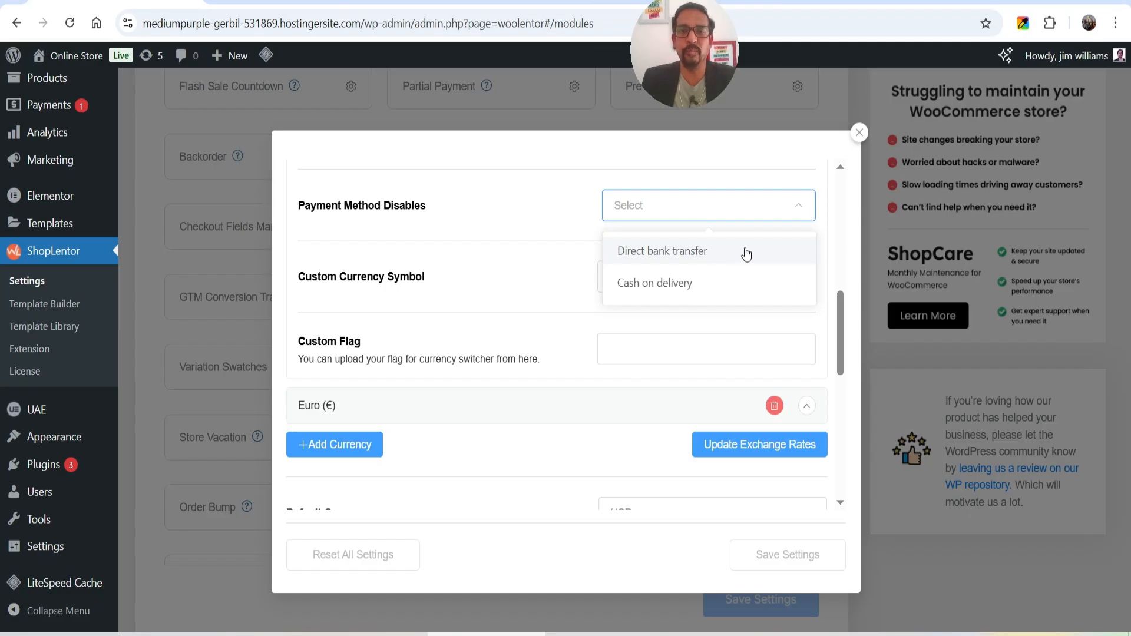
pyautogui.click(609, 252)
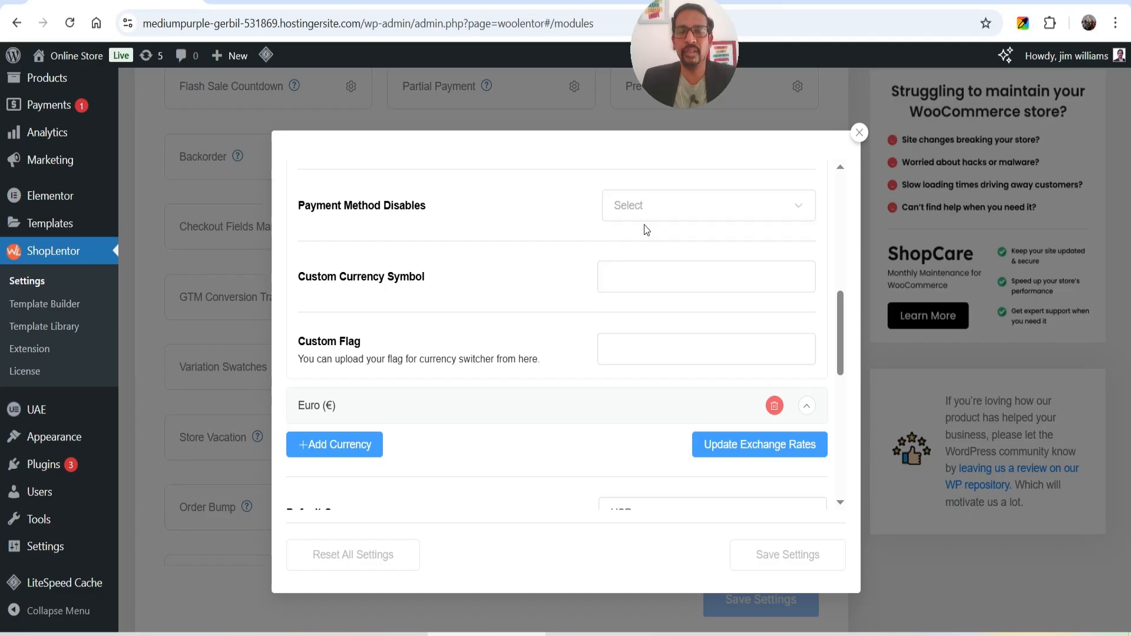
pyautogui.click(700, 290)
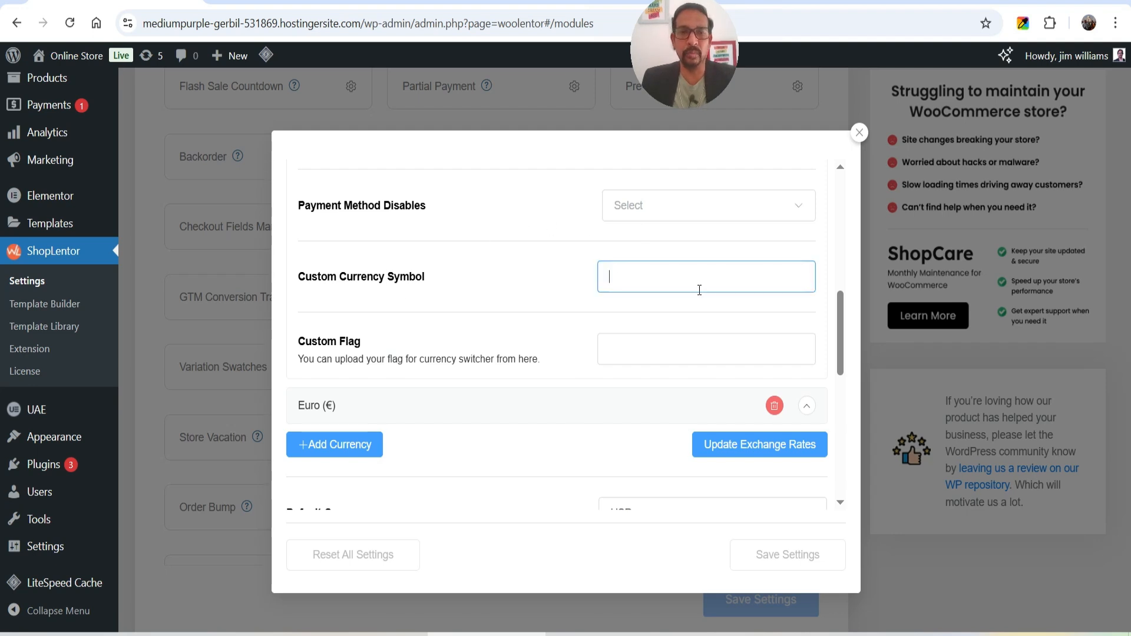
pyautogui.scroll(-3, 493, 275)
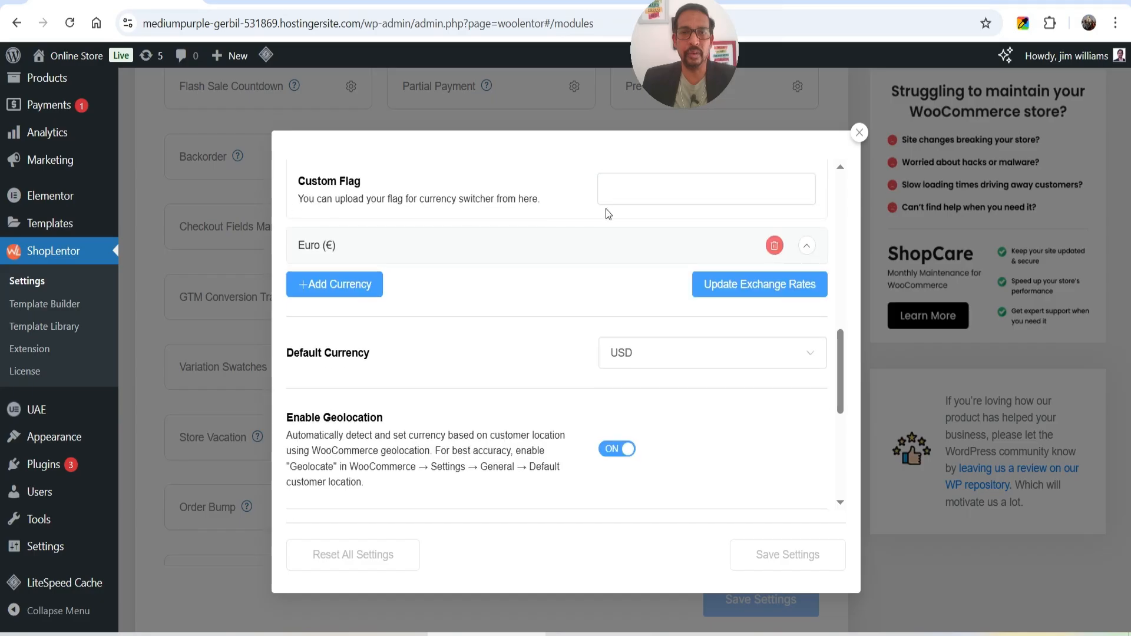
pyautogui.click(653, 195)
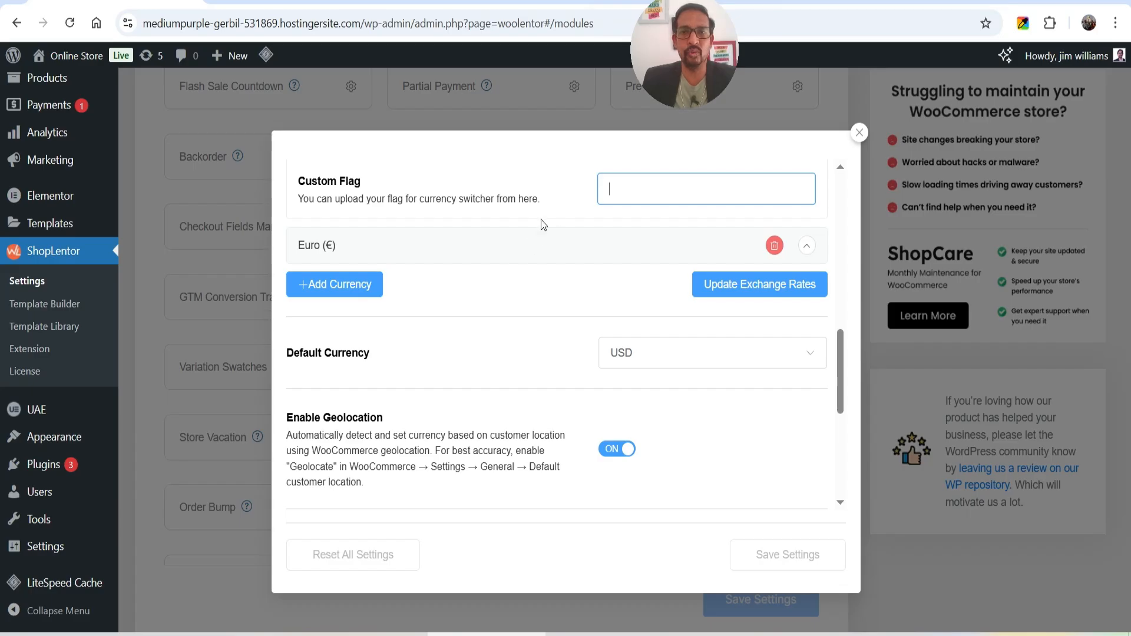
# Step: Examine the Euro entry's payment method, custom symbol and custom flag options, plus the Default Currency and Geolocation settings
pyautogui.click(472, 248)
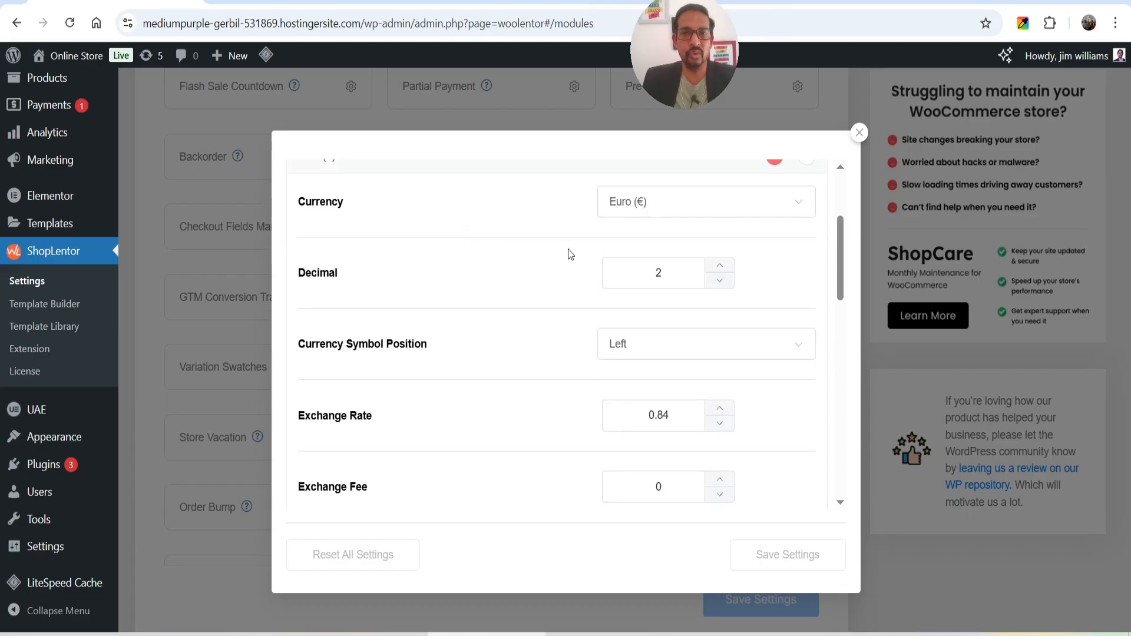
pyautogui.scroll(-5, 568, 252)
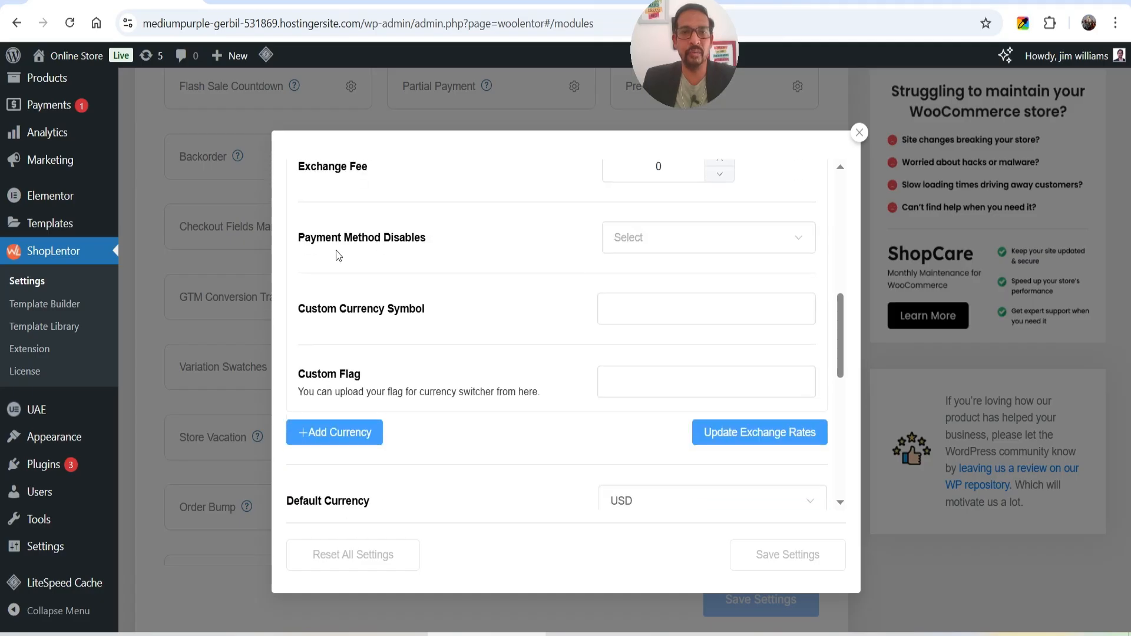
pyautogui.click(664, 244)
pyautogui.click(664, 245)
pyautogui.scroll(-1, 663, 265)
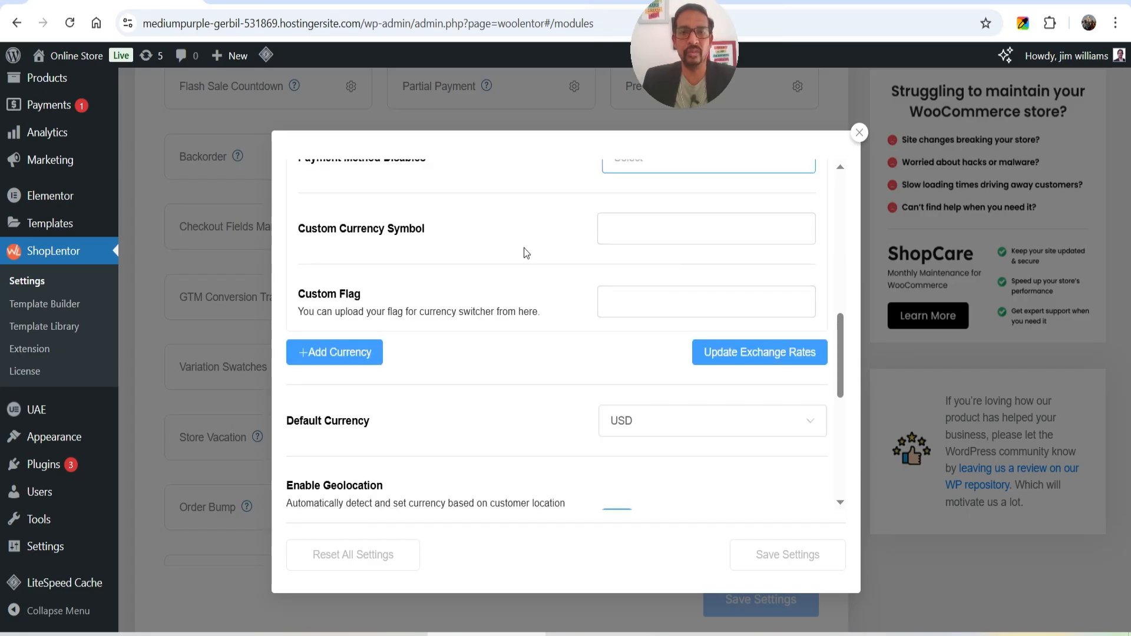
pyautogui.scroll(-1, 413, 265)
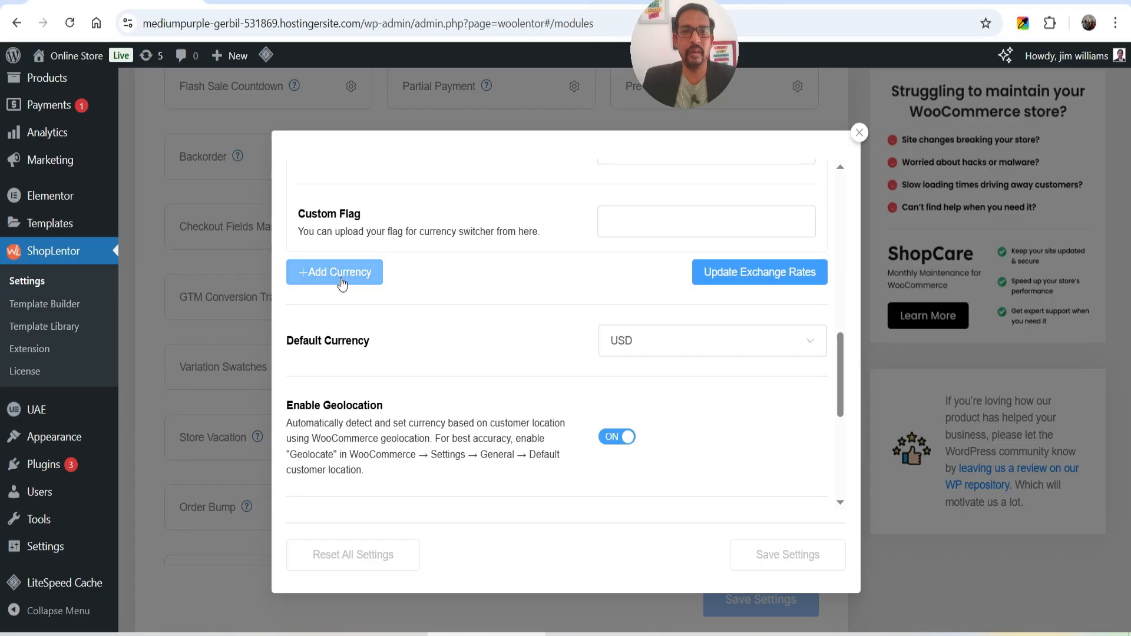
# Step: Add a new entry to the Currency Switcher list and set its currency to Bangladeshi taka
pyautogui.click(340, 277)
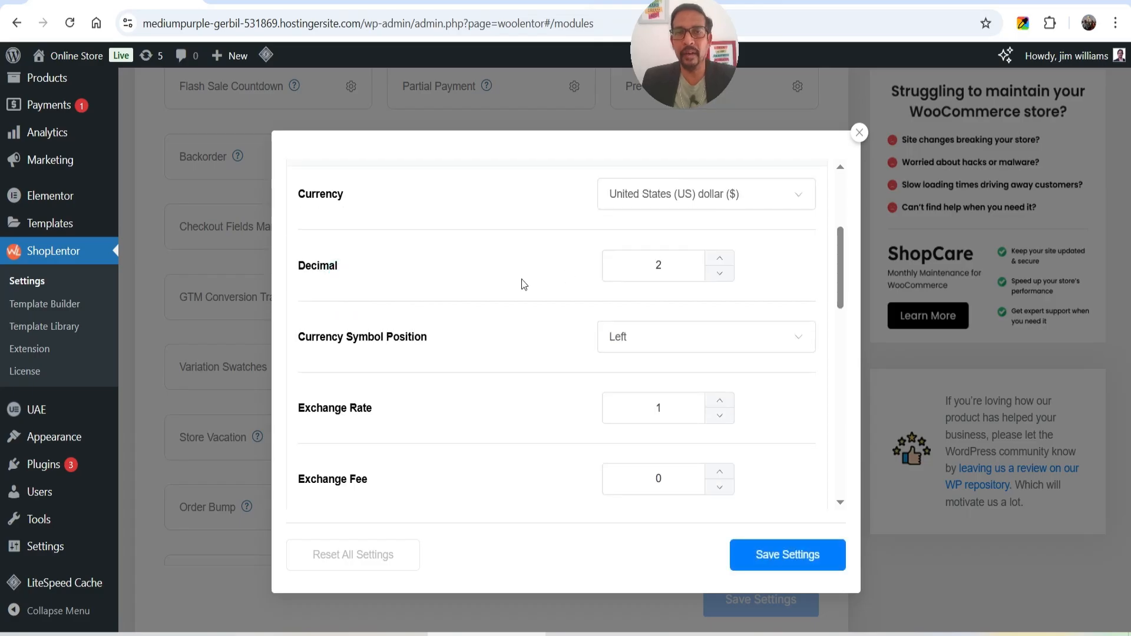
pyautogui.scroll(3, 521, 284)
pyautogui.scroll(-1, 565, 277)
pyautogui.click(691, 276)
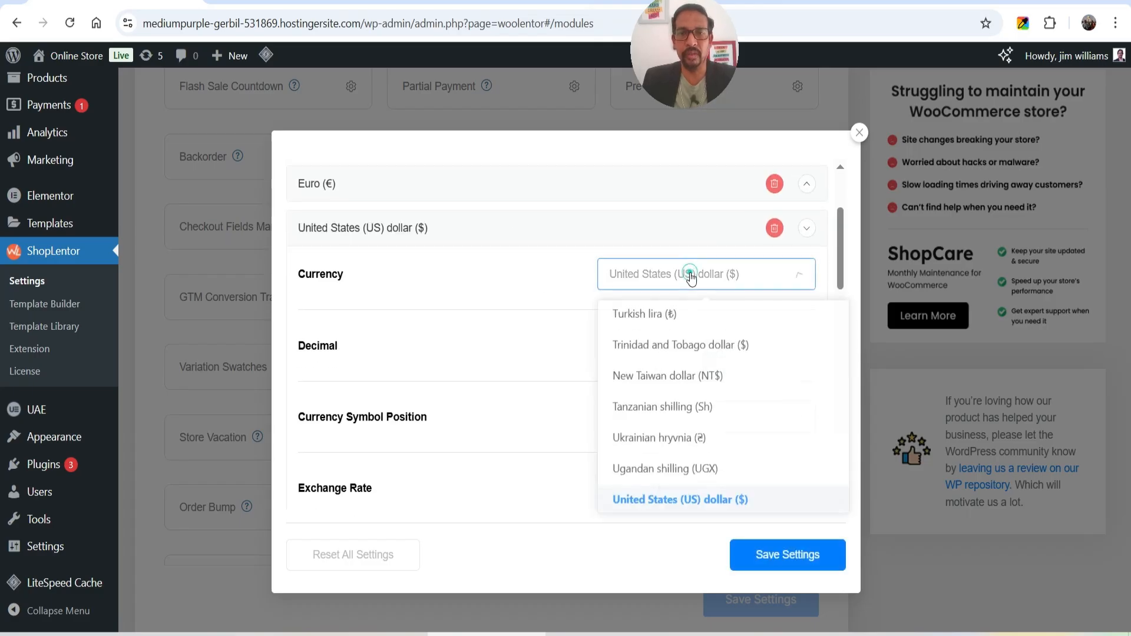
pyautogui.scroll(20, 783, 398)
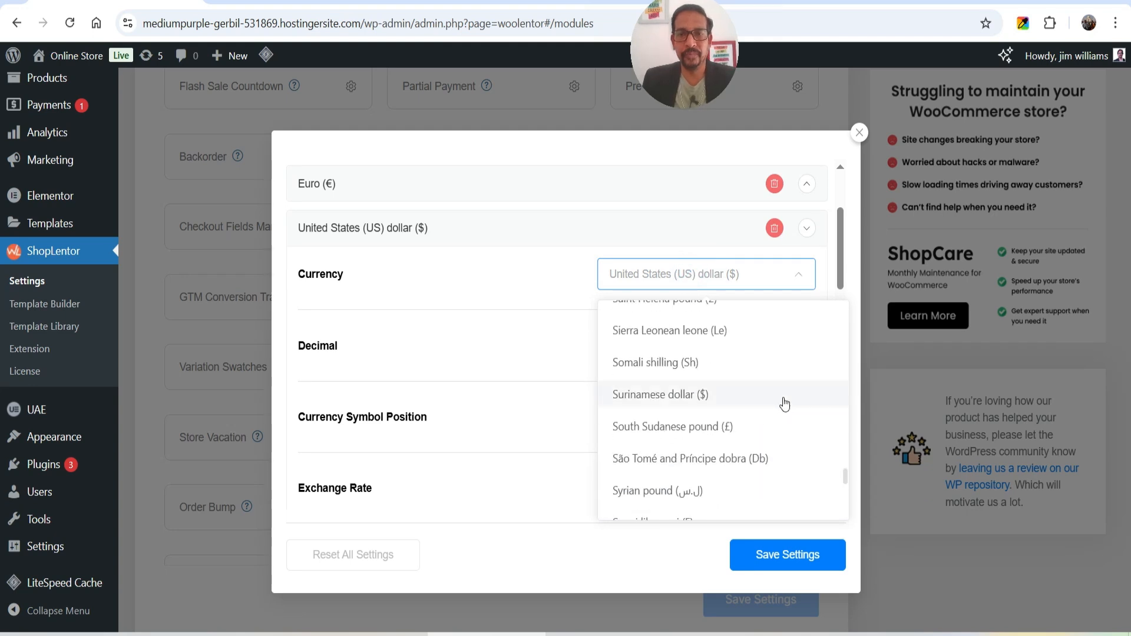
pyautogui.scroll(-2, 727, 373)
pyautogui.scroll(1, 727, 372)
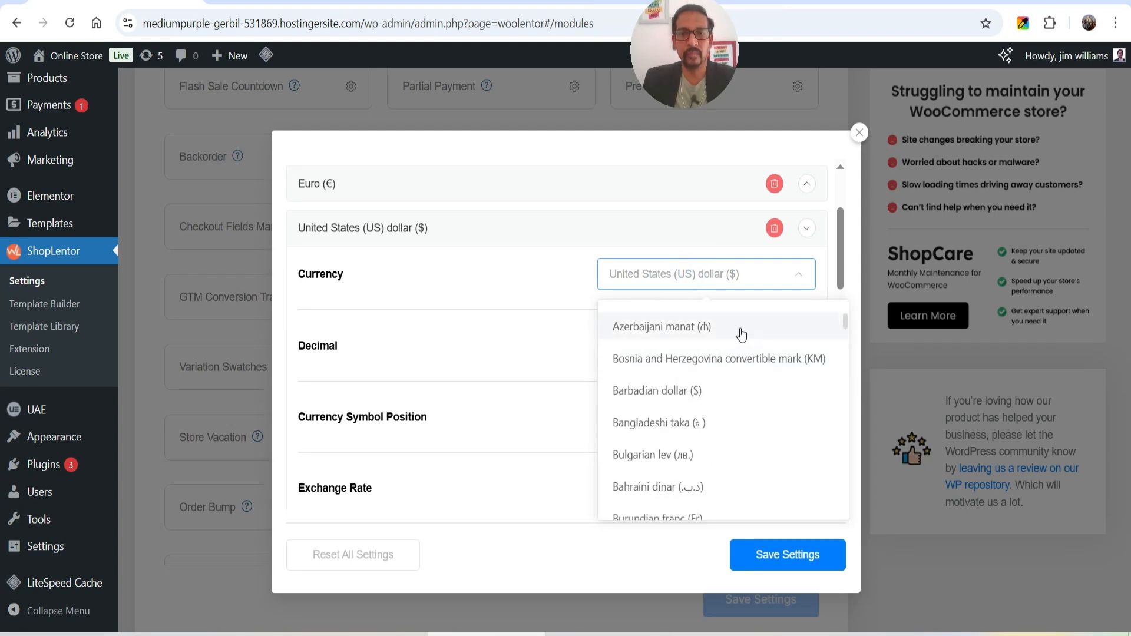
pyautogui.click(668, 425)
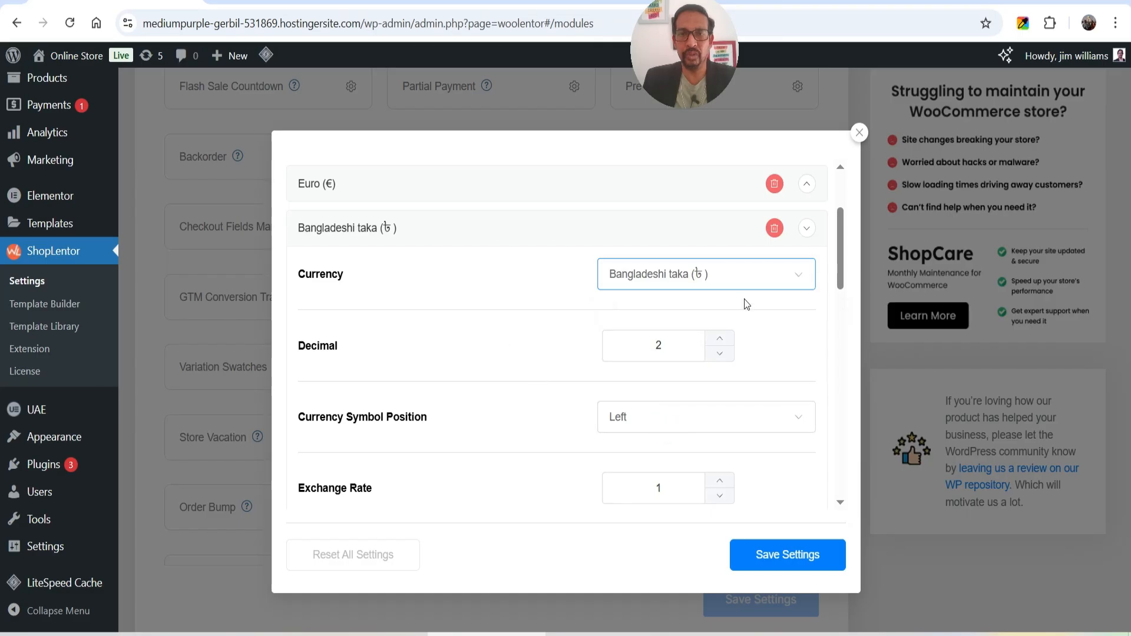
# Step: Add another currency entry and set it to United Arab Emirates dirham
pyautogui.scroll(-2, 741, 304)
pyautogui.scroll(-5, 707, 342)
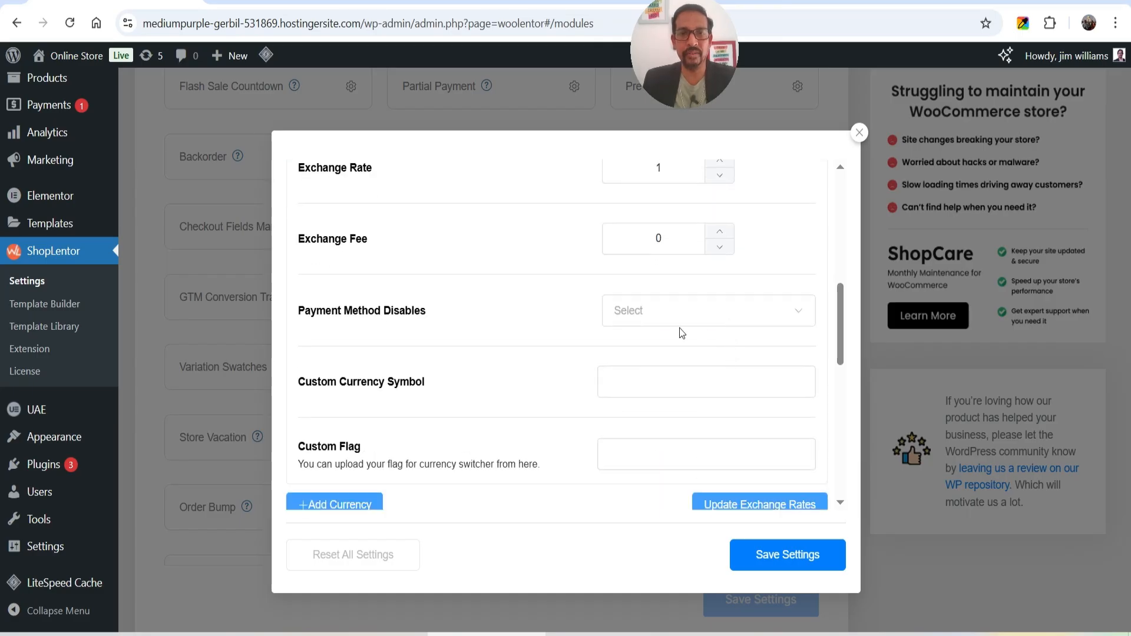
pyautogui.scroll(-1, 730, 385)
pyautogui.click(352, 425)
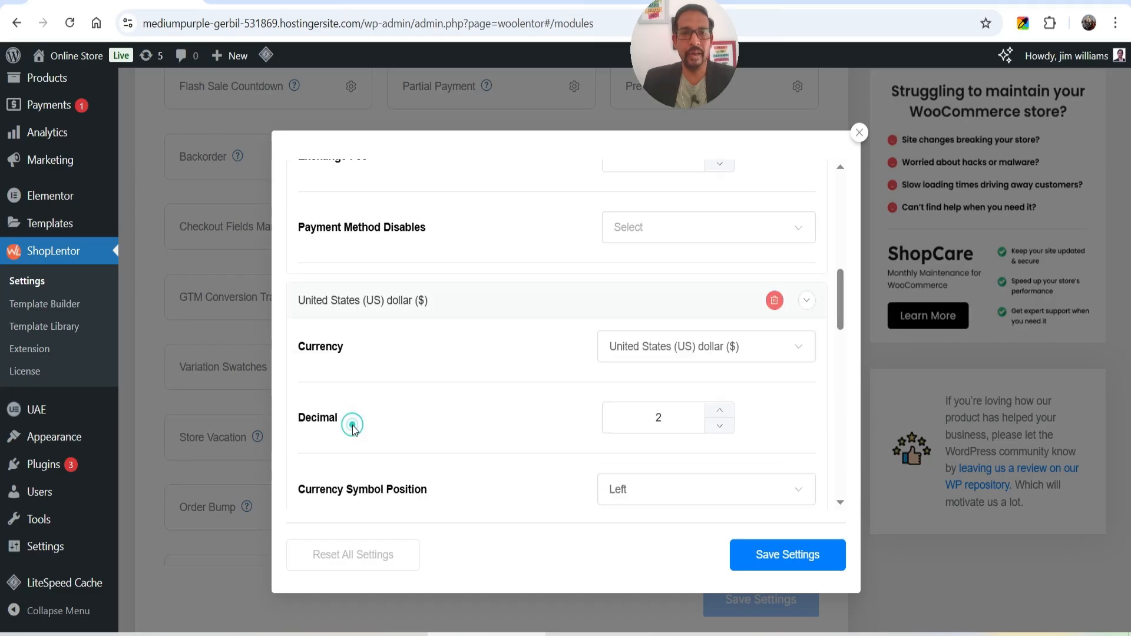
pyautogui.scroll(-3, 653, 274)
pyautogui.click(687, 197)
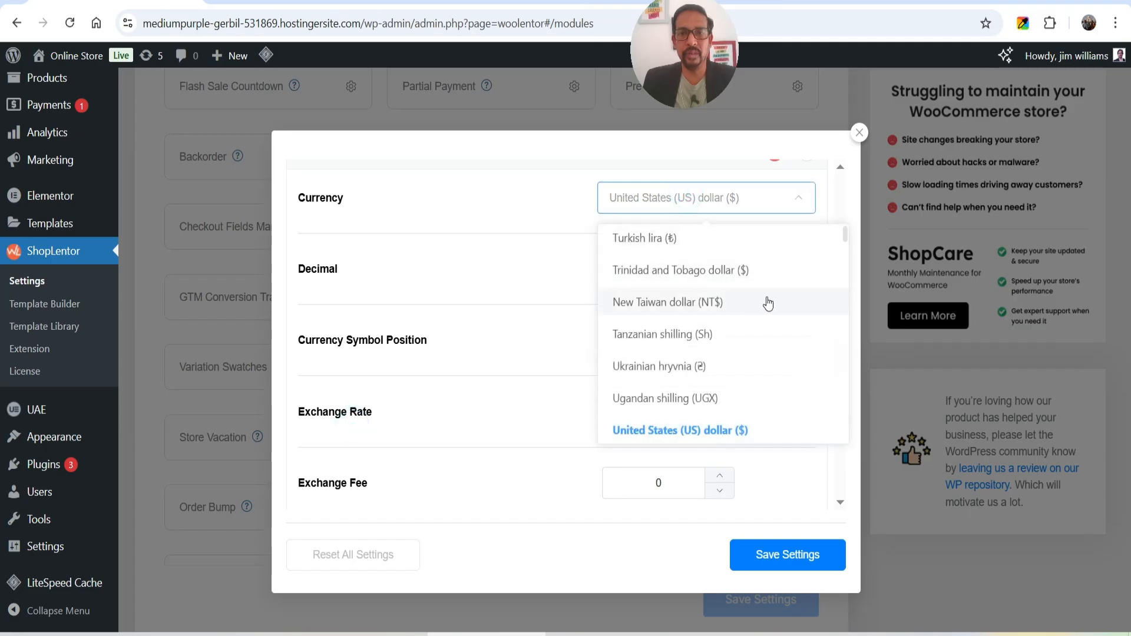
pyautogui.scroll(-3, 766, 302)
pyautogui.moveTo(845, 416); pyautogui.dragTo(842, 236)
pyautogui.click(716, 244)
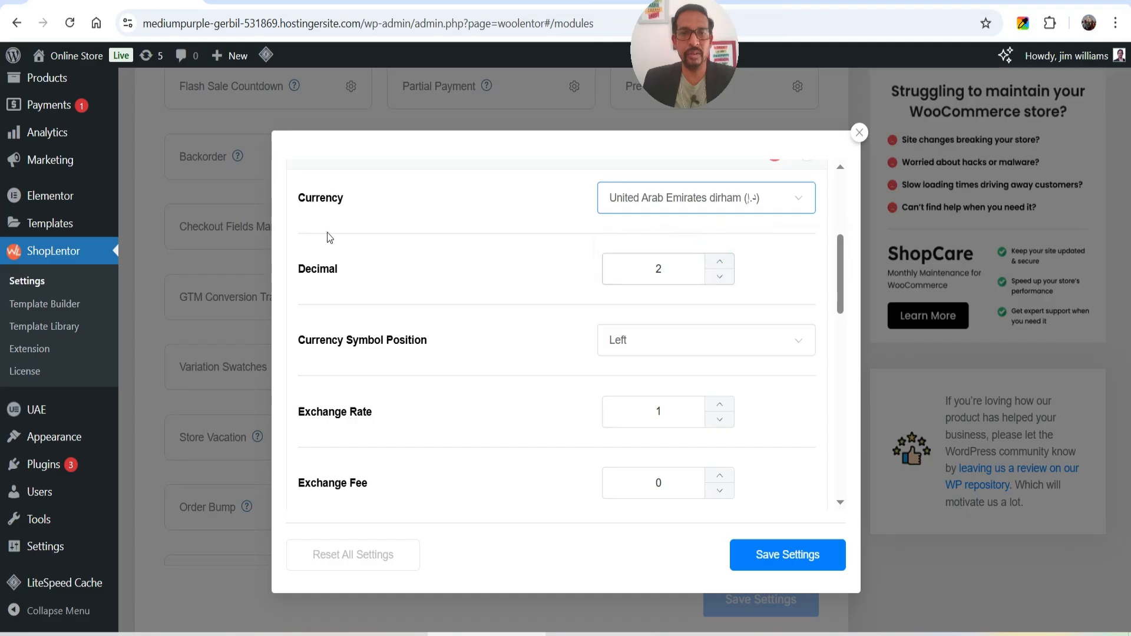
# Step: Add a further currency entry and set it to Chinese yuan (¥)
pyautogui.scroll(-5, 624, 373)
pyautogui.click(362, 433)
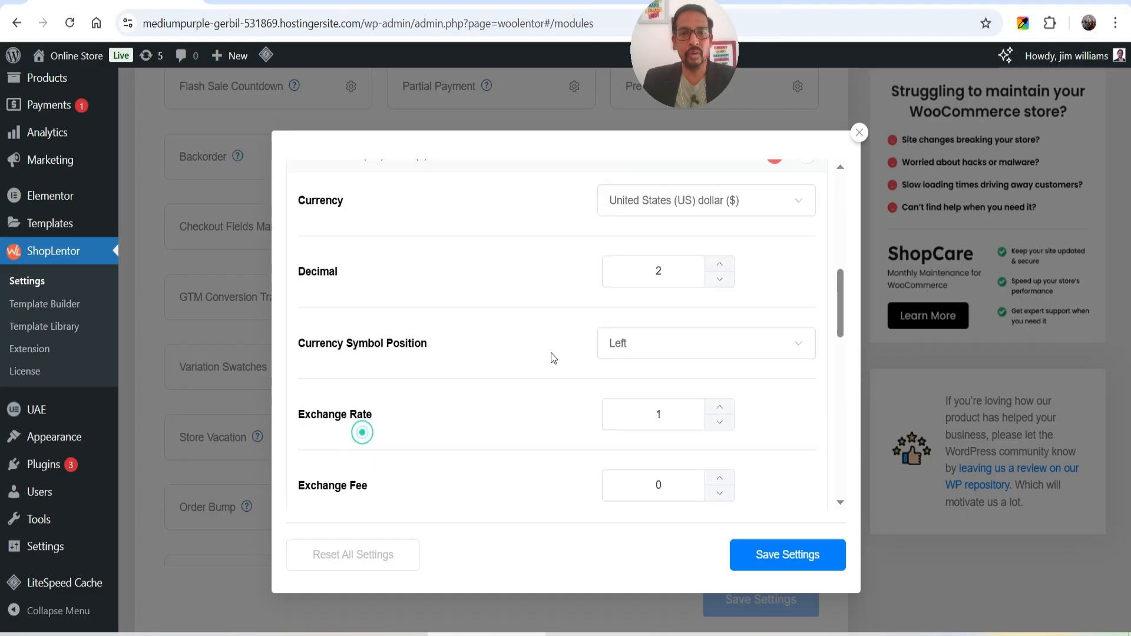
pyautogui.click(678, 202)
pyautogui.scroll(5, 750, 363)
pyautogui.scroll(15, 751, 362)
pyautogui.scroll(-2, 707, 353)
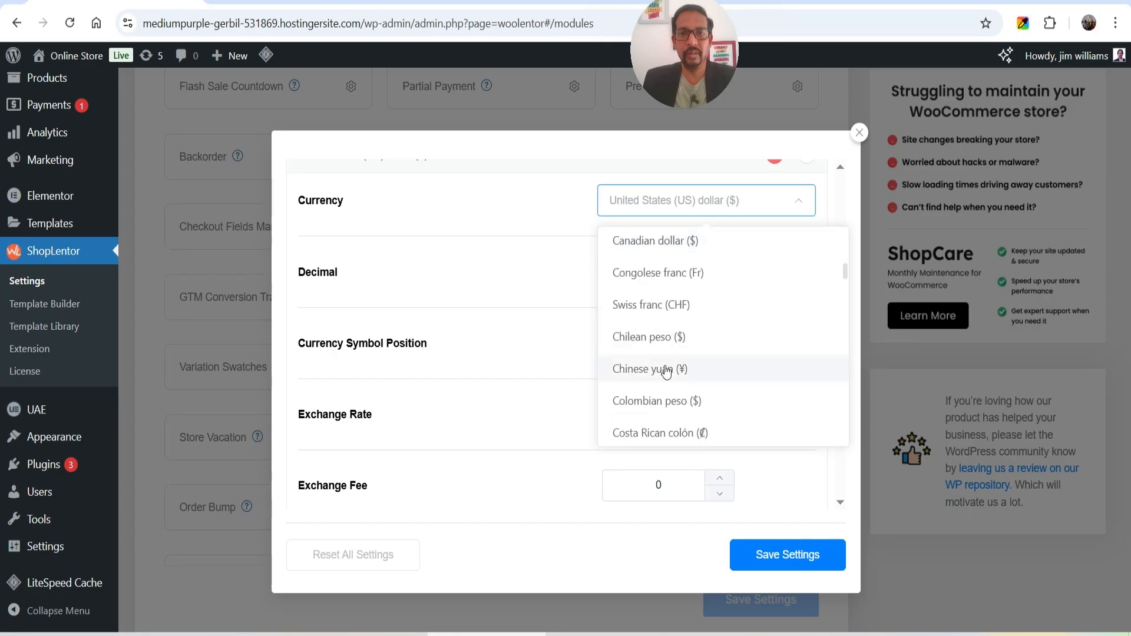
pyautogui.click(666, 370)
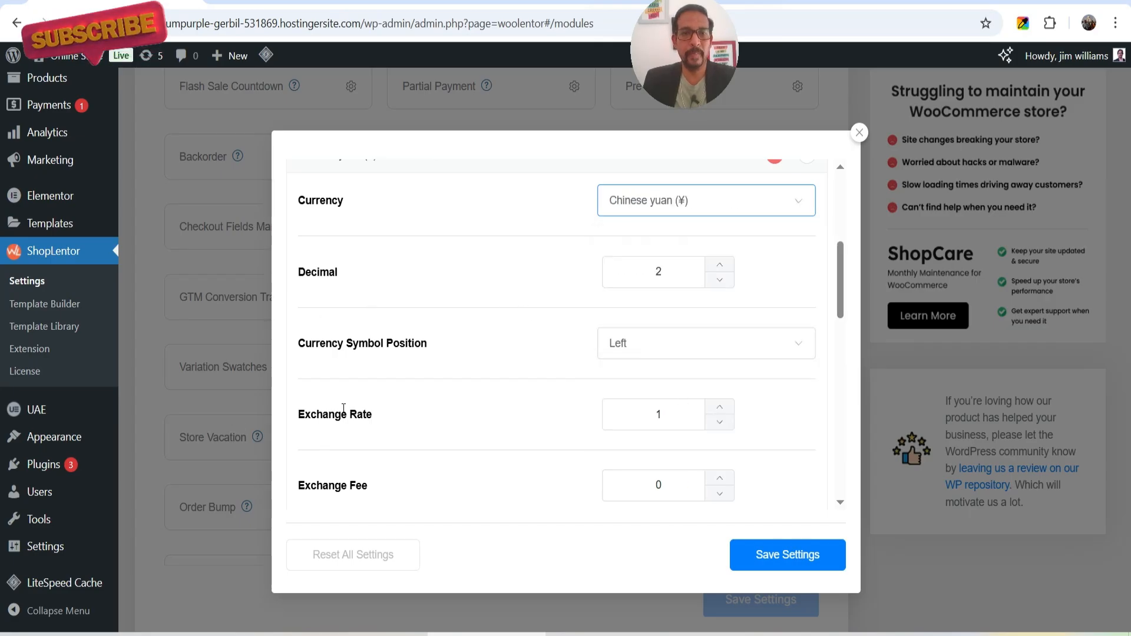
# Step: Add one more currency entry and set it to Canadian dollar ($)
pyautogui.scroll(-4, 344, 360)
pyautogui.scroll(-4, 344, 389)
pyautogui.click(341, 270)
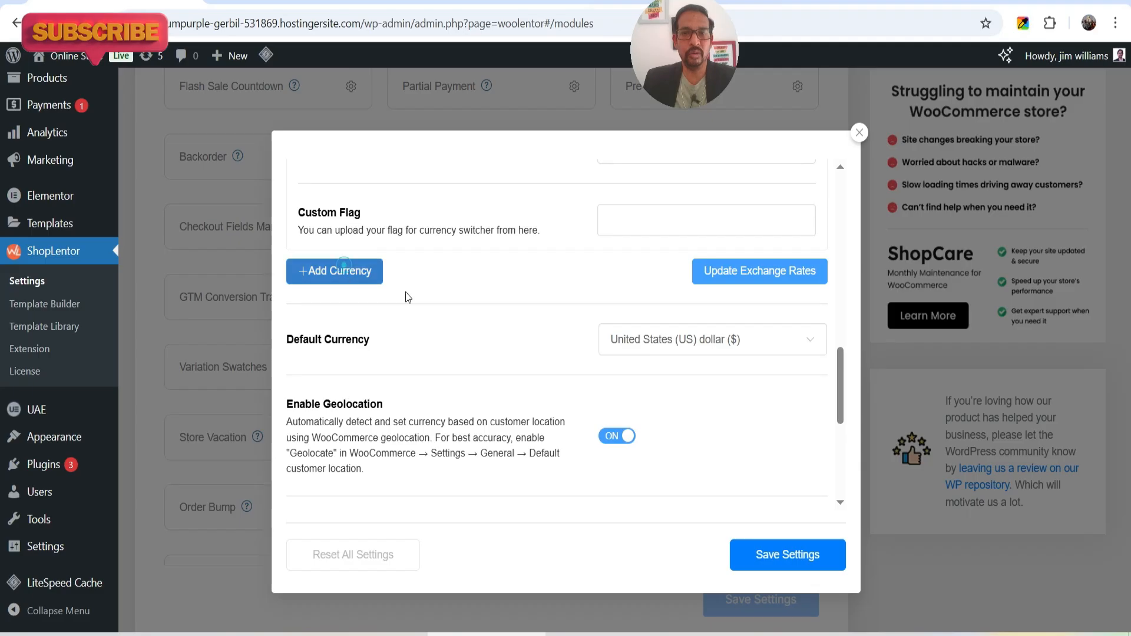
pyautogui.click(697, 191)
pyautogui.scroll(15, 769, 295)
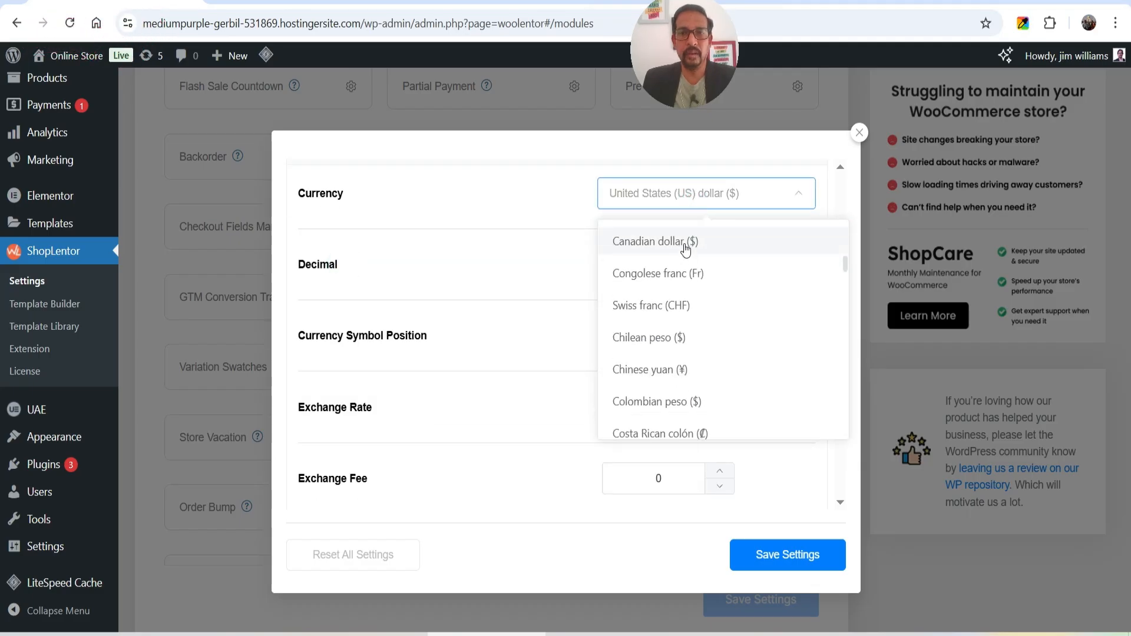
pyautogui.click(683, 243)
# Step: Review the list of added currencies and update the exchange rates for all of them
pyautogui.scroll(10, 531, 394)
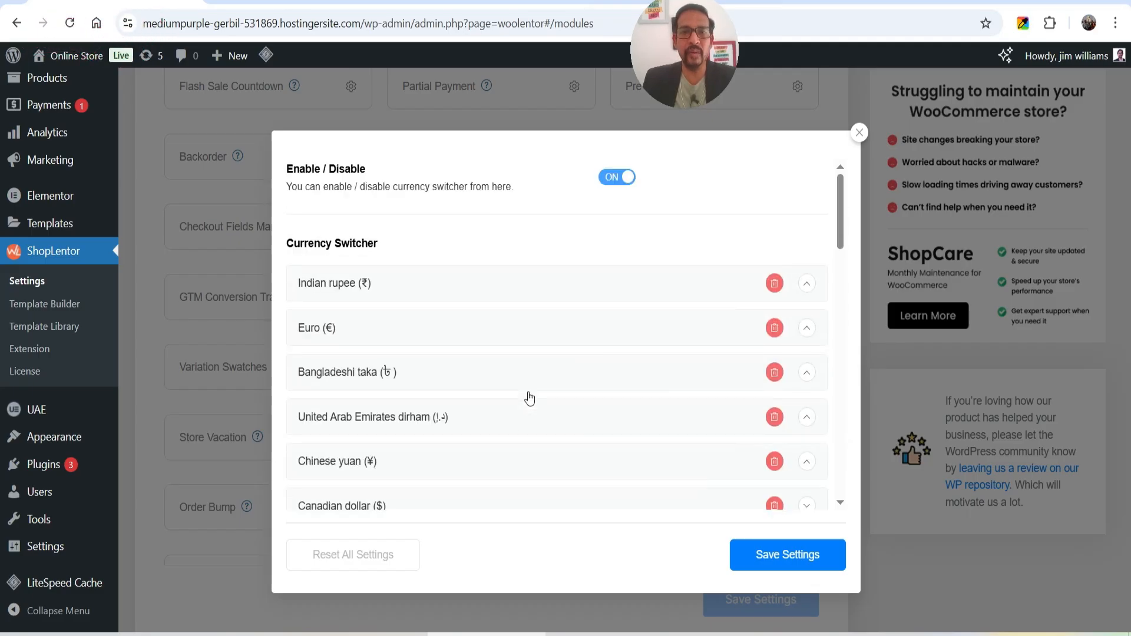
pyautogui.scroll(-8, 528, 392)
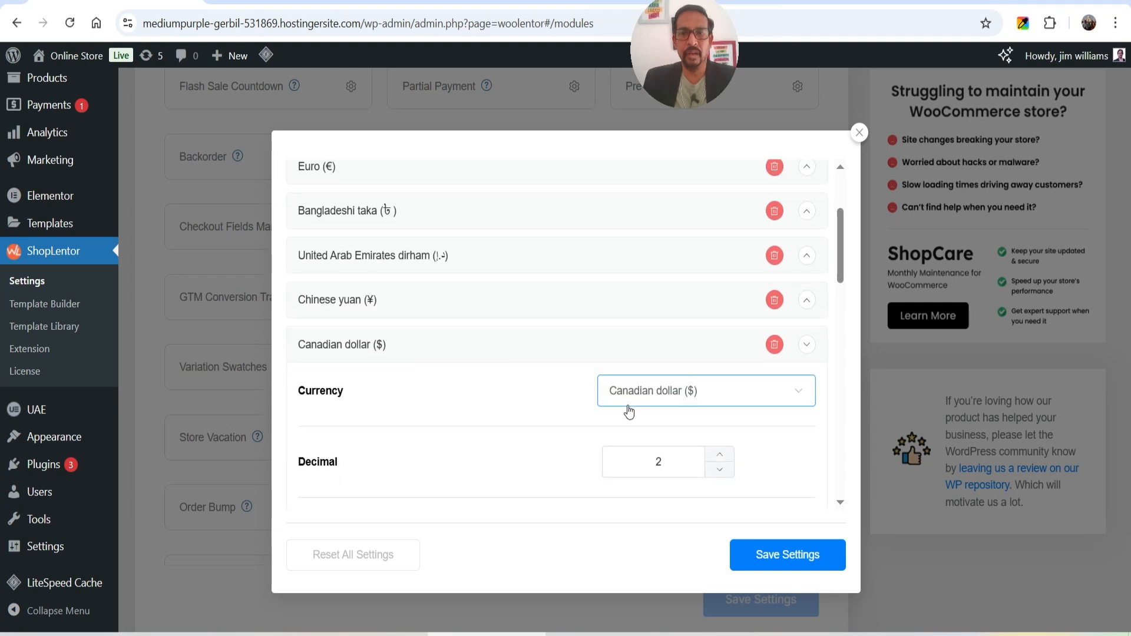
pyautogui.scroll(-4, 583, 386)
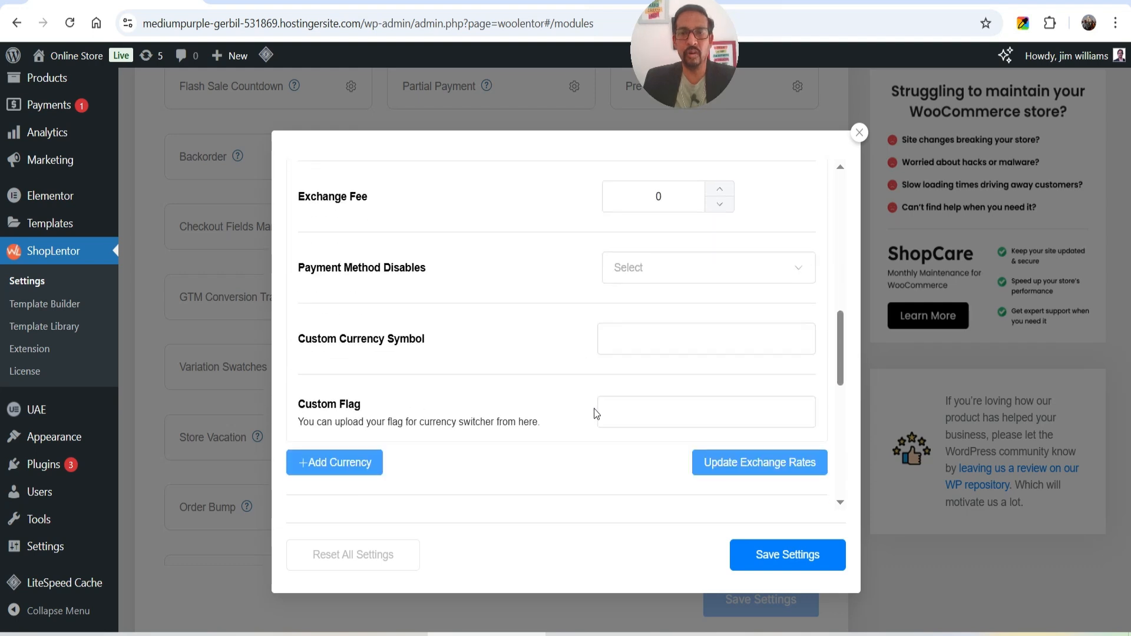
pyautogui.click(726, 457)
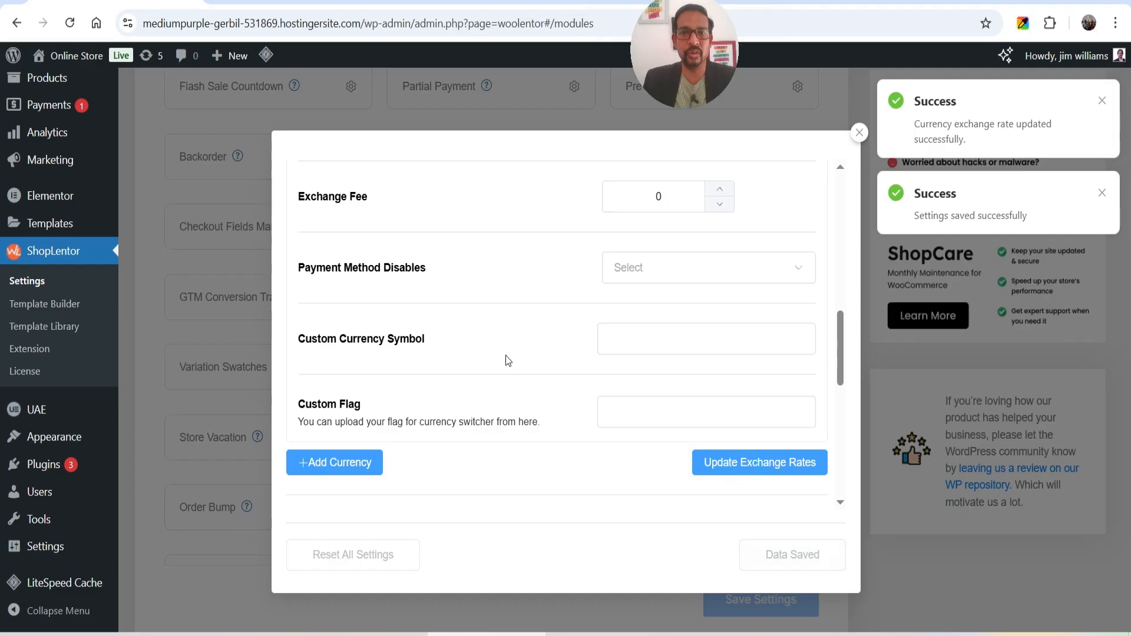
# Step: Examine the exchange rates of the Canadian dollar, Chinese yuan, United Arab Emirates dirham and Bangladeshi taka entries, and close the currency settings
pyautogui.scroll(5, 507, 360)
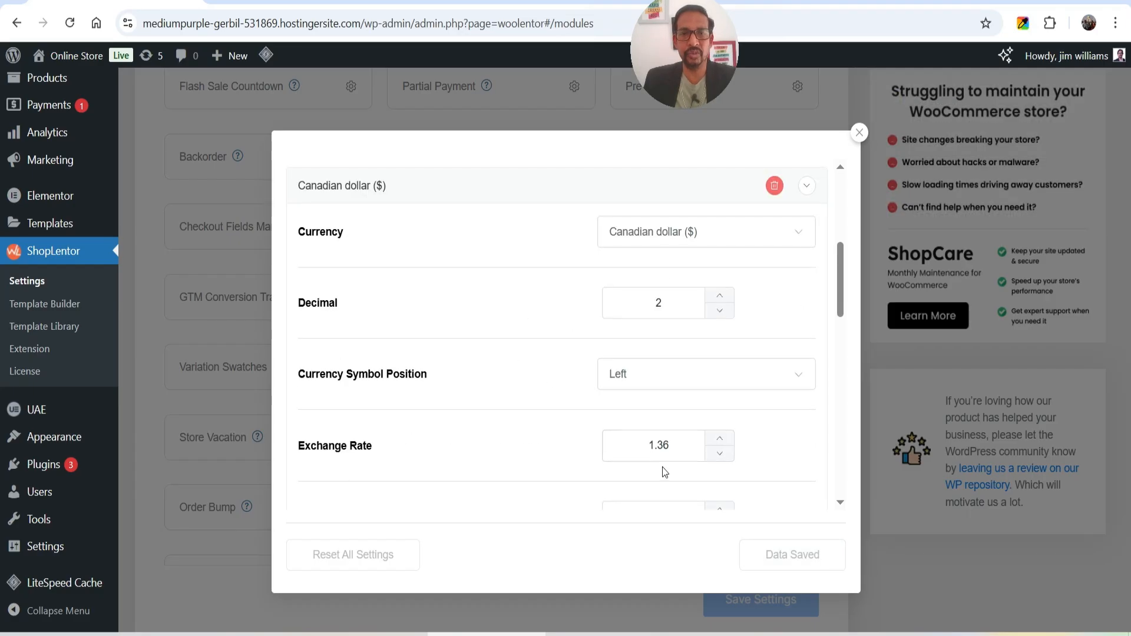
pyautogui.scroll(3, 566, 401)
pyautogui.click(482, 299)
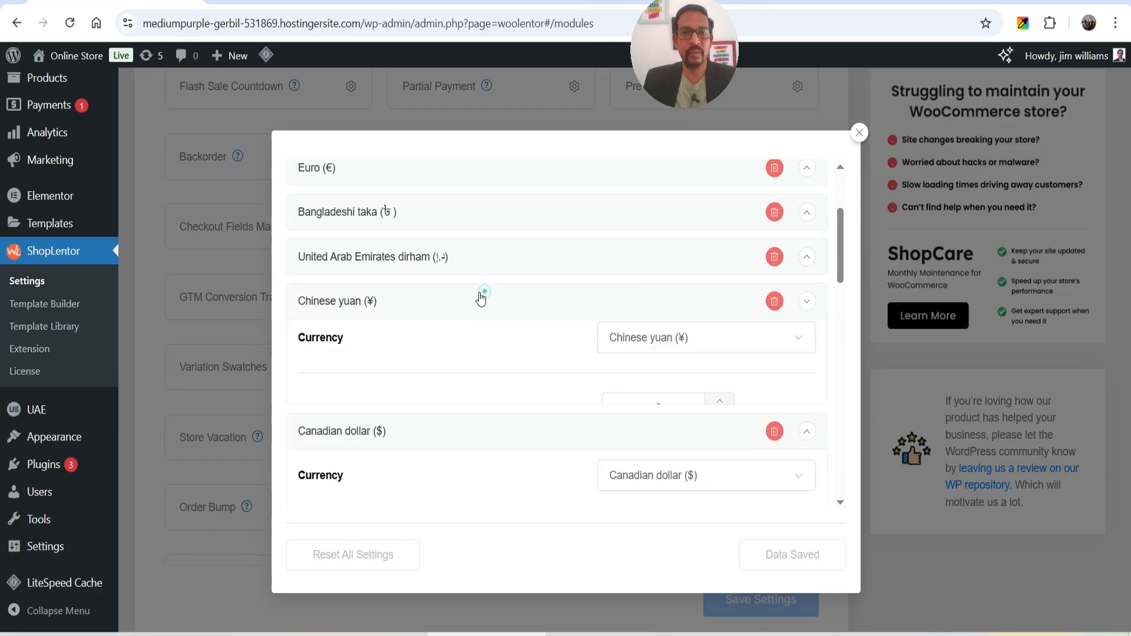
pyautogui.scroll(-3, 530, 347)
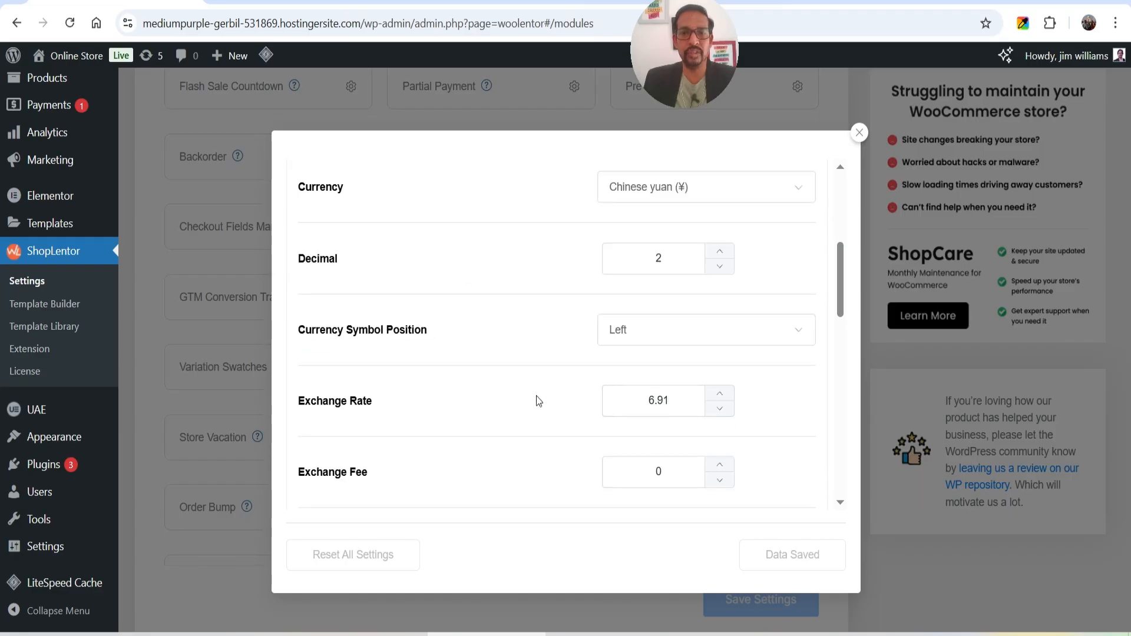
pyautogui.scroll(3, 535, 399)
pyautogui.click(486, 262)
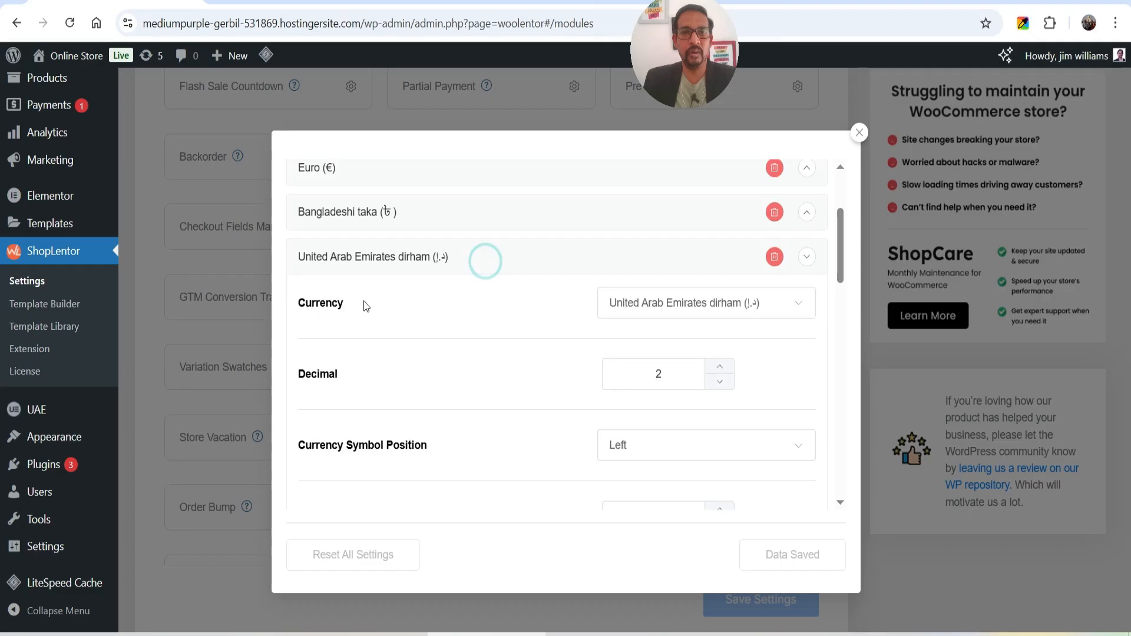
pyautogui.scroll(-3, 596, 399)
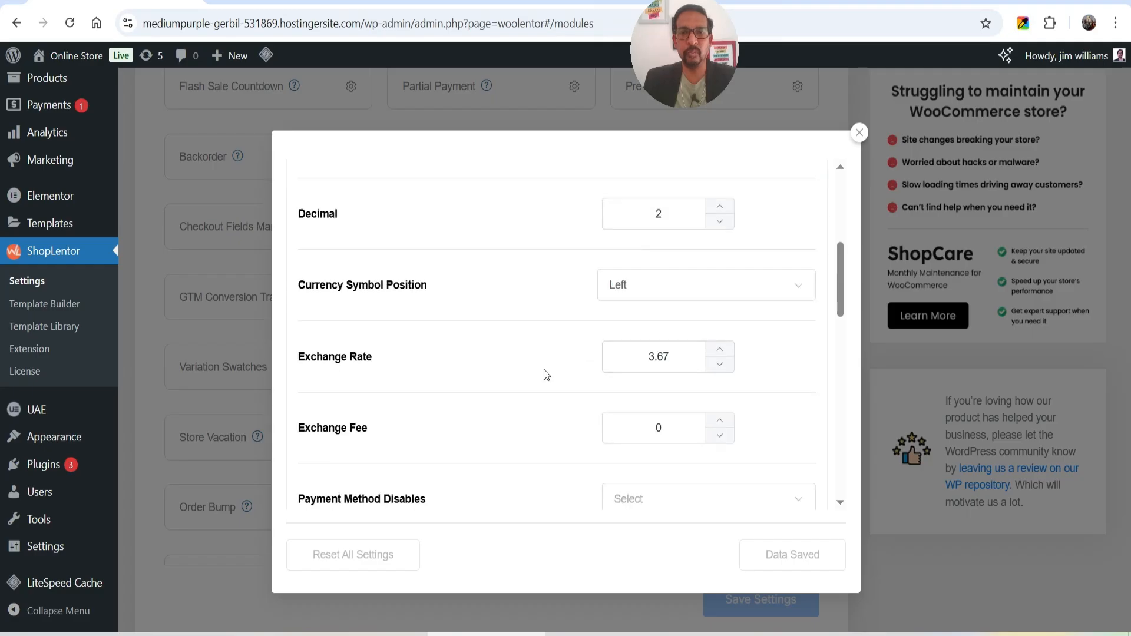
pyautogui.scroll(5, 543, 371)
pyautogui.click(471, 292)
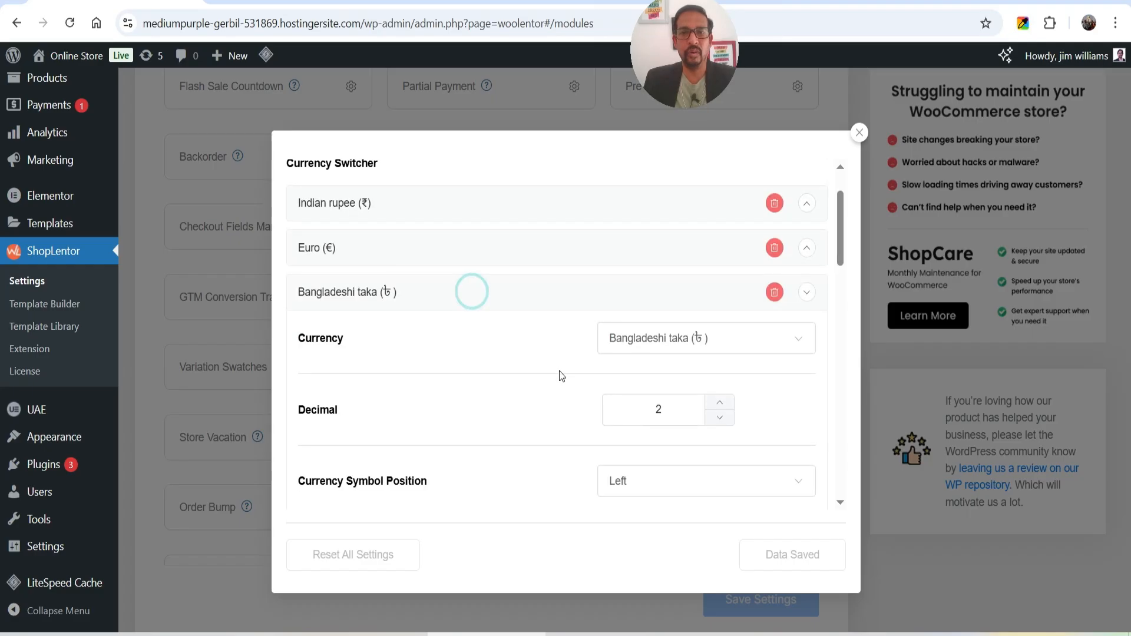
pyautogui.scroll(-5, 560, 370)
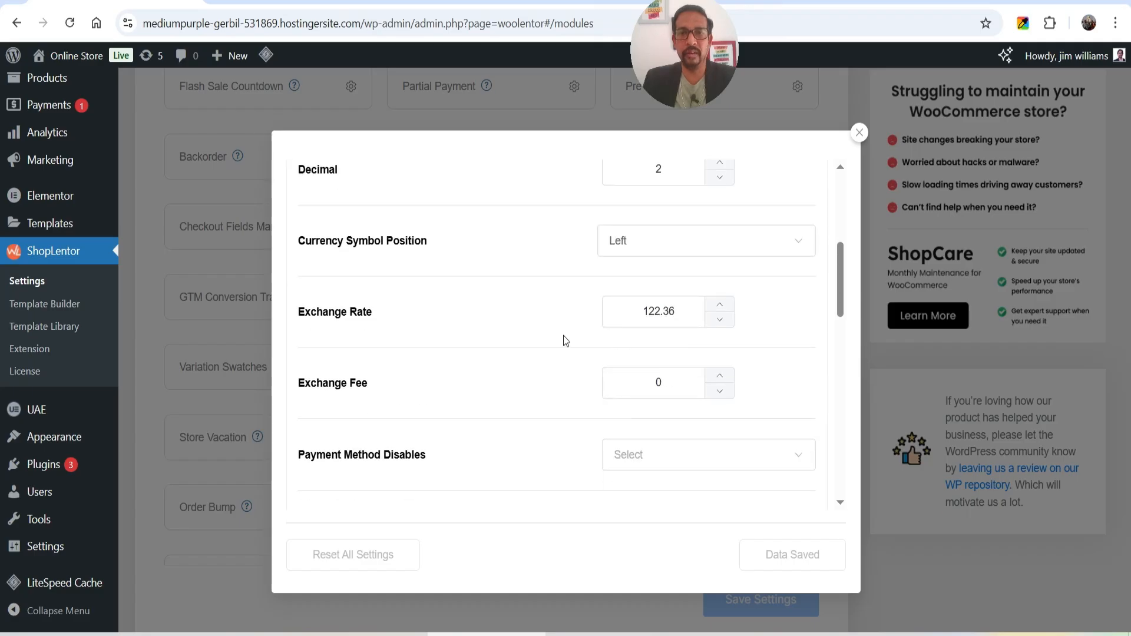
pyautogui.scroll(5, 569, 341)
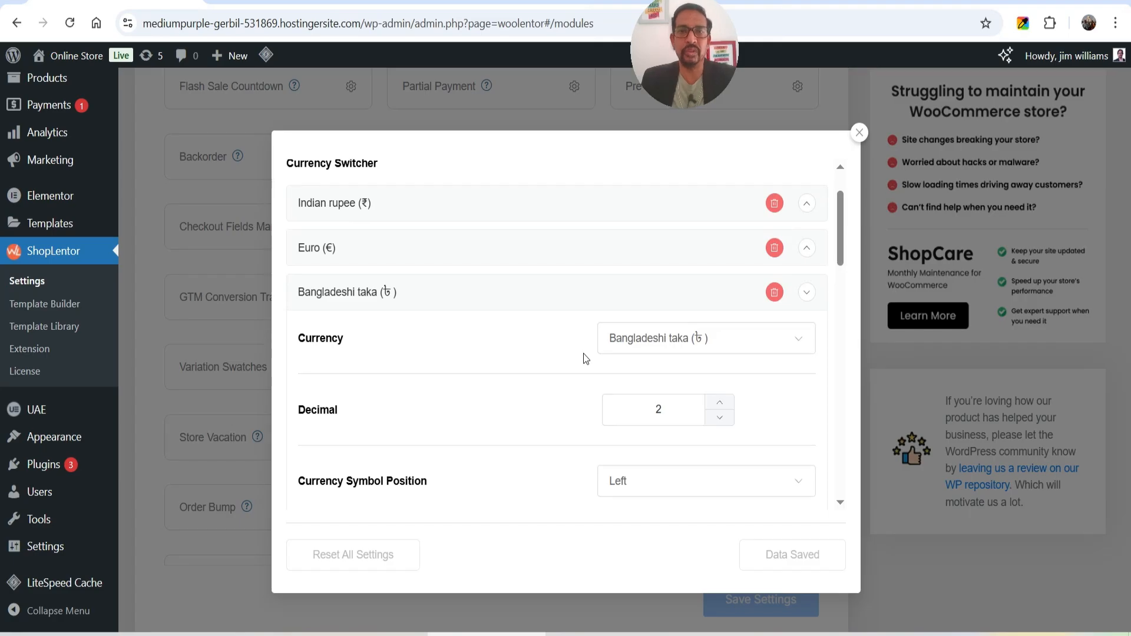
pyautogui.scroll(-5, 679, 389)
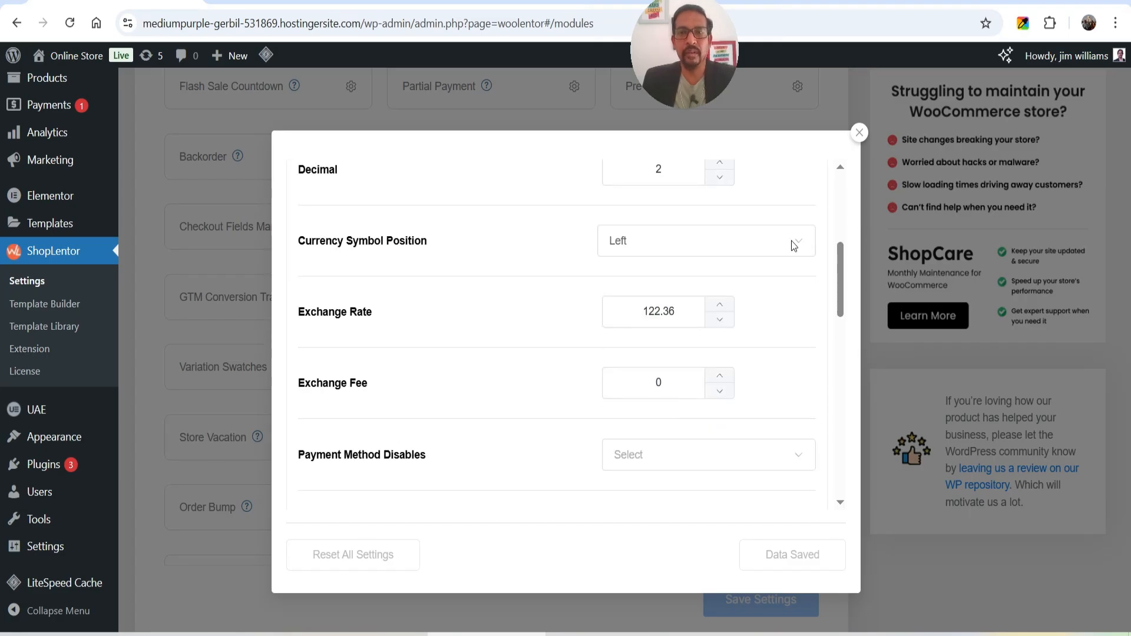
pyautogui.click(860, 133)
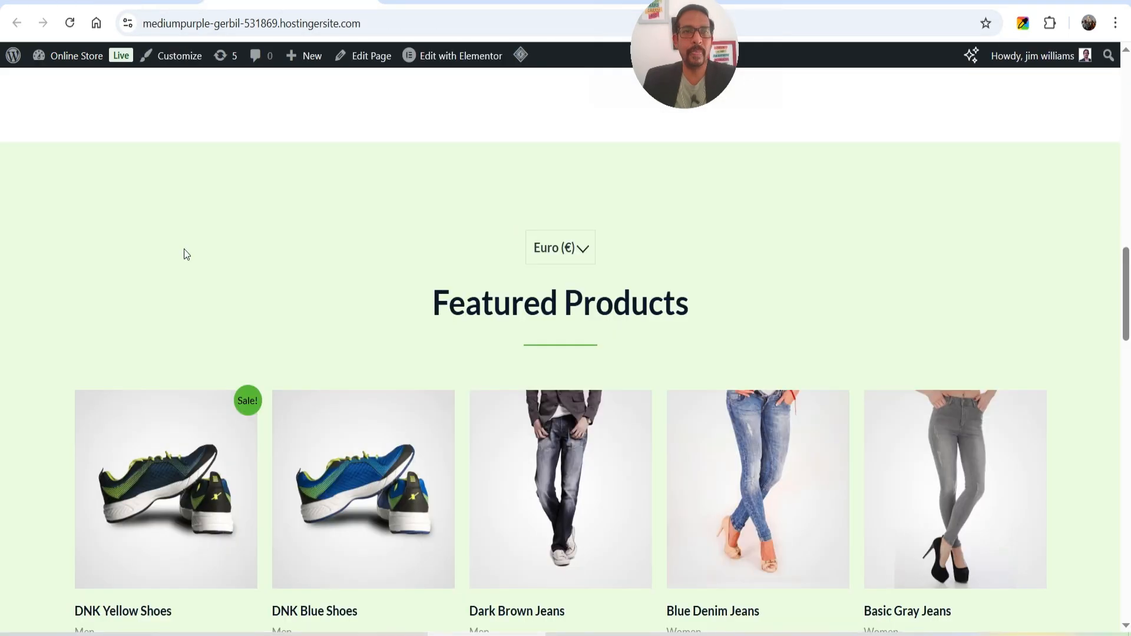
# Step: Reload the storefront page, switch the store currency from Euro to Indian rupee, and check the featured product prices
pyautogui.press('F5')
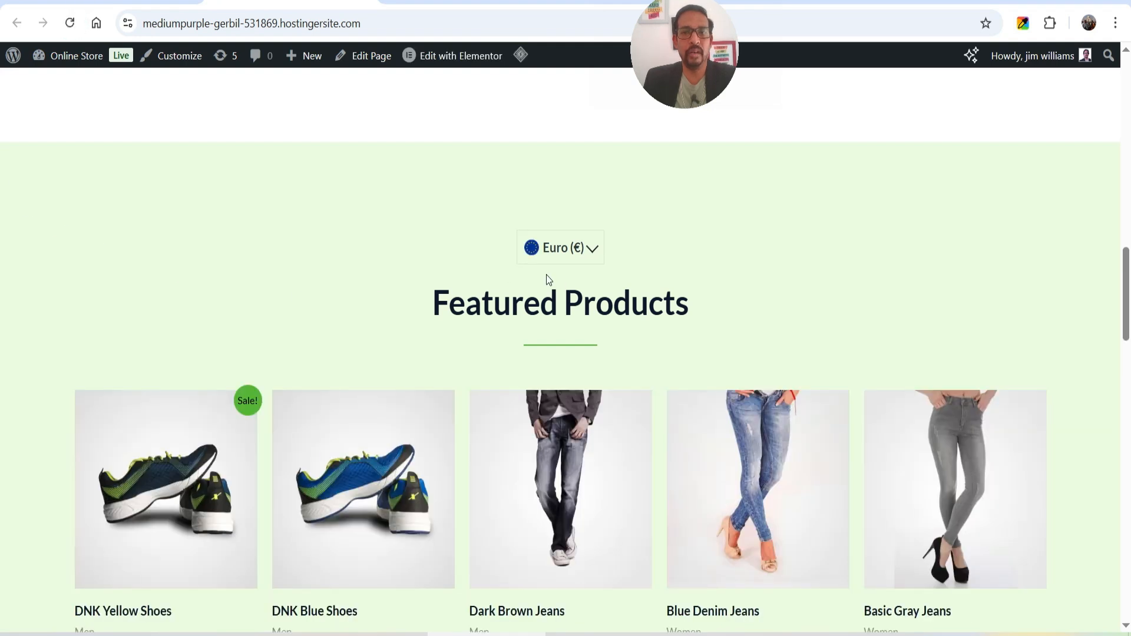
pyautogui.click(566, 248)
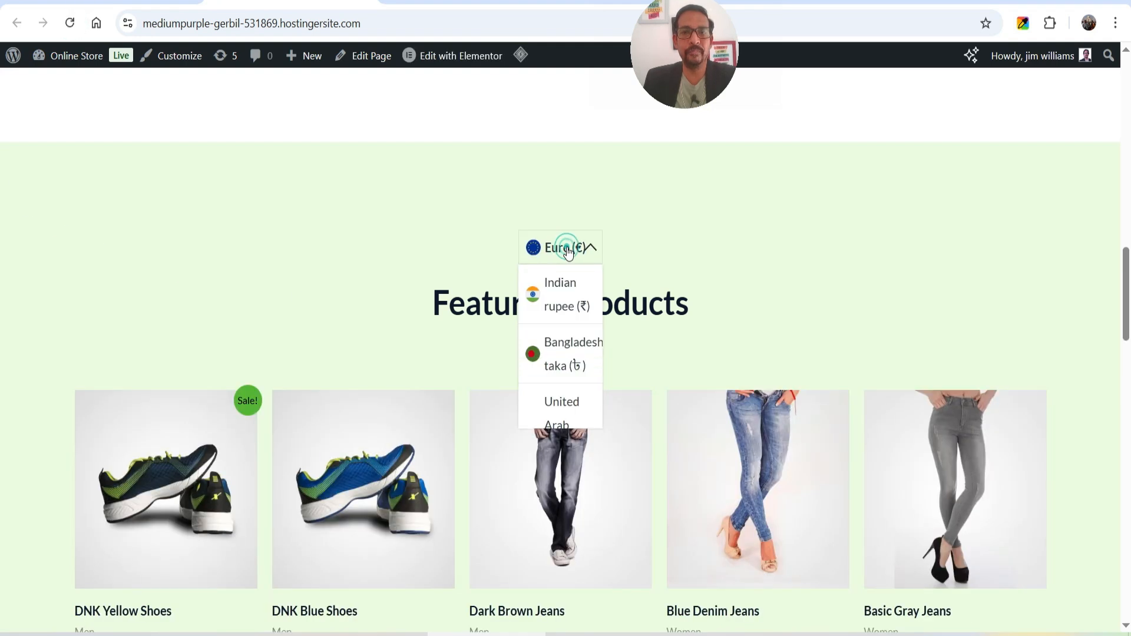
pyautogui.click(570, 300)
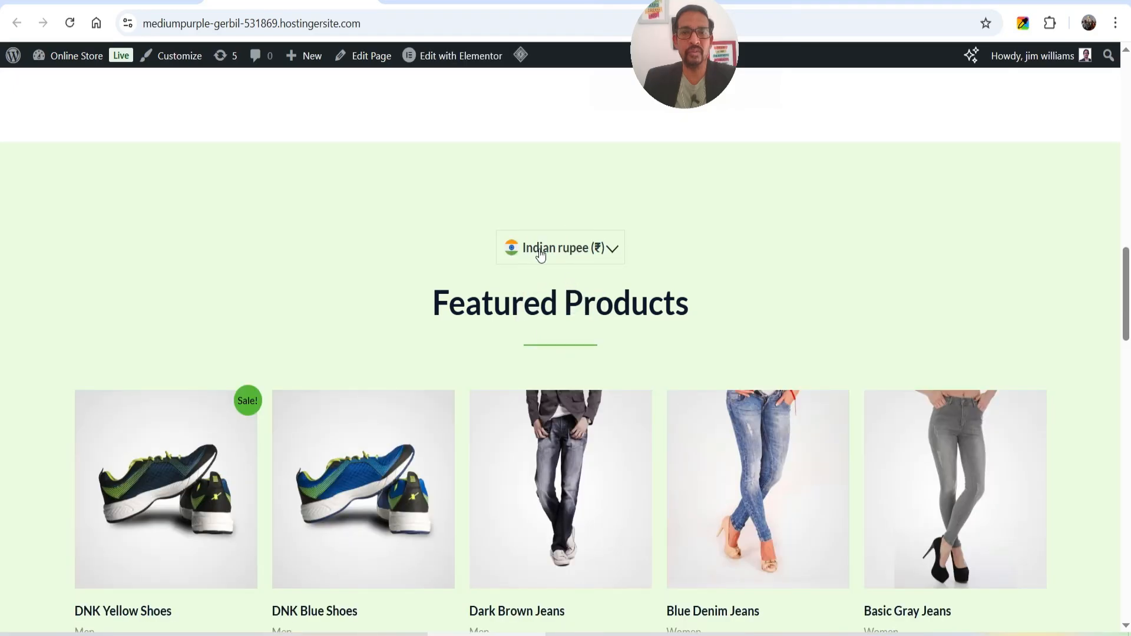
pyautogui.scroll(-5, 540, 254)
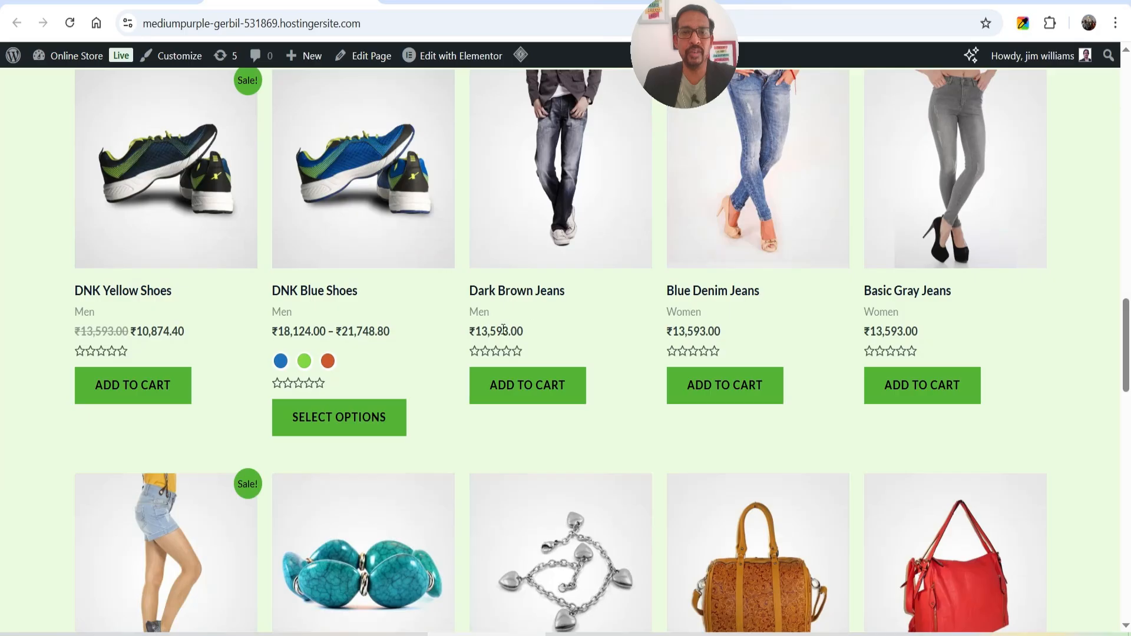
# Step: Switch the store currency to Bangladeshi taka and check the featured product prices
pyautogui.scroll(4, 560, 379)
pyautogui.click(572, 177)
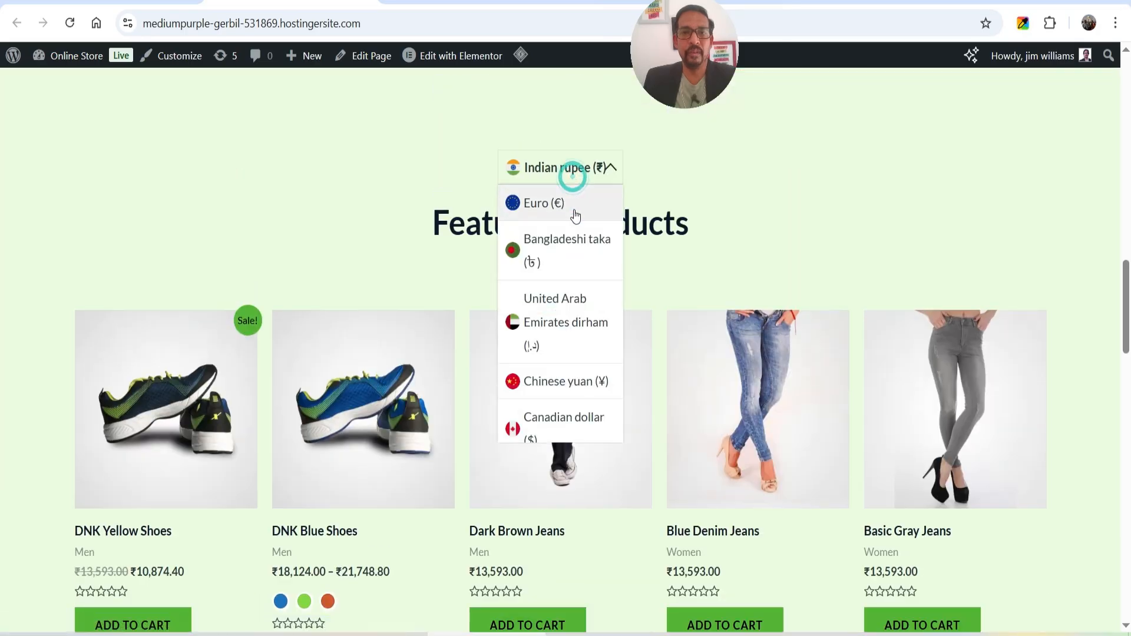
pyautogui.click(573, 244)
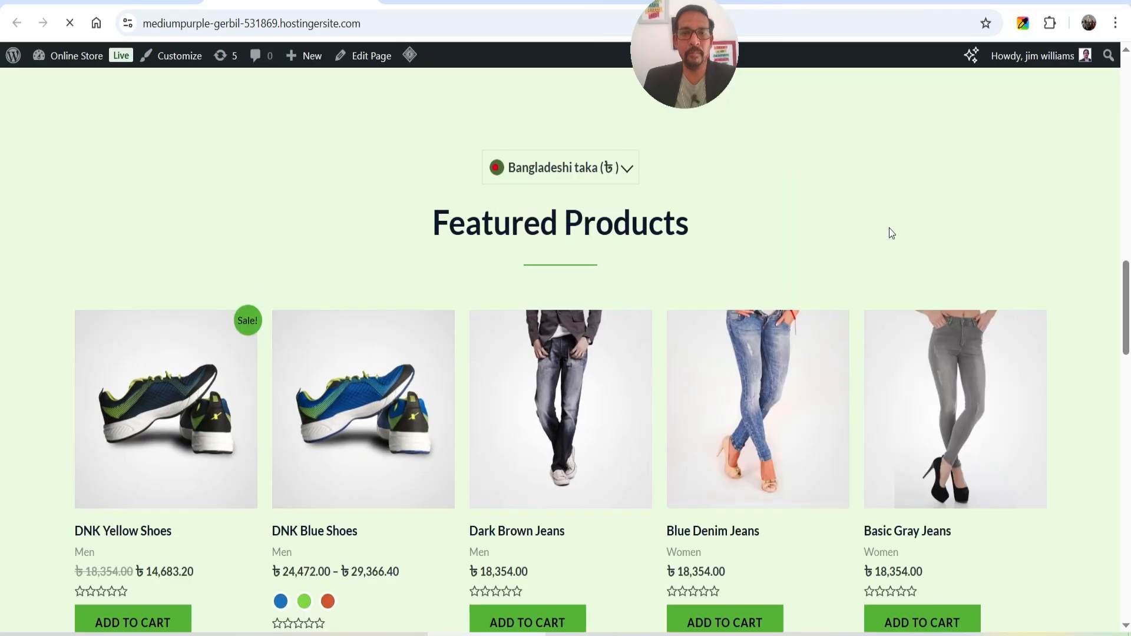
pyautogui.scroll(-4, 878, 236)
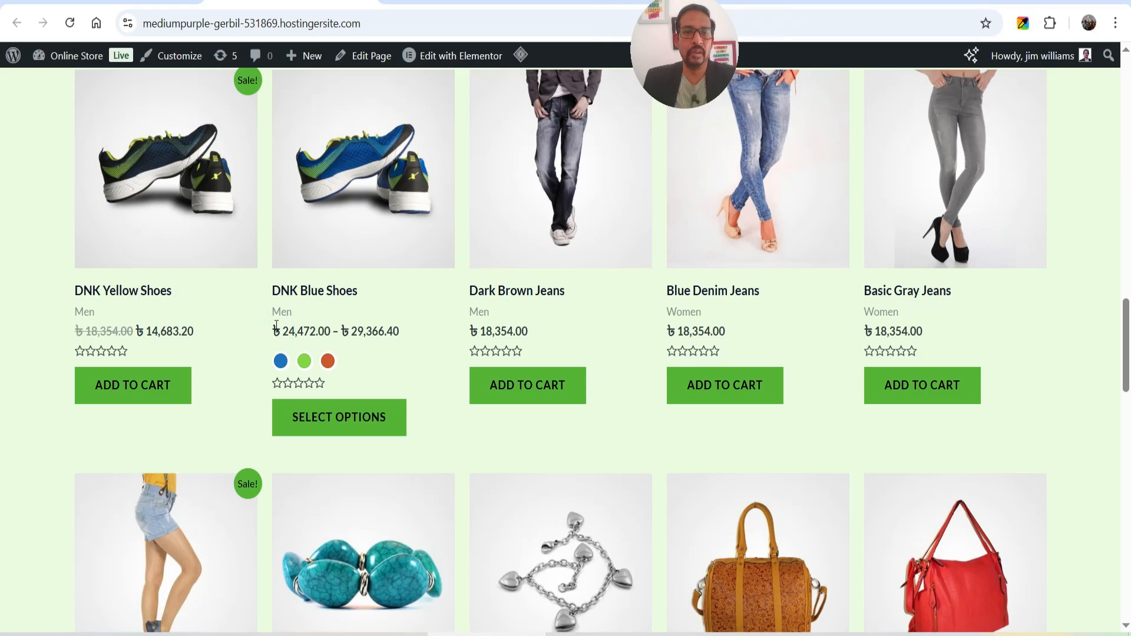
# Step: Switch the store currency to United Arab Emirates dirham and check the featured product prices
pyautogui.scroll(4, 498, 362)
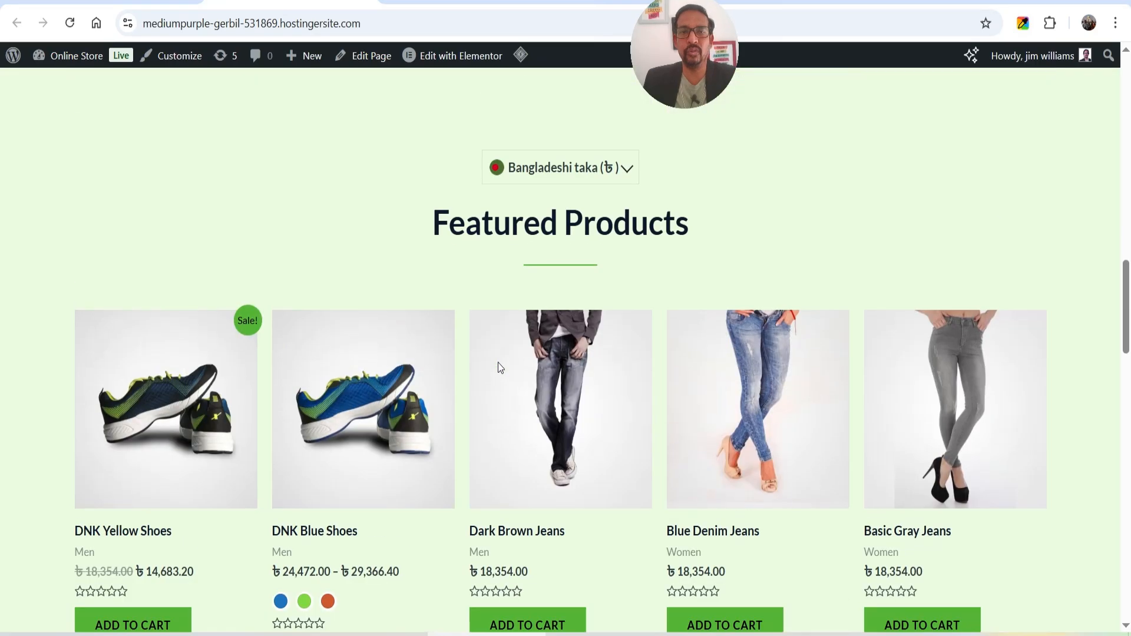
pyautogui.click(585, 172)
pyautogui.click(572, 295)
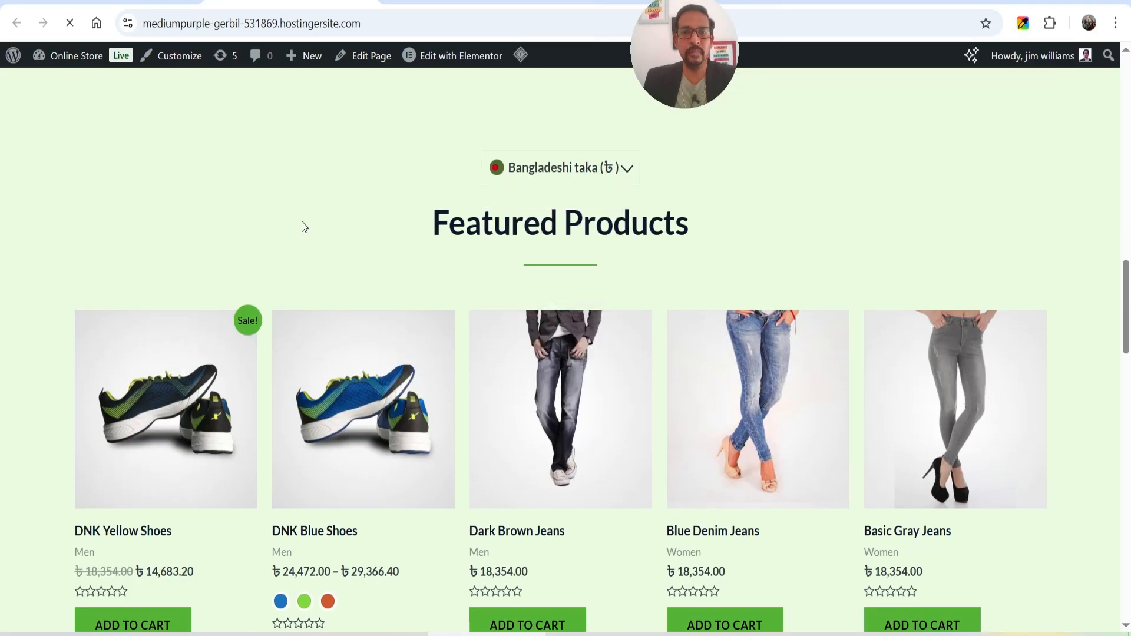
pyautogui.scroll(-1, 419, 246)
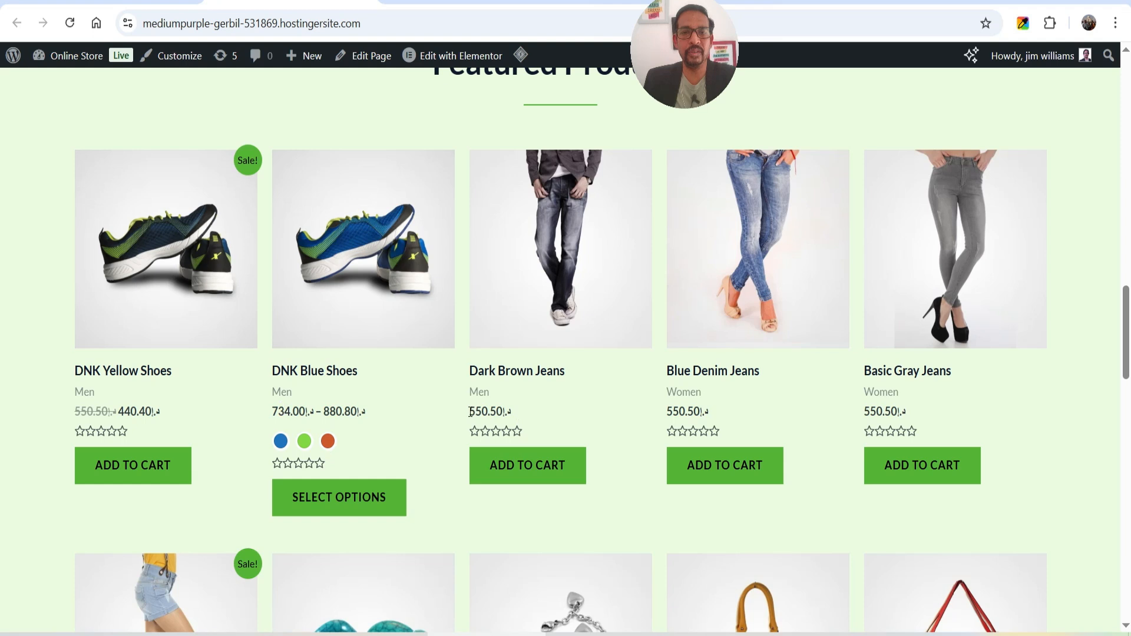
pyautogui.click(512, 412)
# Step: Switch the store currency to Chinese yuan and check the featured product prices
pyautogui.scroll(3, 554, 168)
pyautogui.click(563, 171)
pyautogui.click(572, 311)
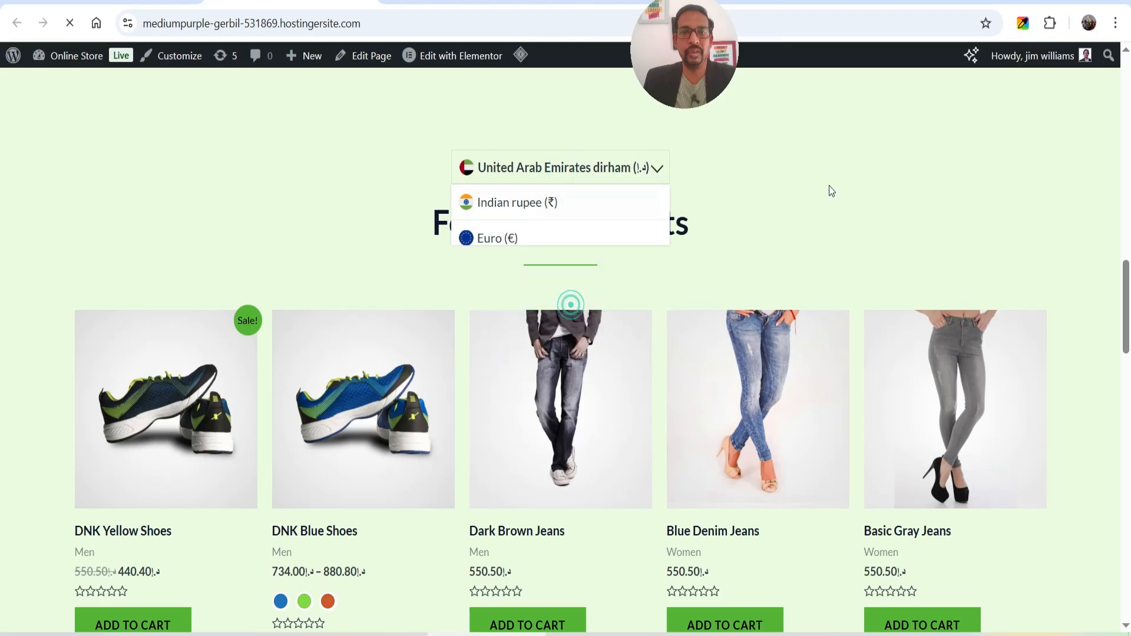
pyautogui.scroll(-4, 800, 210)
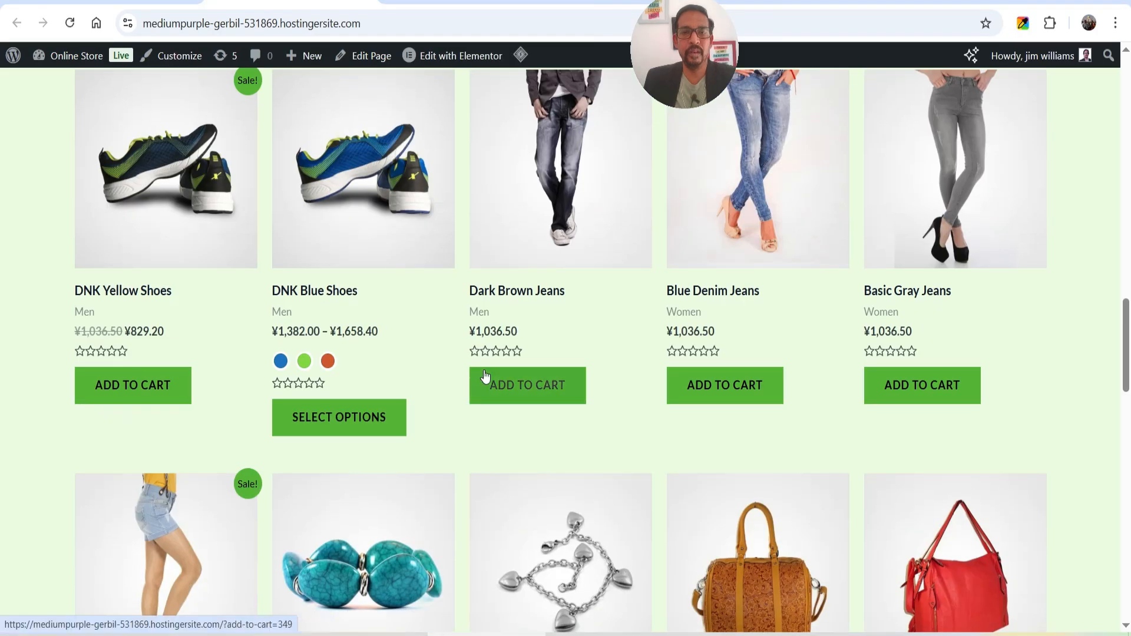
pyautogui.click(479, 331)
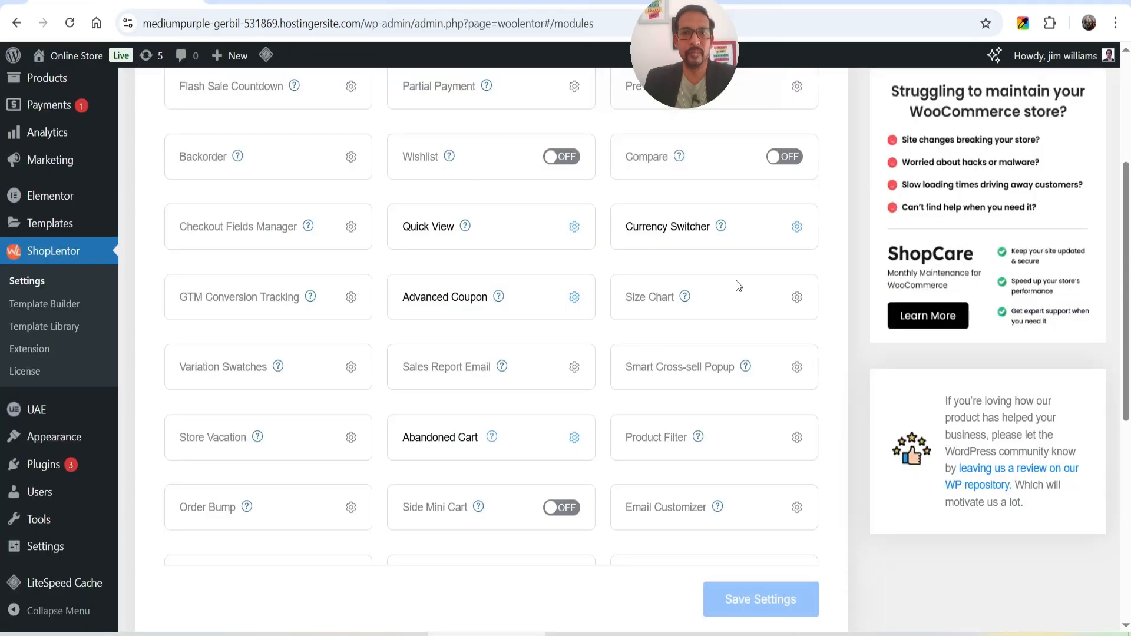
# Step: Open the Currency Switcher module settings in ShopLentor and read the instructions for the Enable Geolocation option
pyautogui.click(794, 229)
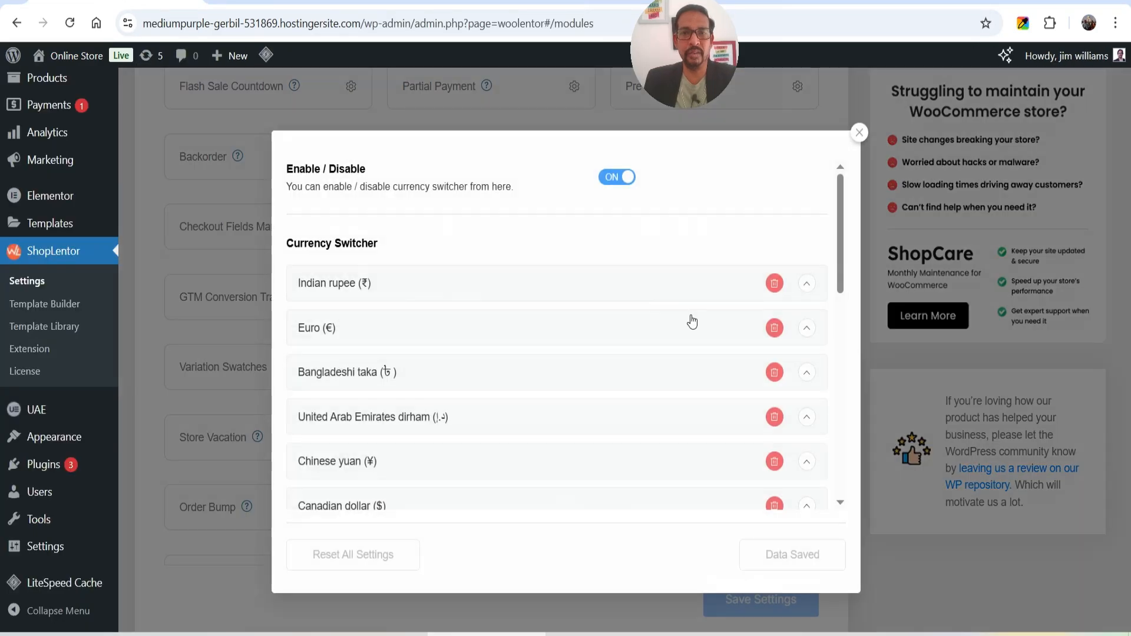
pyautogui.scroll(-5, 601, 333)
pyautogui.scroll(-3, 629, 283)
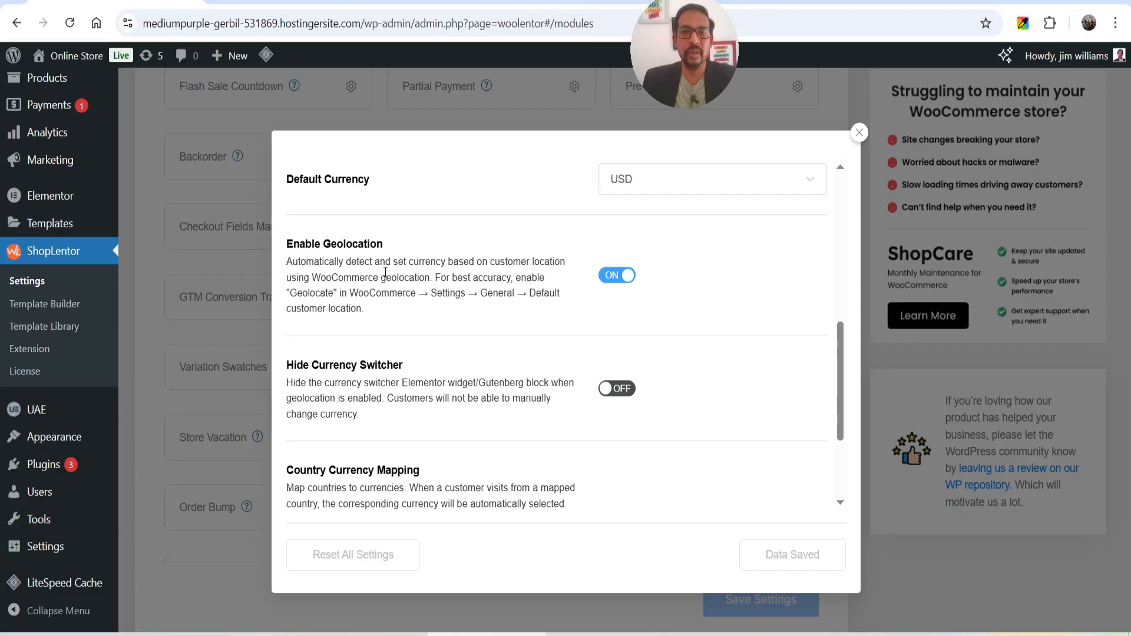
pyautogui.moveTo(354, 289); pyautogui.dragTo(563, 313)
pyautogui.click(545, 326)
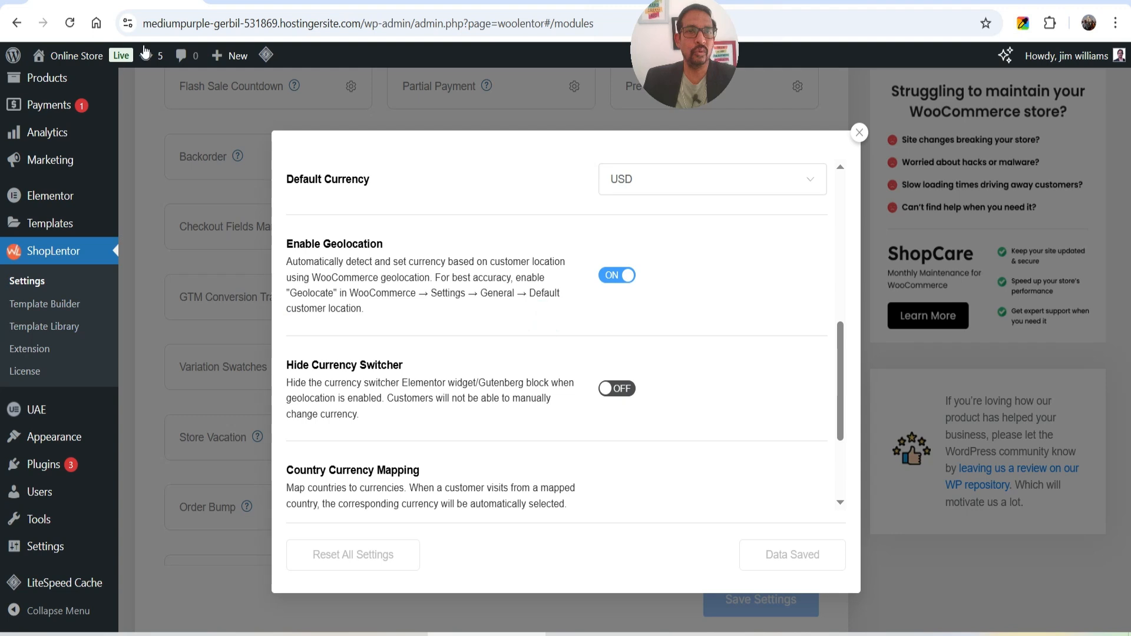
# Step: In the WooCommerce general settings, set the default customer location to Geolocate and save the changes
pyautogui.click(267, 2)
pyautogui.moveTo(71, 56)
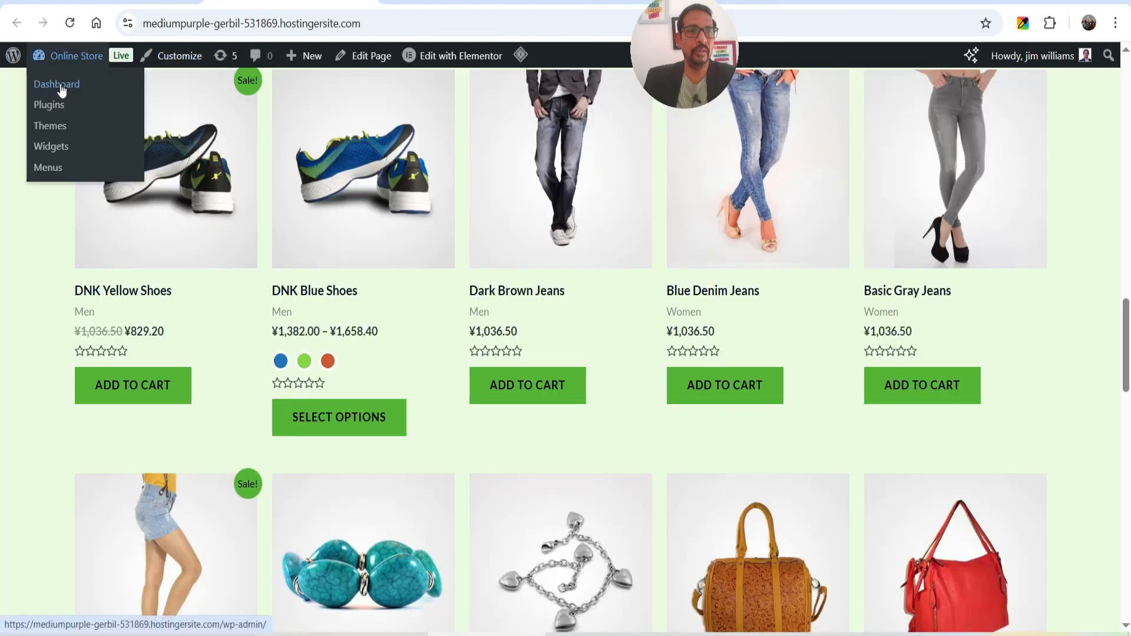
pyautogui.click(59, 86)
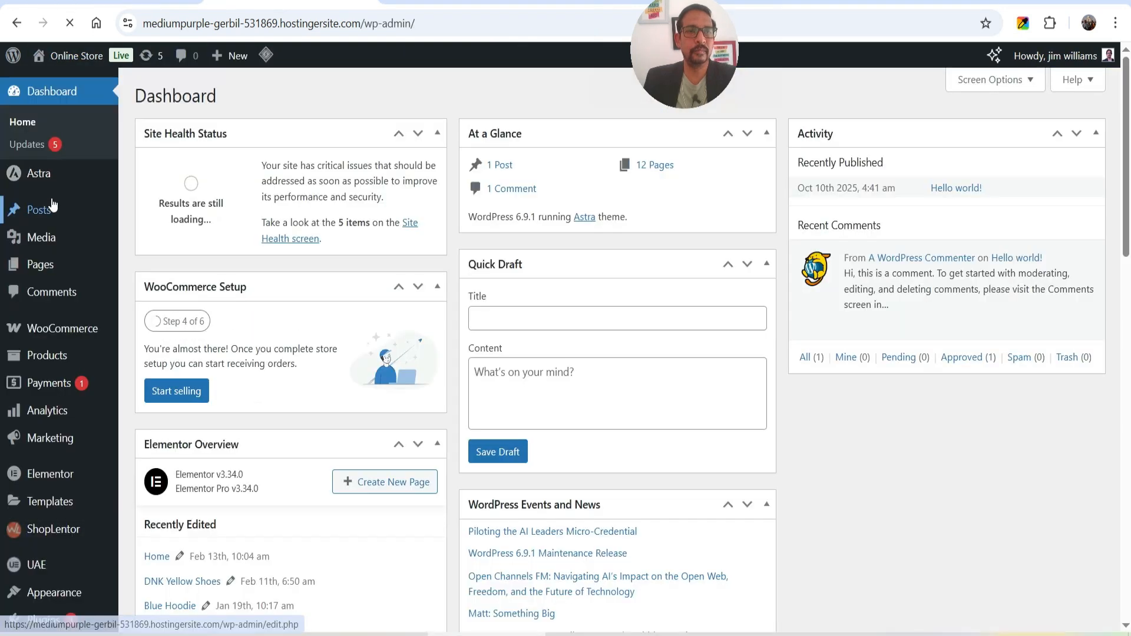
pyautogui.moveTo(49, 340)
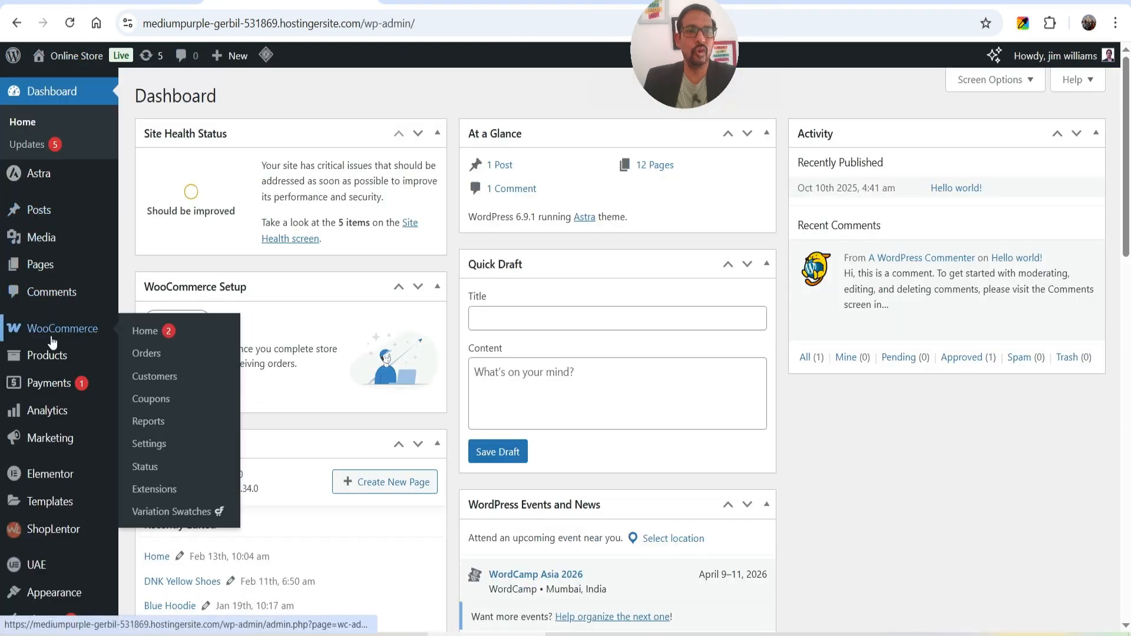
pyautogui.click(158, 446)
pyautogui.scroll(-5, 349, 242)
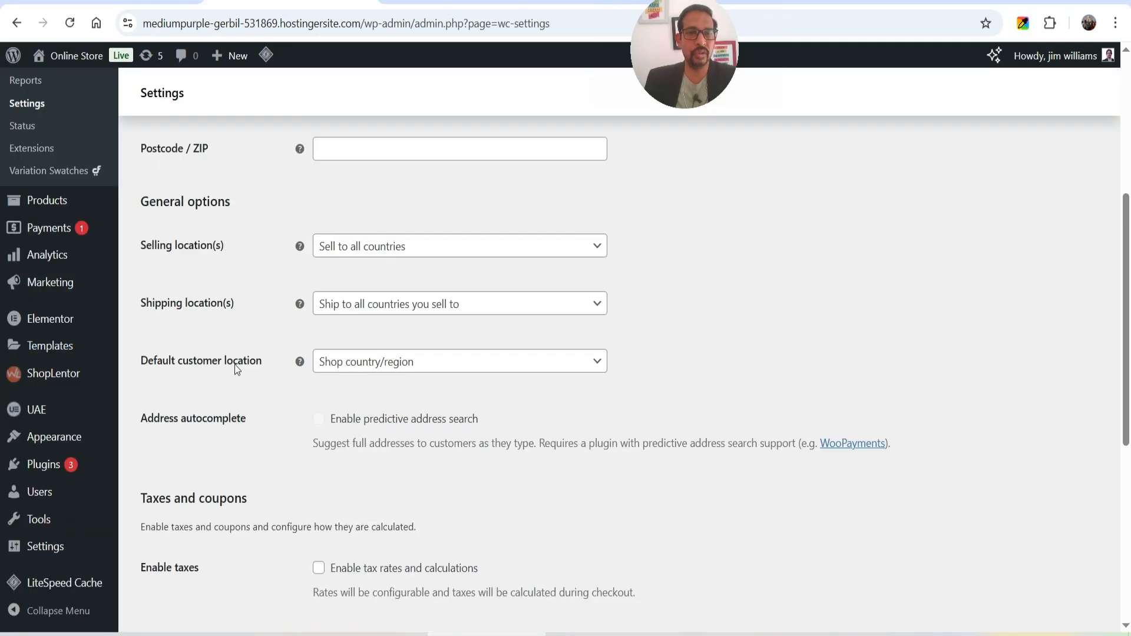
pyautogui.click(383, 363)
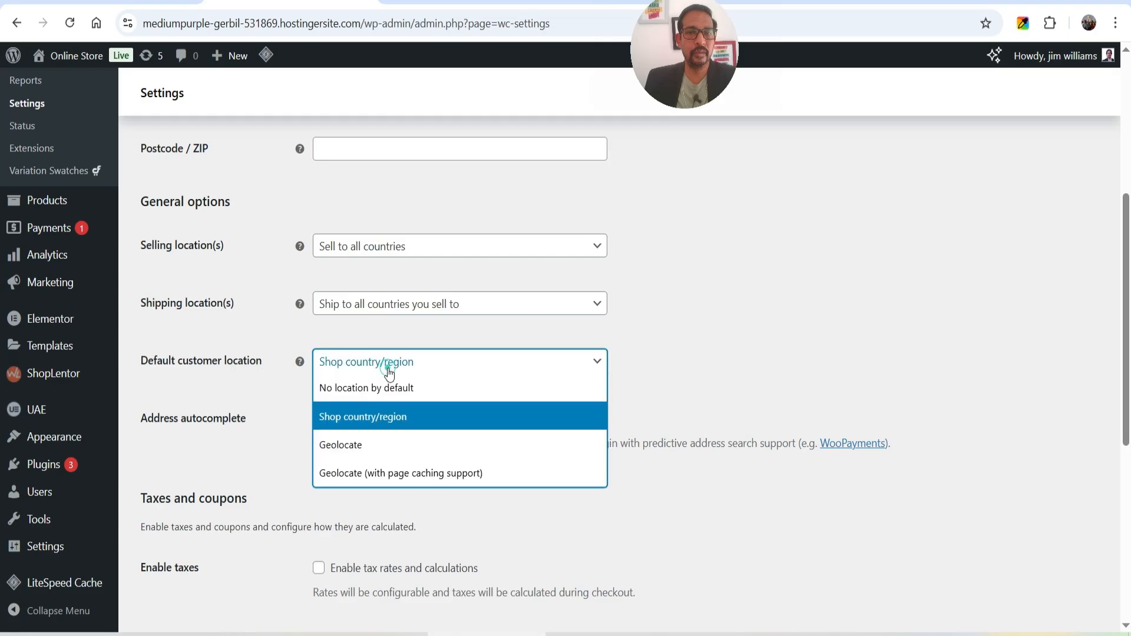
pyautogui.click(352, 446)
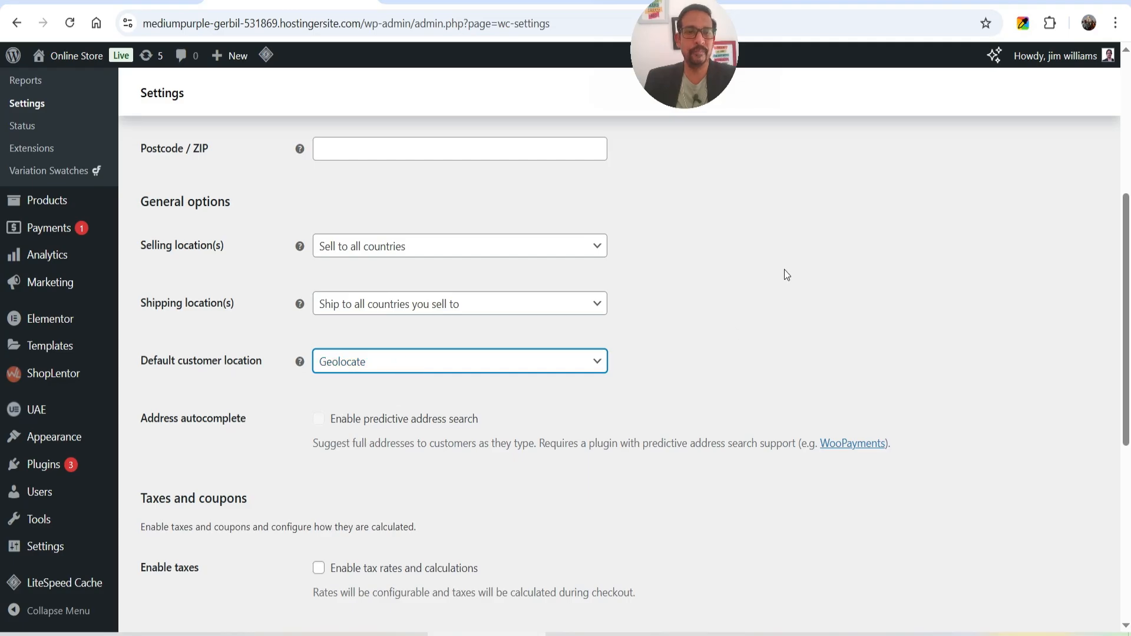
pyautogui.scroll(-6, 787, 274)
pyautogui.click(187, 569)
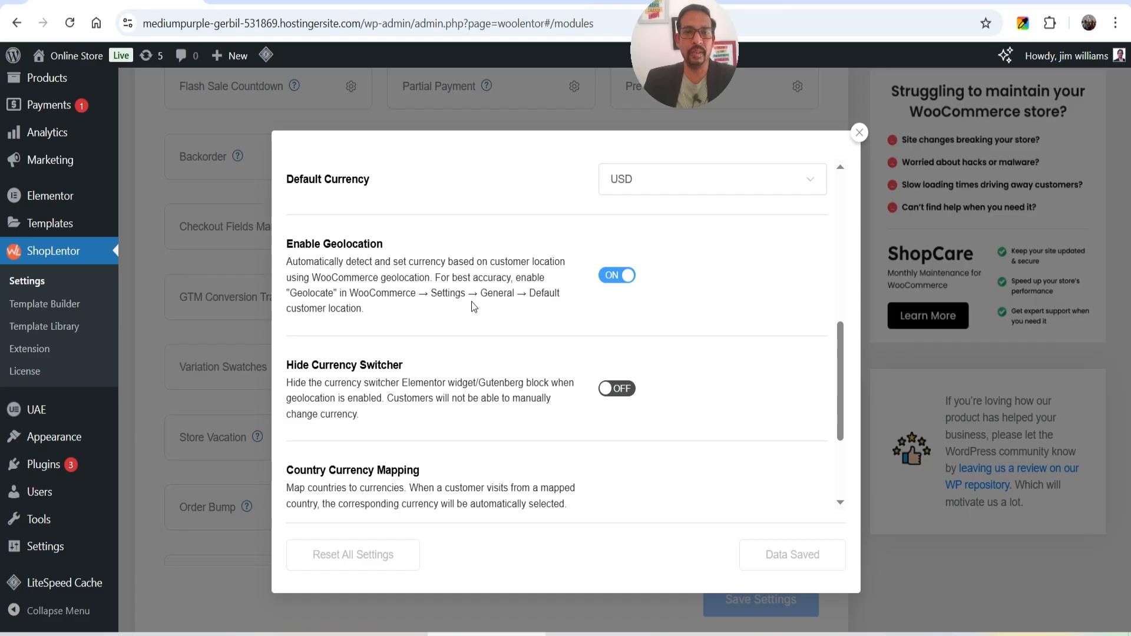
# Step: Review the Hide Currency Switcher option, add a country currency mapping in the Currency Switcher settings, and select Nepal as its country
pyautogui.scroll(-3, 474, 306)
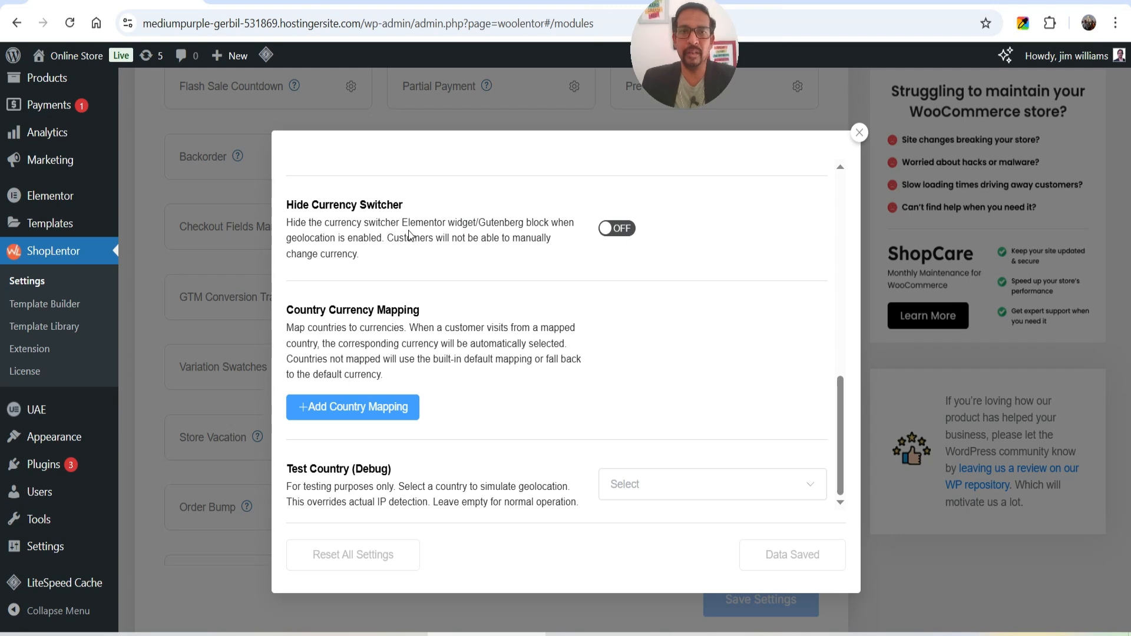
pyautogui.scroll(2, 409, 231)
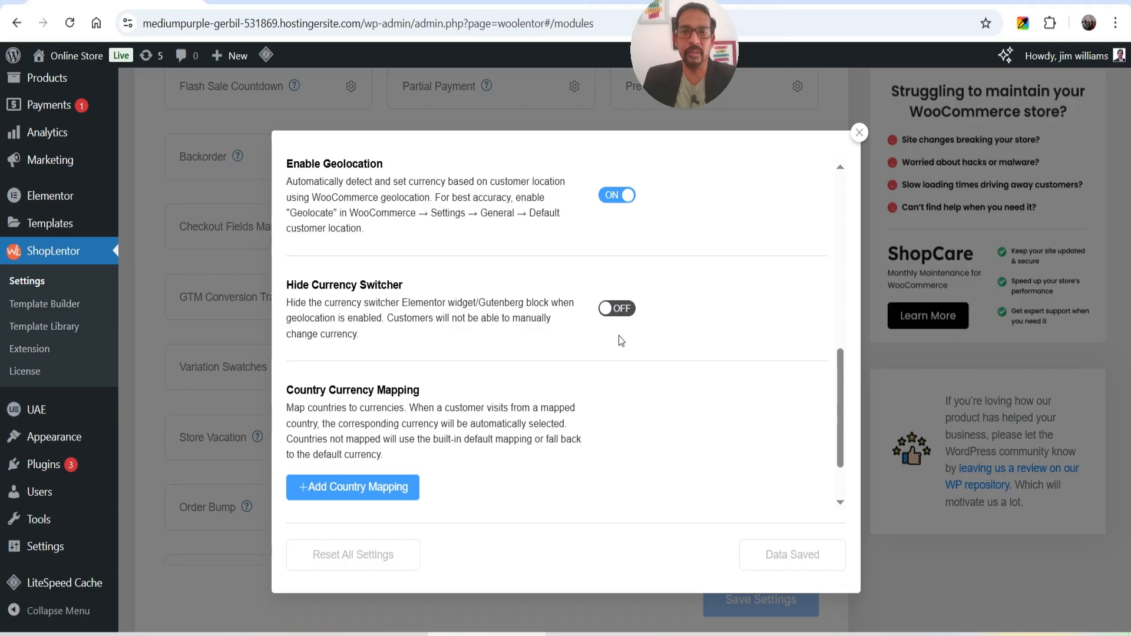
pyautogui.scroll(-2, 542, 306)
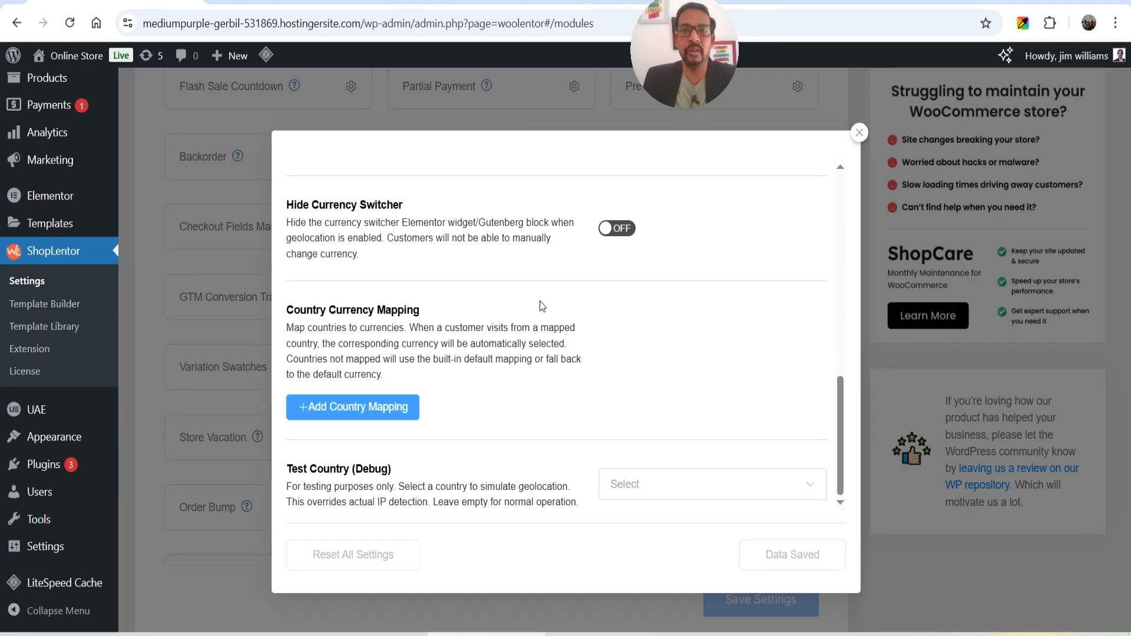
pyautogui.click(349, 407)
pyautogui.scroll(-4, 613, 310)
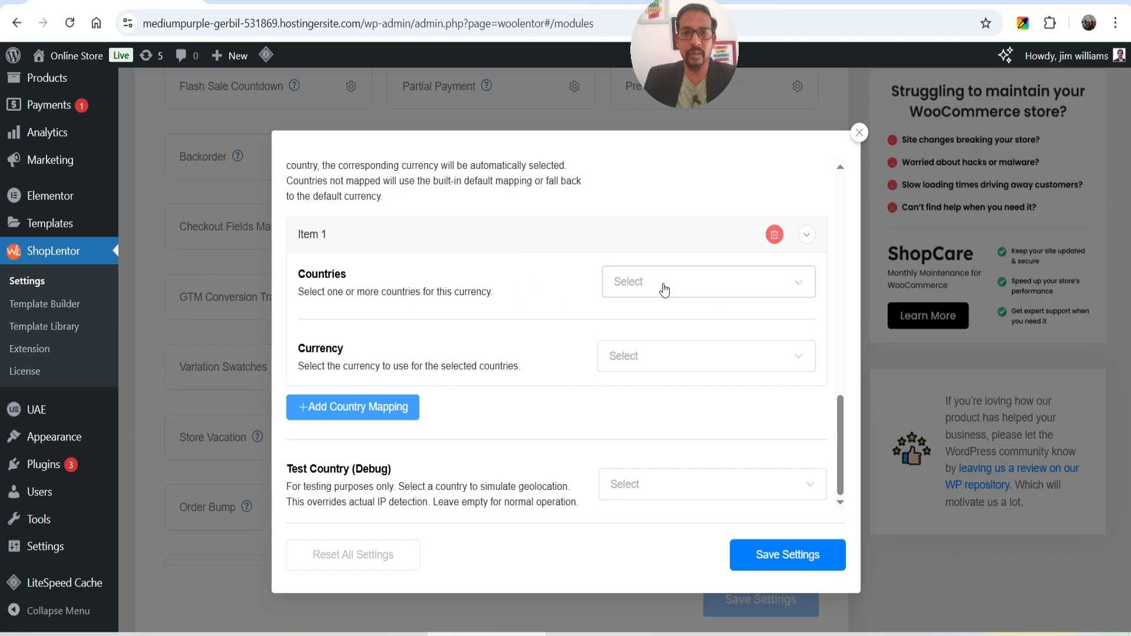
pyautogui.click(731, 288)
pyautogui.scroll(-6, 706, 353)
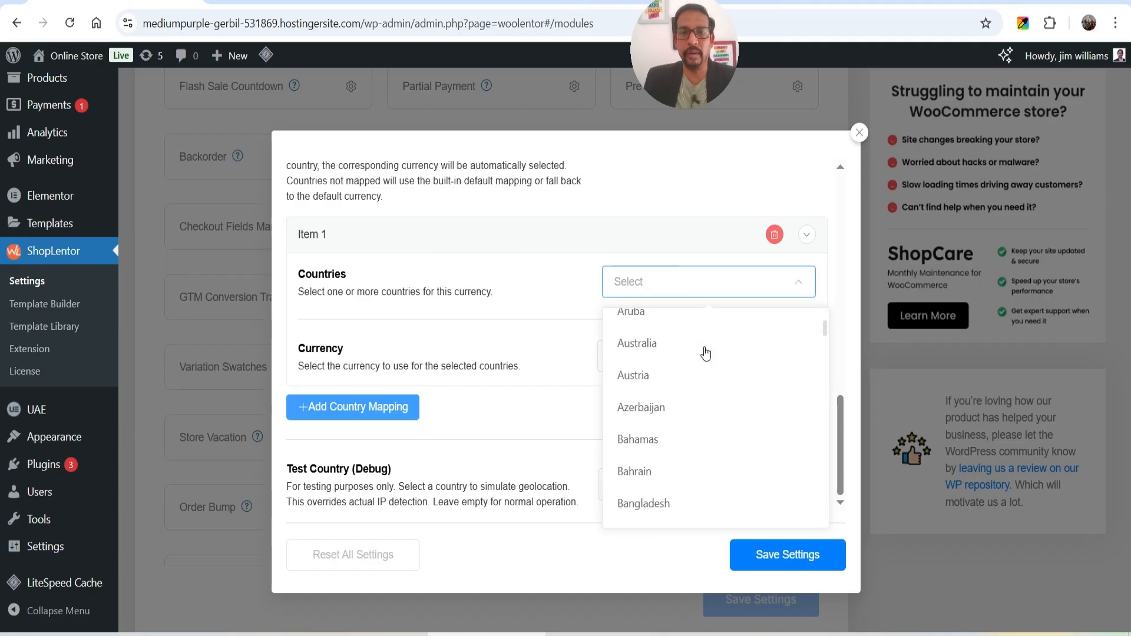
pyautogui.scroll(-15, 706, 355)
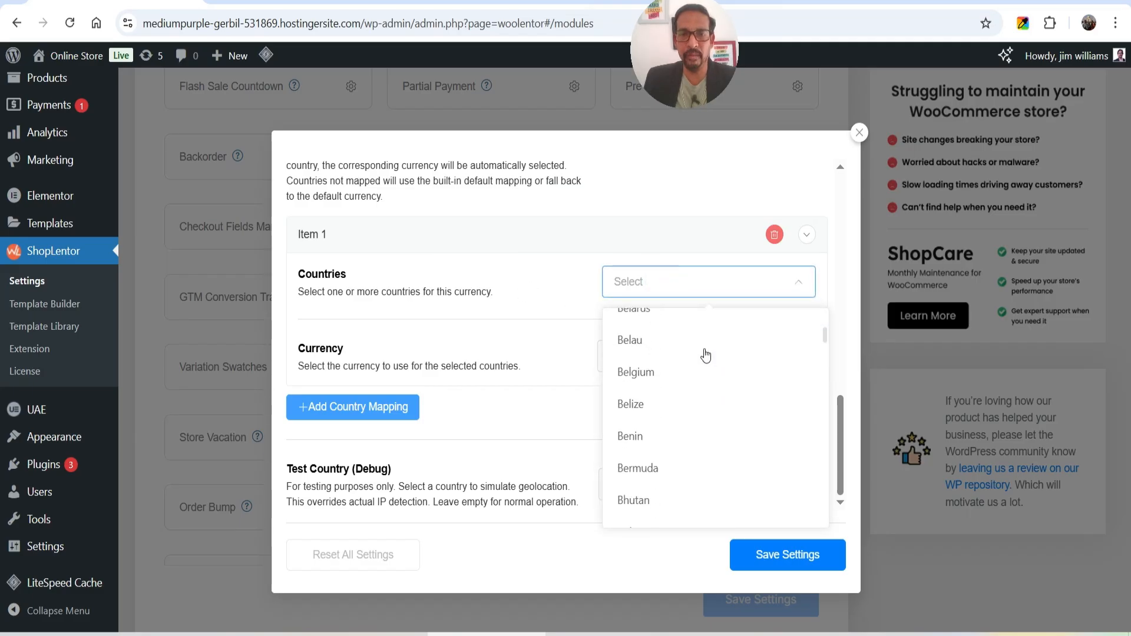
pyautogui.scroll(-7, 706, 360)
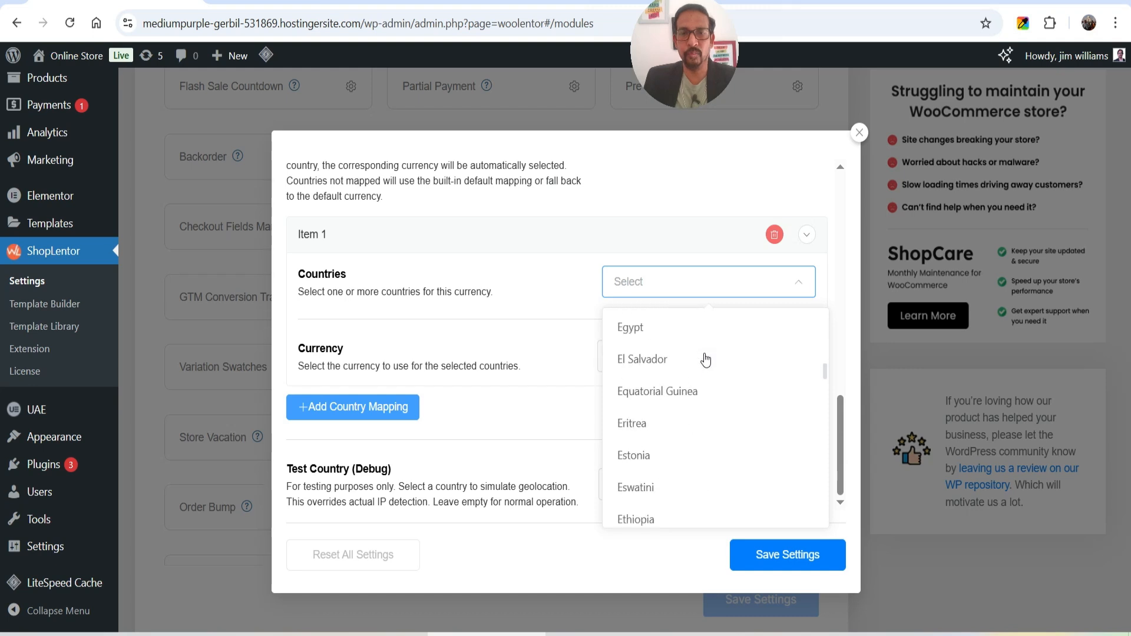
pyautogui.scroll(-10, 706, 361)
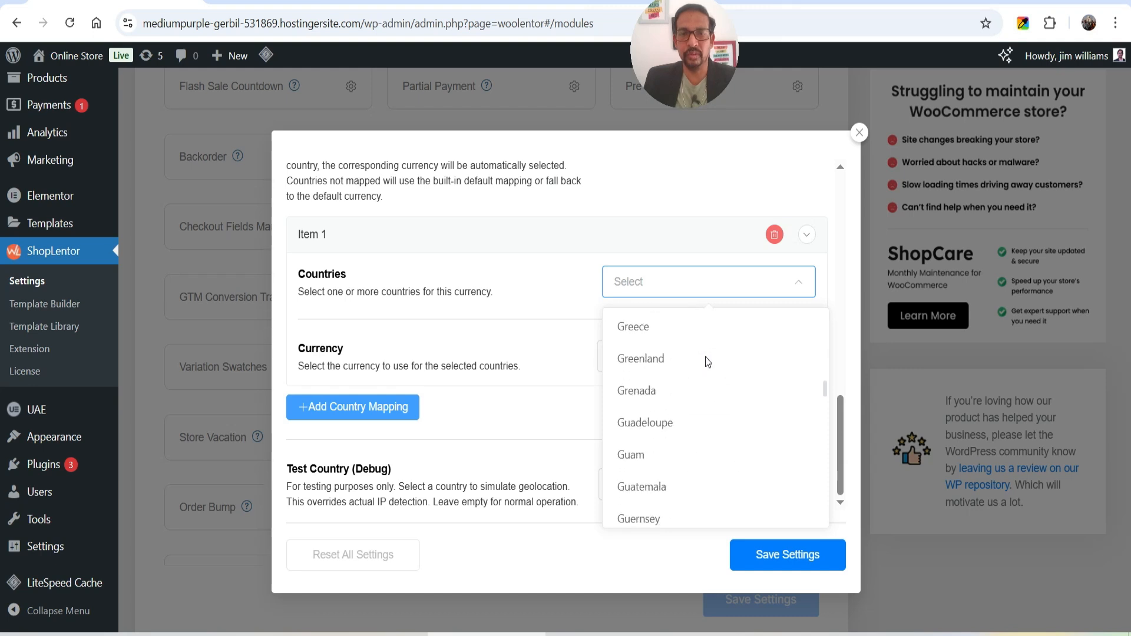
pyautogui.scroll(-20, 706, 362)
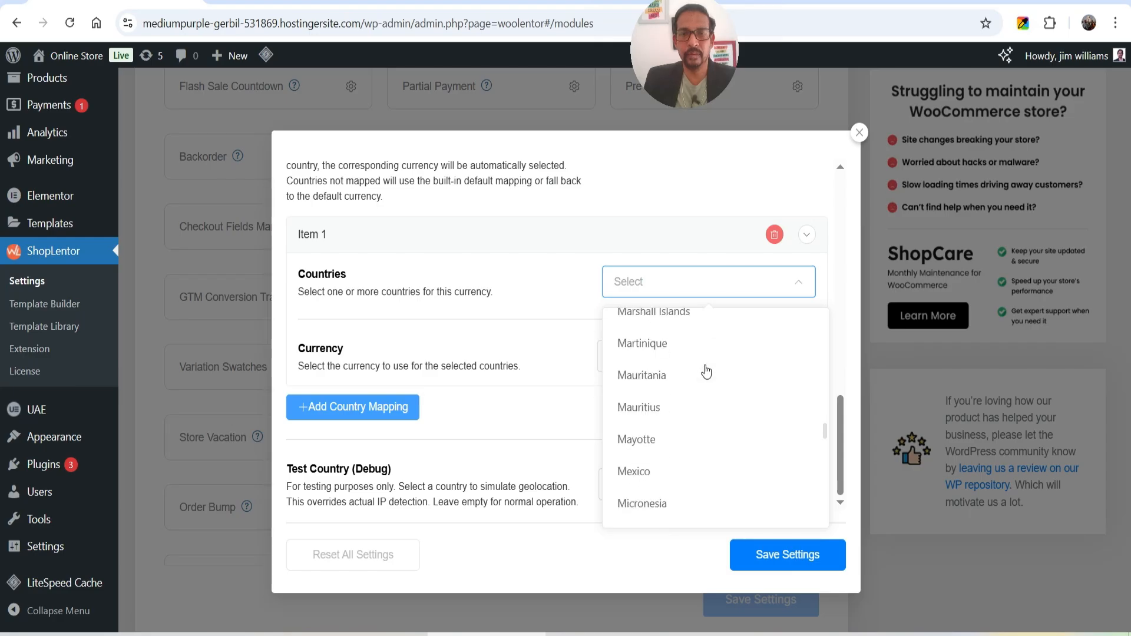
pyautogui.click(641, 465)
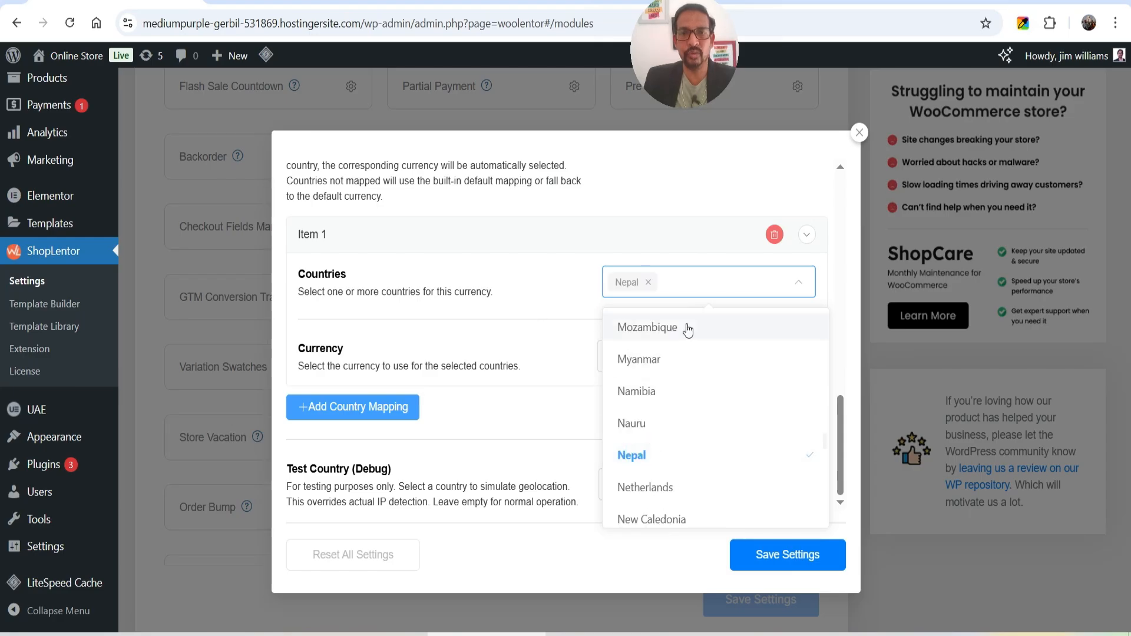
# Step: Add Afghanistan to the first country mapping and set the mapping's currency to Indian rupee (₹)
pyautogui.click(691, 287)
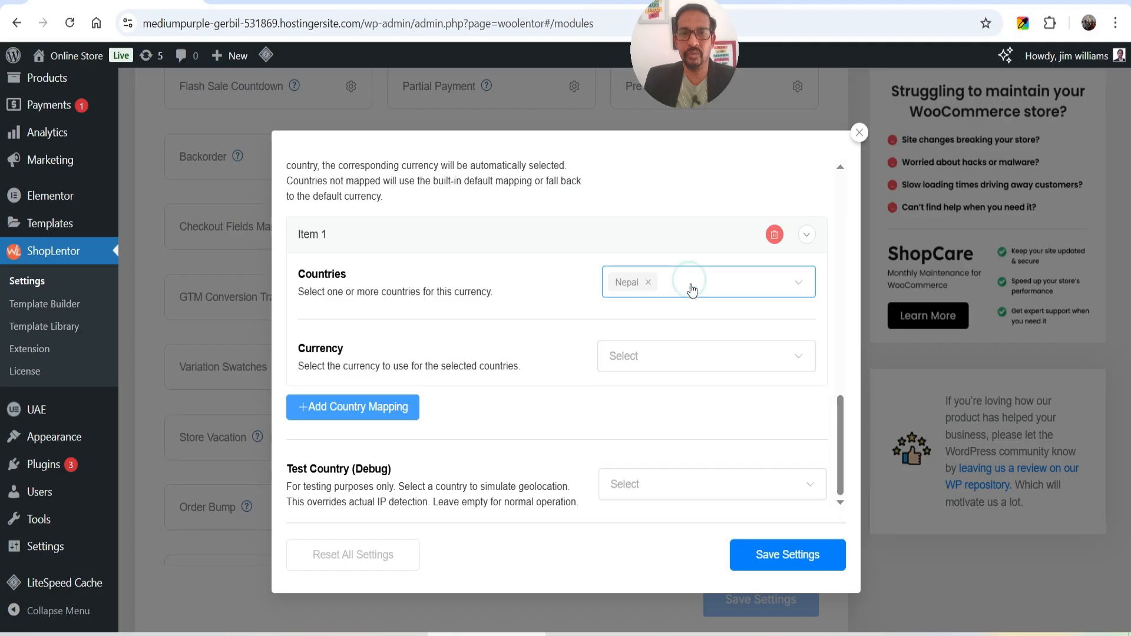
pyautogui.click(693, 285)
pyautogui.scroll(15, 677, 383)
pyautogui.click(677, 330)
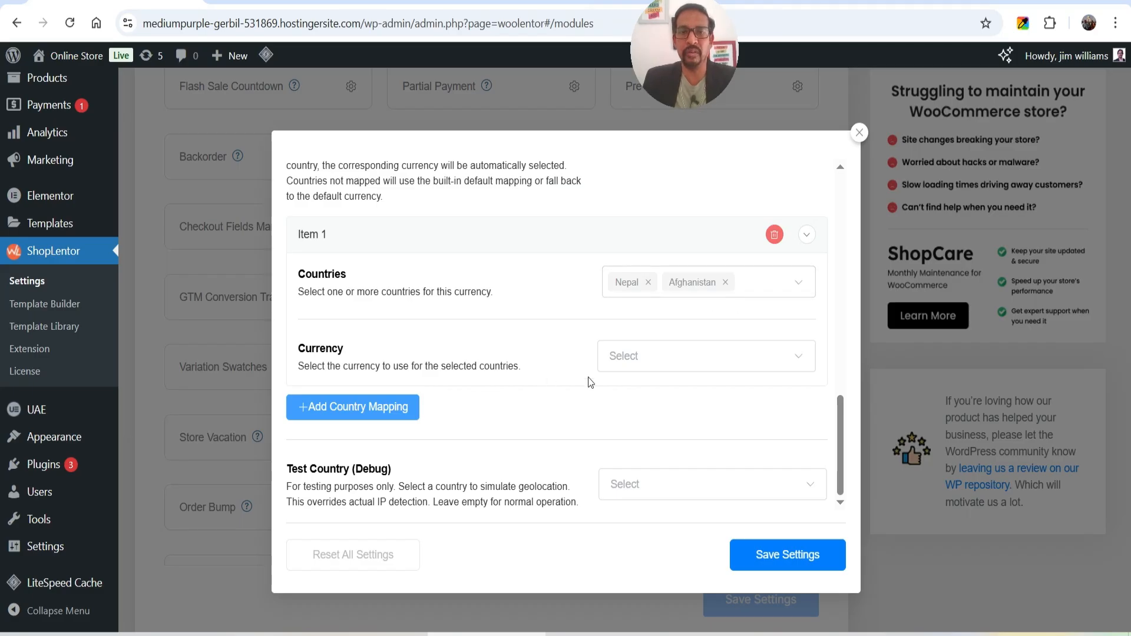
pyautogui.click(659, 356)
pyautogui.click(659, 404)
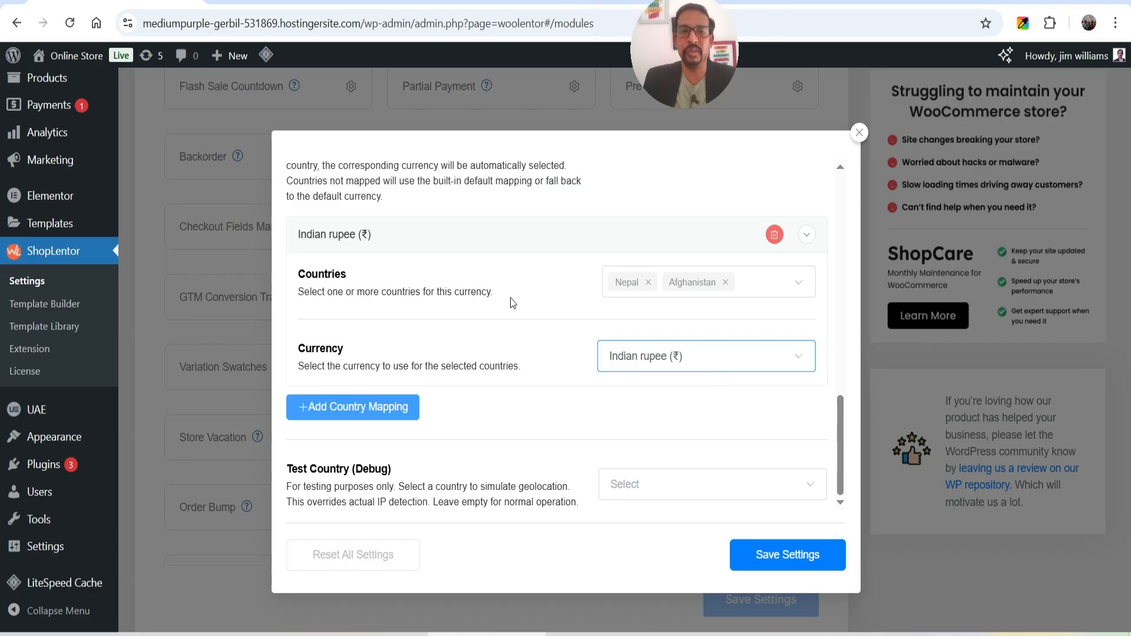
# Step: Add a second country mapping that assigns Euro (€) to Germany, and save the currency switcher settings
pyautogui.click(352, 418)
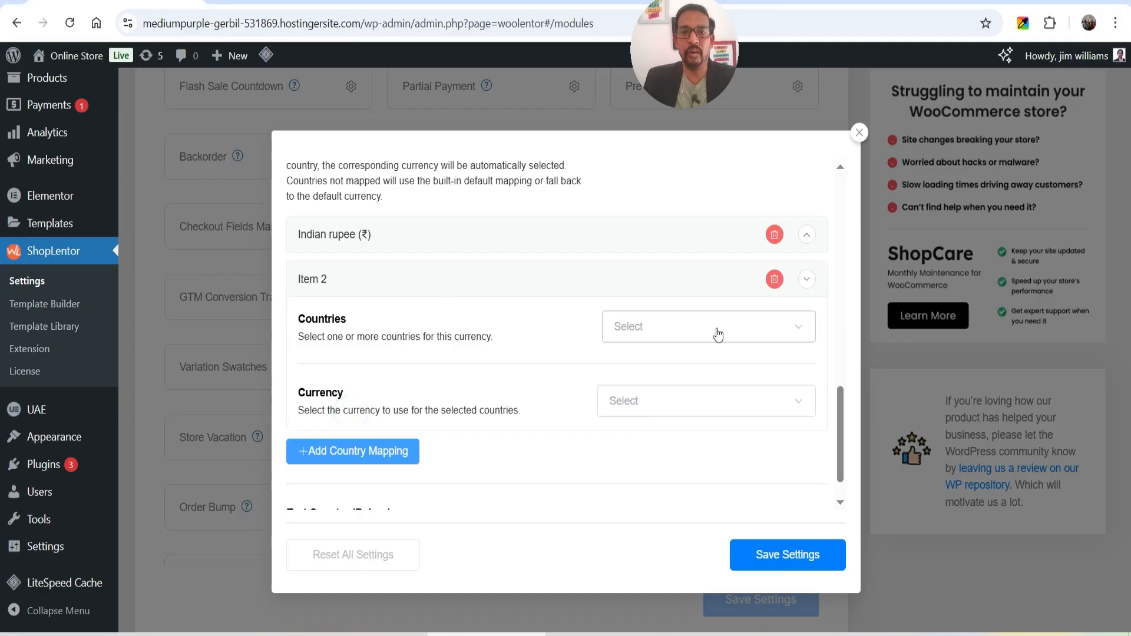
pyautogui.click(717, 330)
pyautogui.scroll(-6, 727, 424)
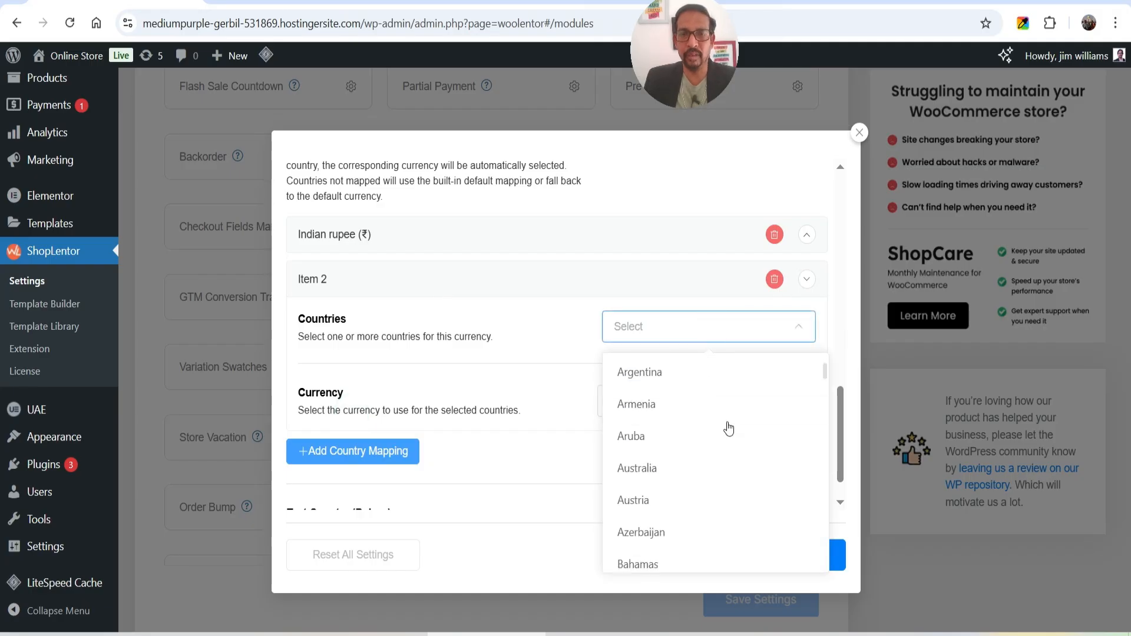
pyautogui.scroll(-10, 729, 428)
pyautogui.scroll(-8, 707, 422)
pyautogui.click(642, 548)
pyautogui.click(511, 390)
pyautogui.click(669, 409)
pyautogui.click(662, 472)
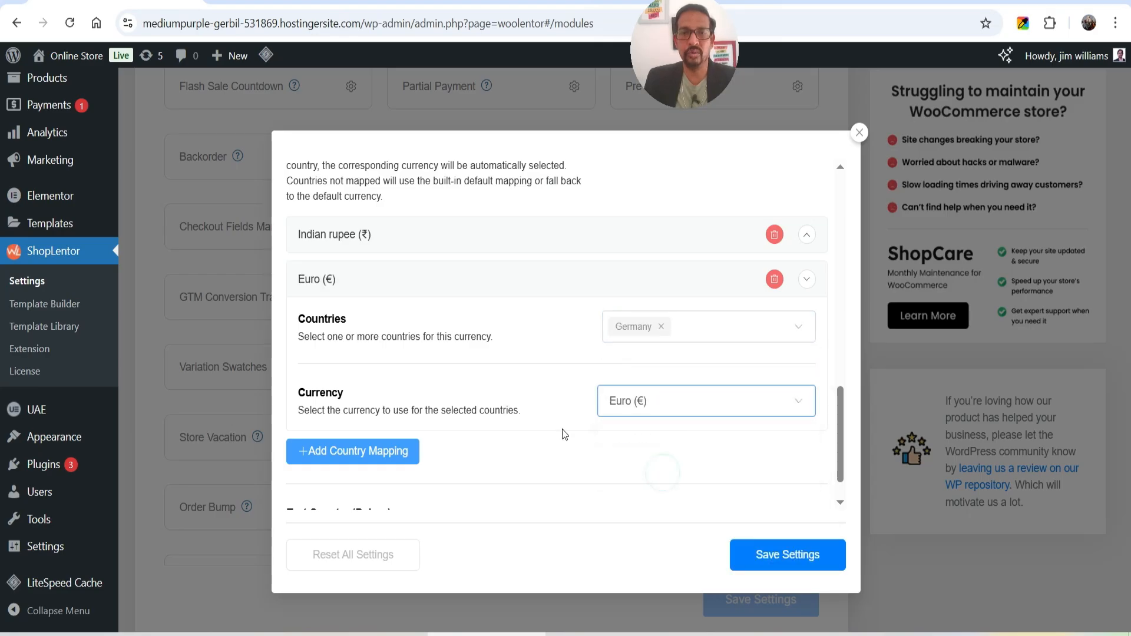
pyautogui.scroll(-1, 548, 415)
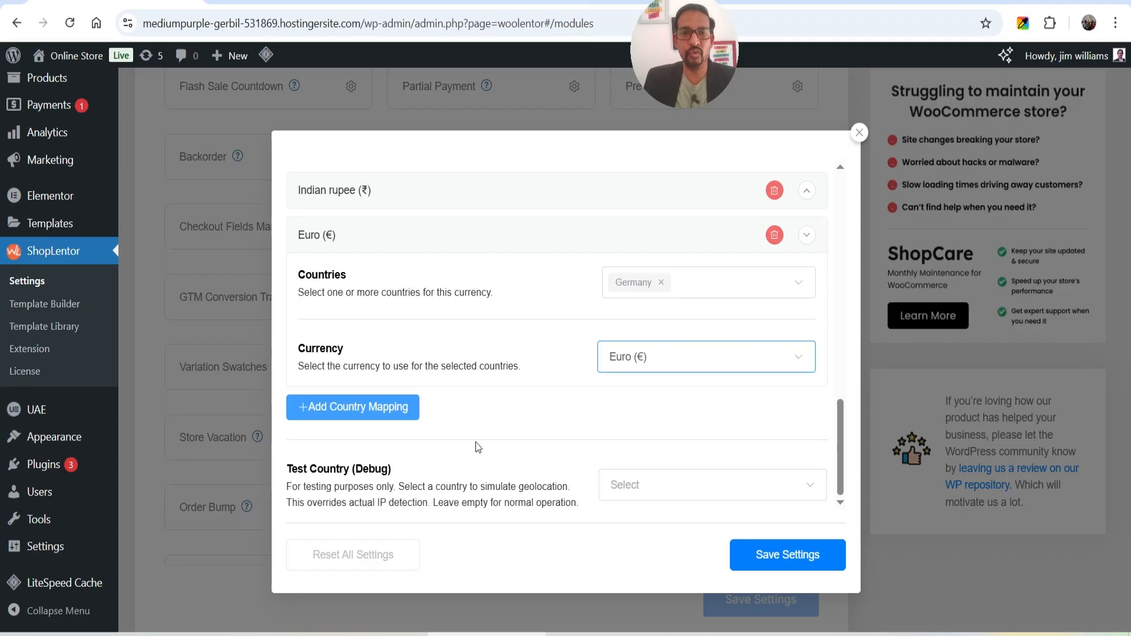
pyautogui.click(789, 561)
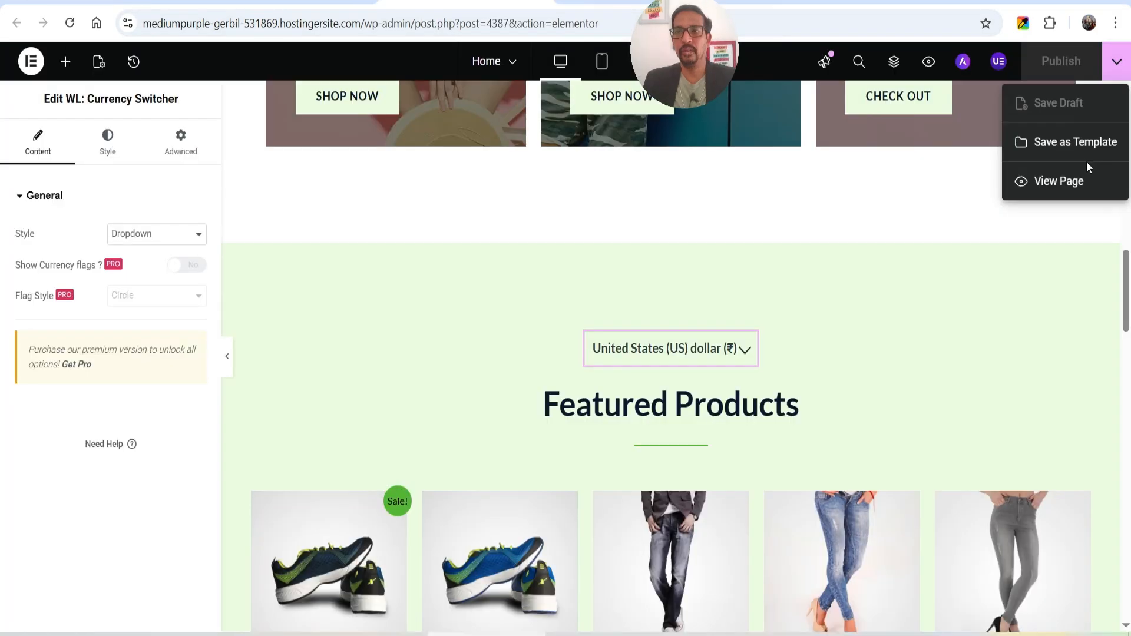
# Step: View the live home page from the Elementor editor and check the currency selected above Featured Products
pyautogui.click(1082, 177)
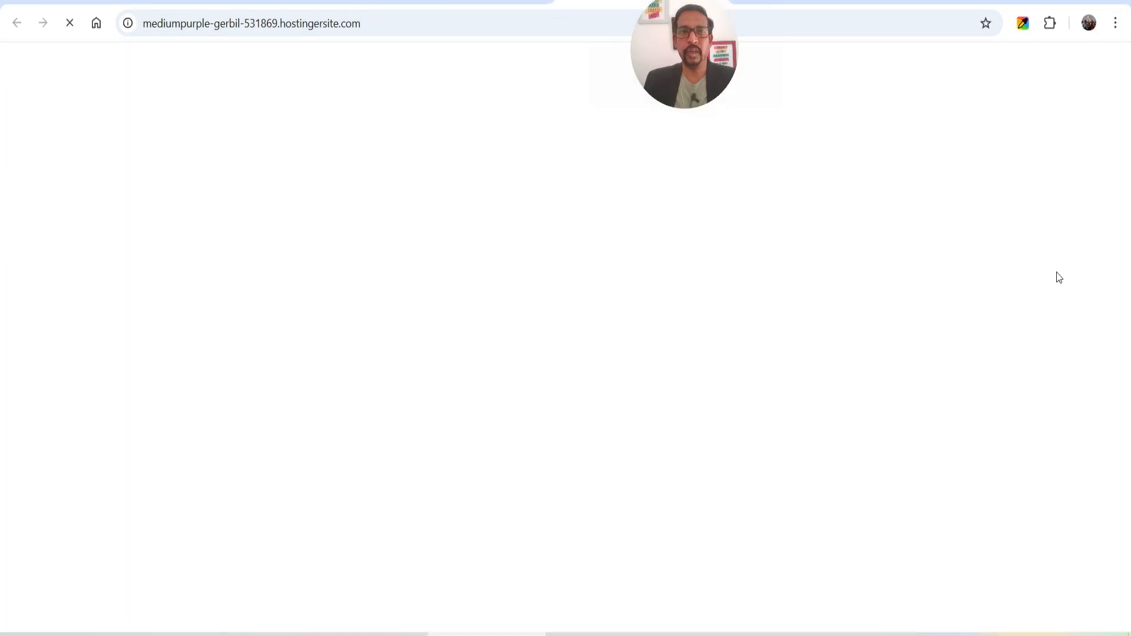
pyautogui.scroll(-20, 1038, 242)
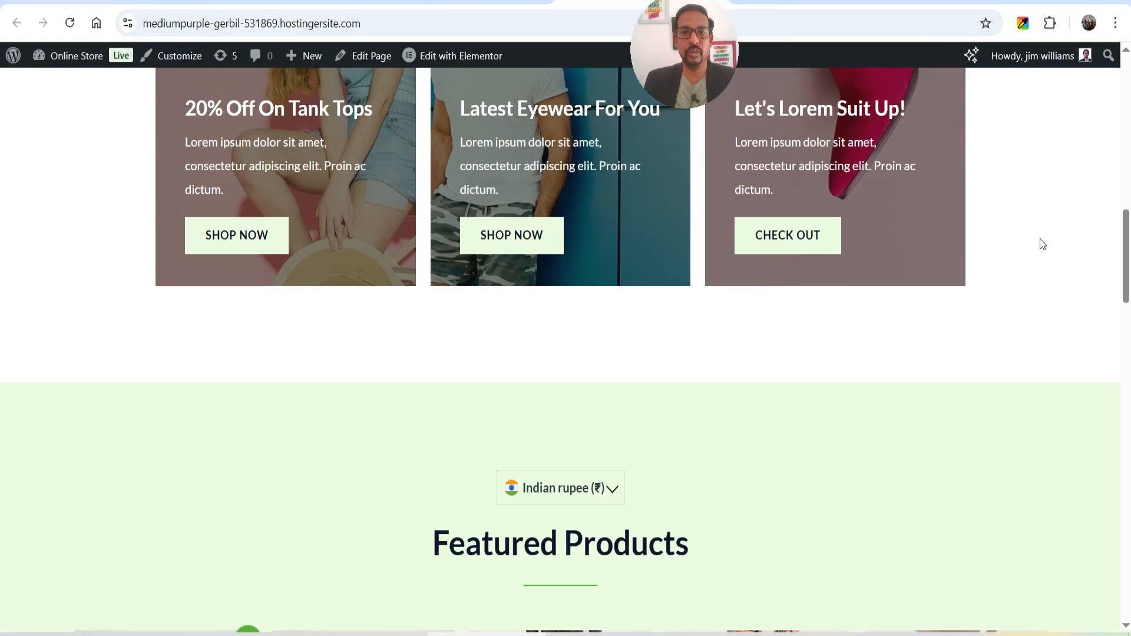